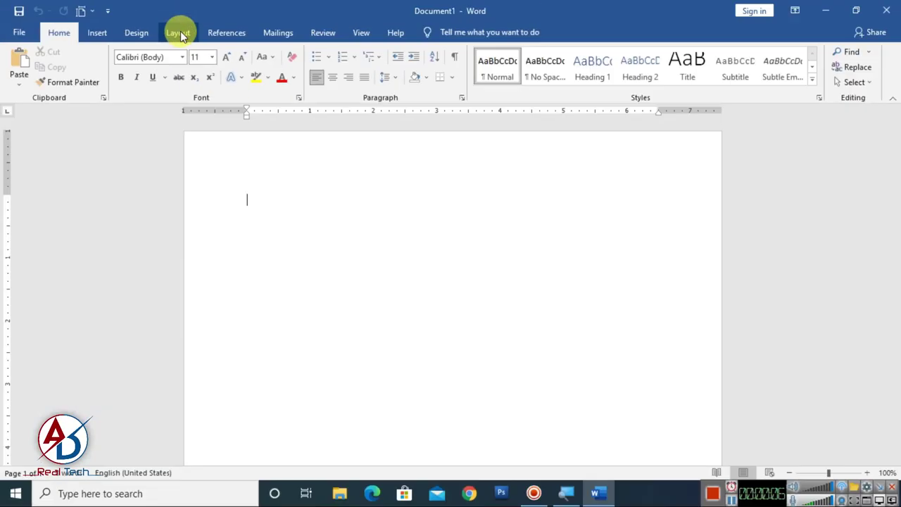
# Apply the Narrow margin preset to the blank page
pyautogui.click(178, 33)
pyautogui.click(23, 74)
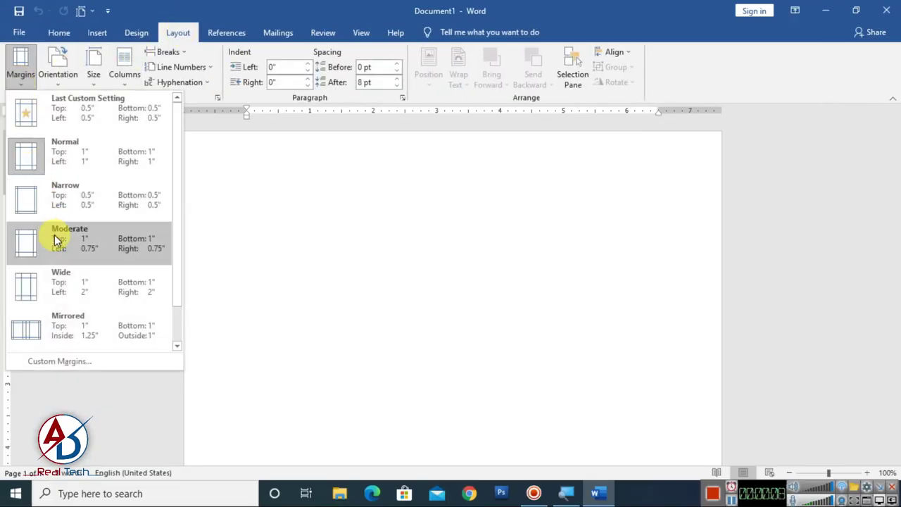
pyautogui.click(59, 193)
# Set the paper size to A4
pyautogui.click(95, 70)
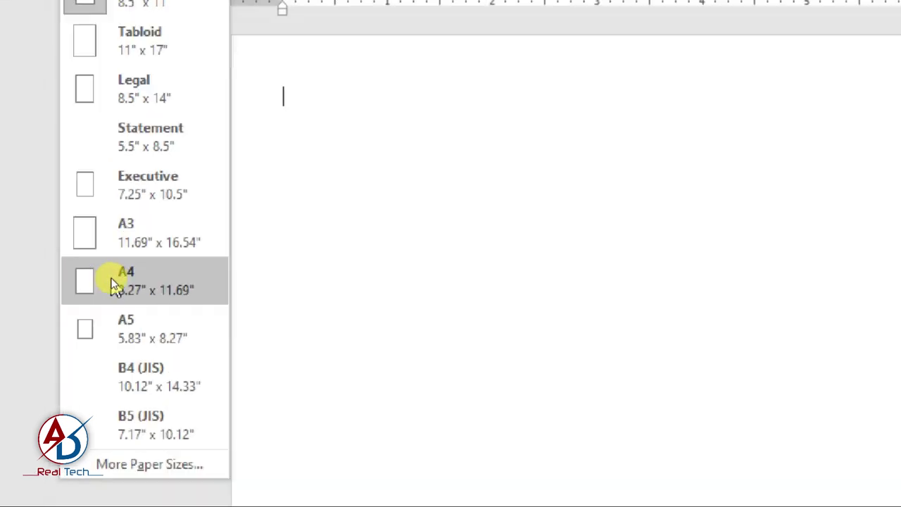
pyautogui.click(111, 283)
pyautogui.scroll(-6, 359, 222)
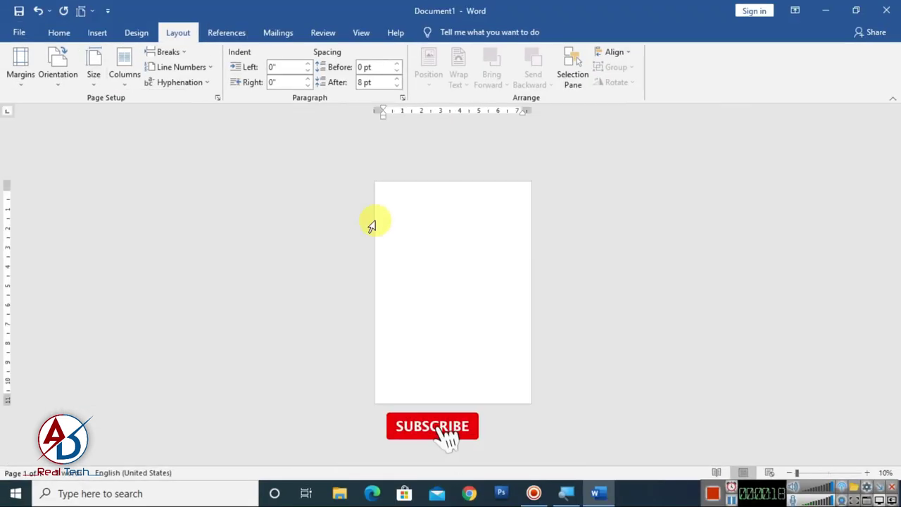
pyautogui.click(60, 33)
pyautogui.click(98, 32)
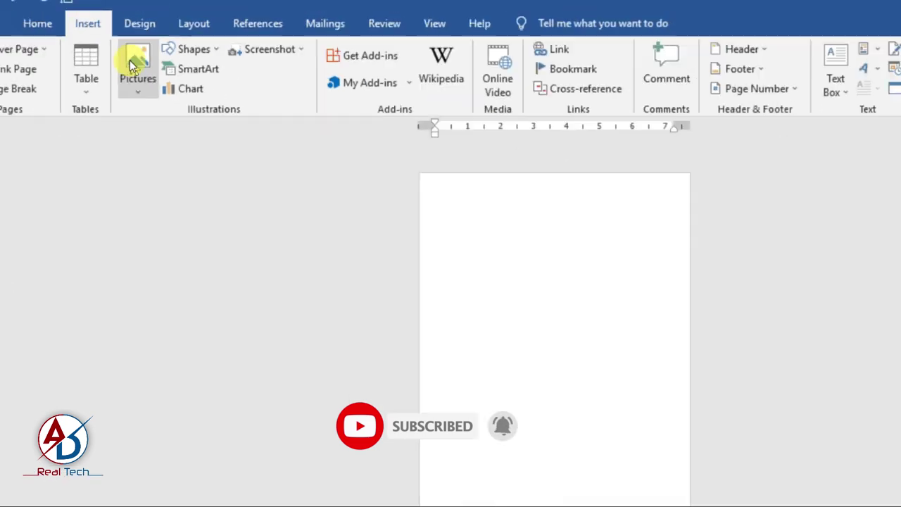
# Insert the salmon dish image from Desktop > desktop file > food
pyautogui.click(130, 65)
pyautogui.click(166, 132)
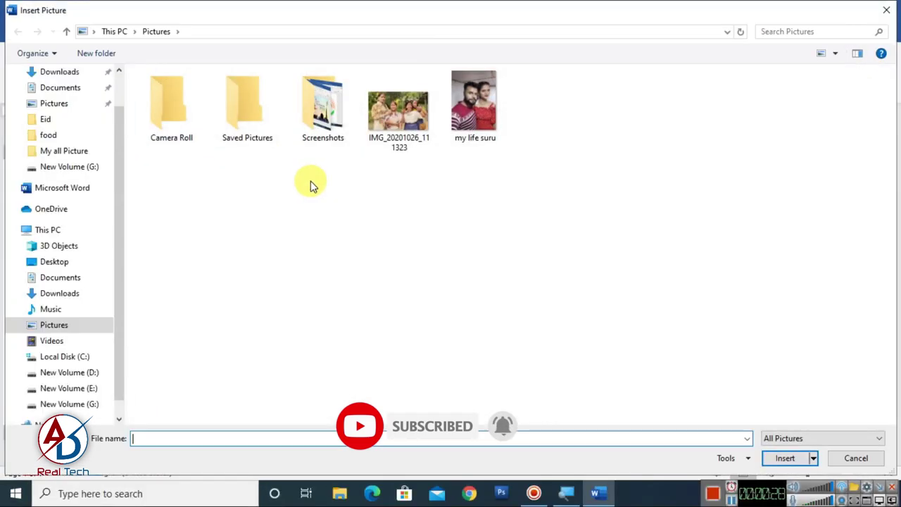
pyautogui.click(54, 261)
pyautogui.doubleClick(171, 106)
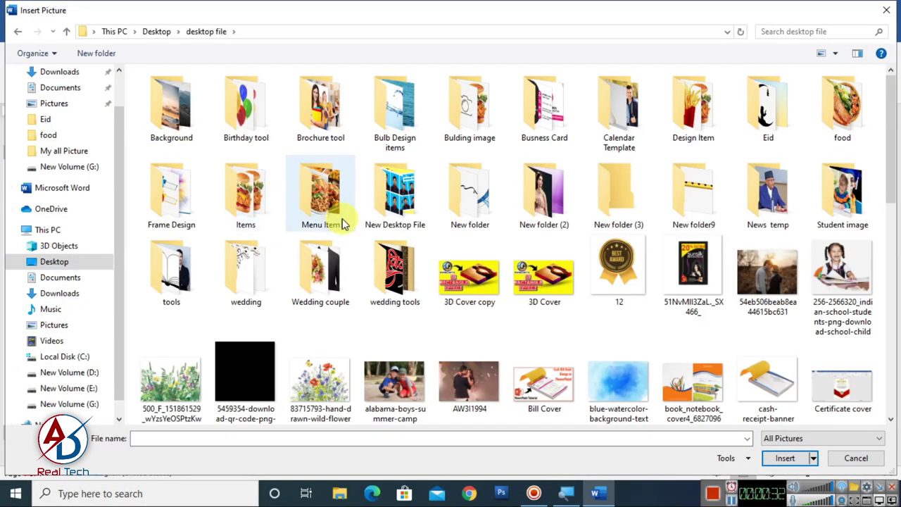
pyautogui.doubleClick(844, 119)
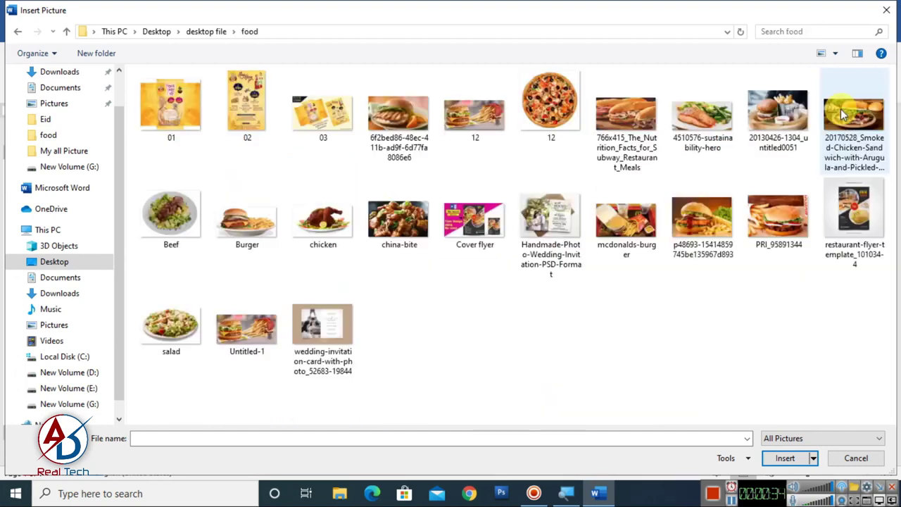
pyautogui.click(694, 134)
pyautogui.click(785, 459)
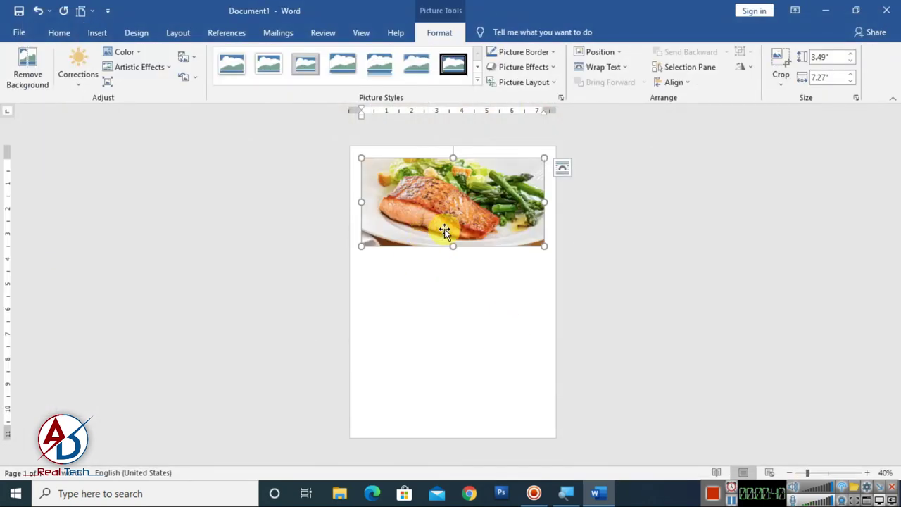
# Set the salmon photo in front of text and enlarge it to full page width
pyautogui.click(594, 71)
pyautogui.click(636, 181)
pyautogui.keyDown('ctrl'); pyautogui.scroll(3, 488, 251); pyautogui.keyUp('ctrl')
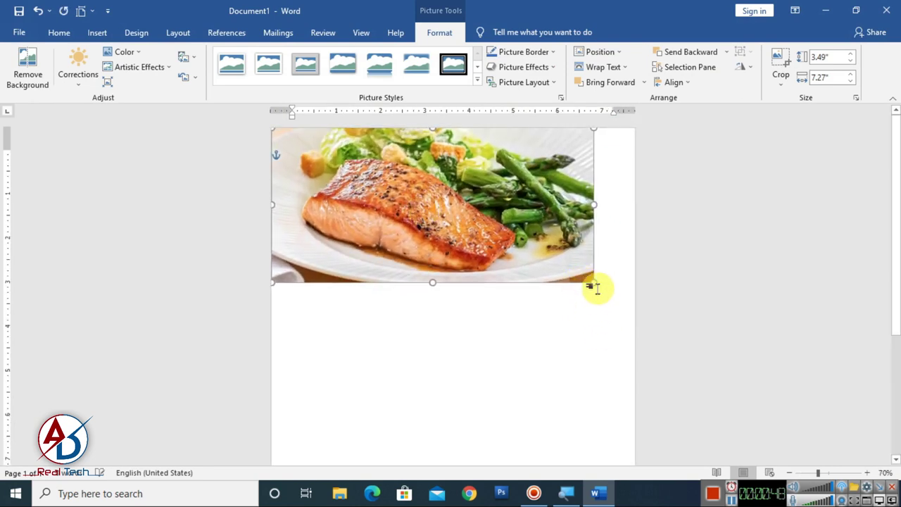
pyautogui.moveTo(600, 286); pyautogui.dragTo(634, 293)
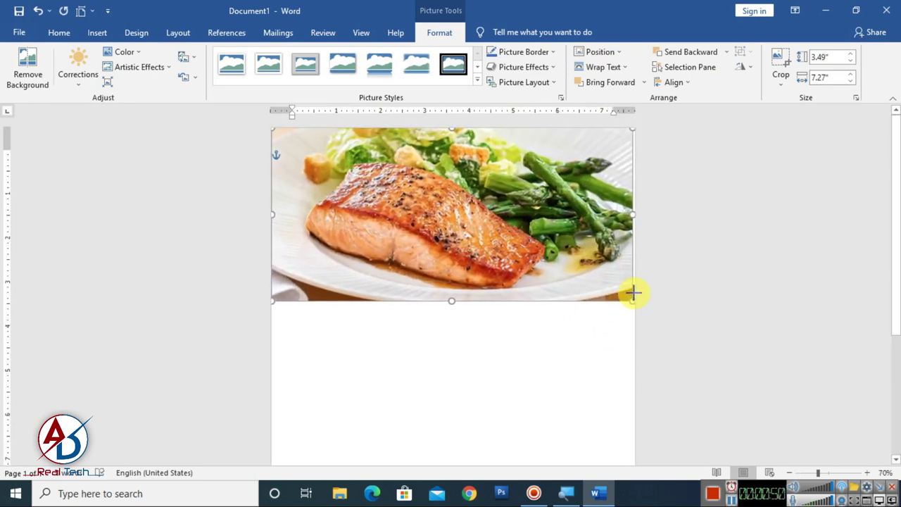
pyautogui.click(614, 354)
# Crop the bottom edge off the salmon photo
pyautogui.click(423, 295)
pyautogui.click(777, 60)
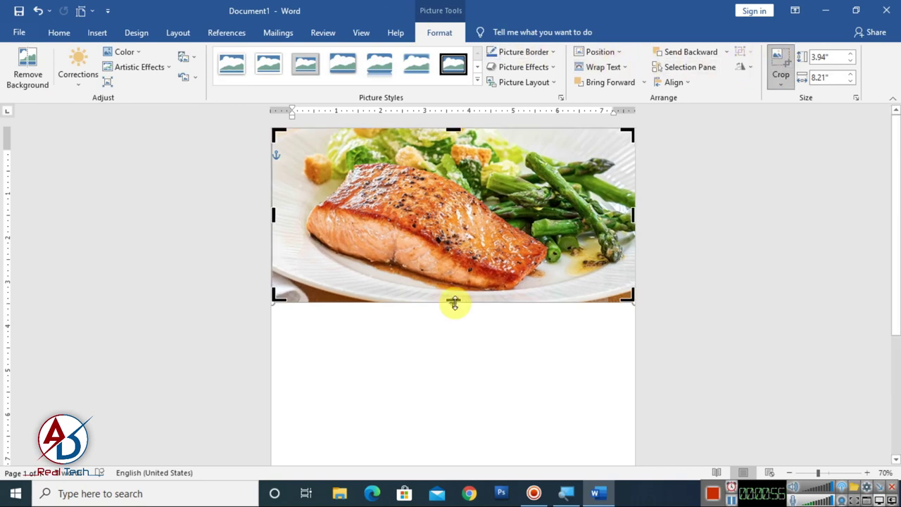
pyautogui.moveTo(453, 302); pyautogui.dragTo(458, 288)
pyautogui.click(462, 335)
pyautogui.scroll(-2, 444, 328)
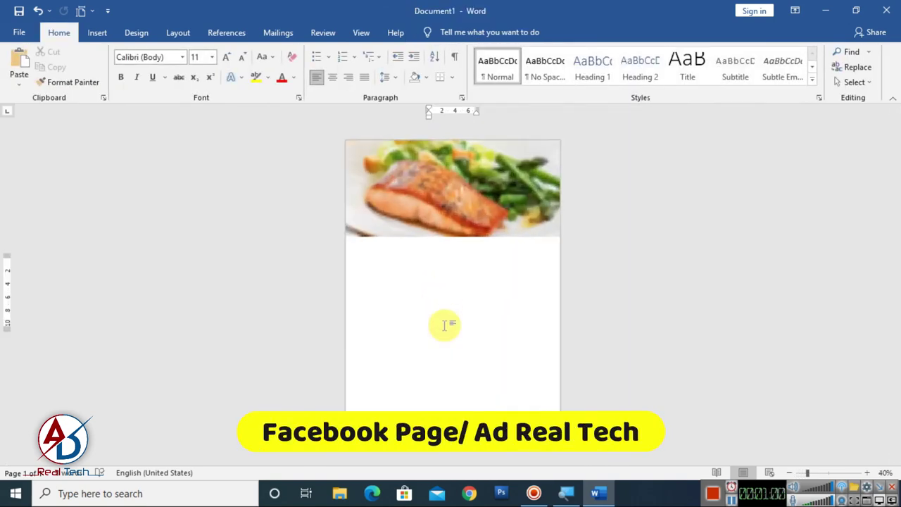
pyautogui.scroll(2, 443, 326)
pyautogui.scroll(-2, 440, 309)
pyautogui.scroll(3, 445, 286)
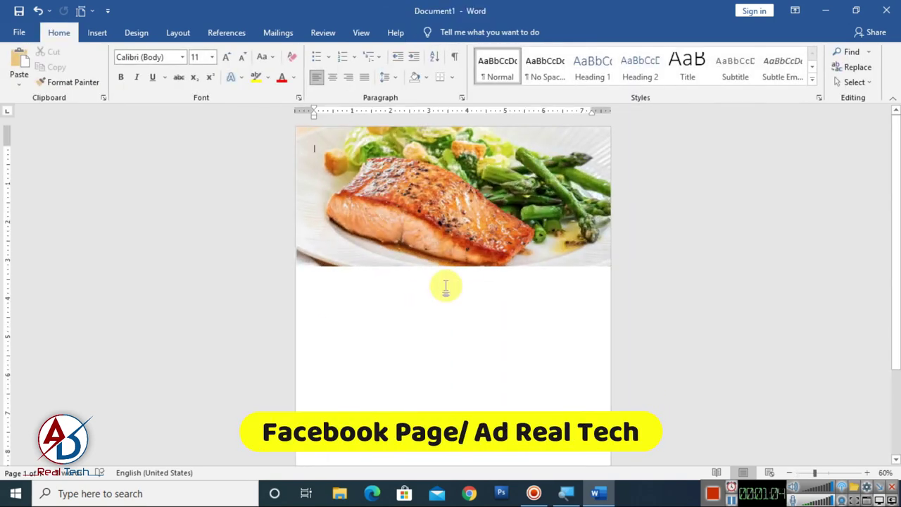
# Set the page colour to Black, Text 1
pyautogui.click(141, 34)
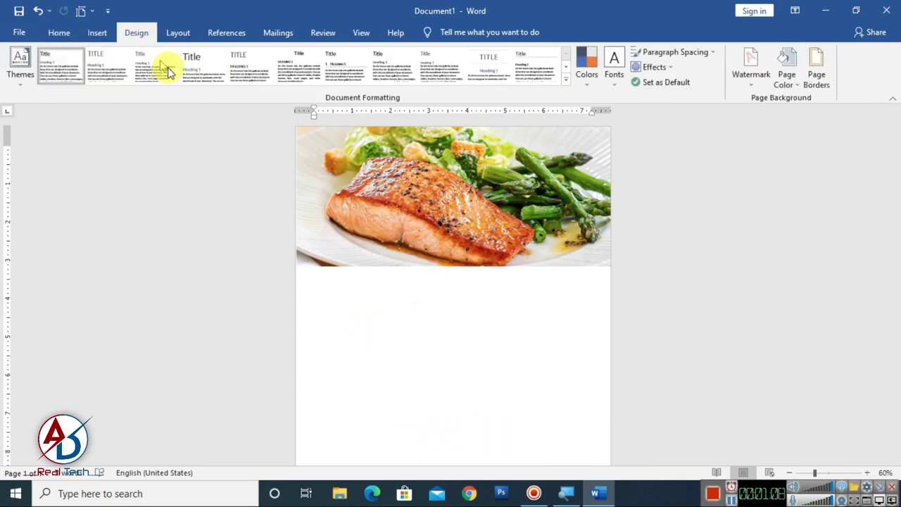
pyautogui.click(794, 82)
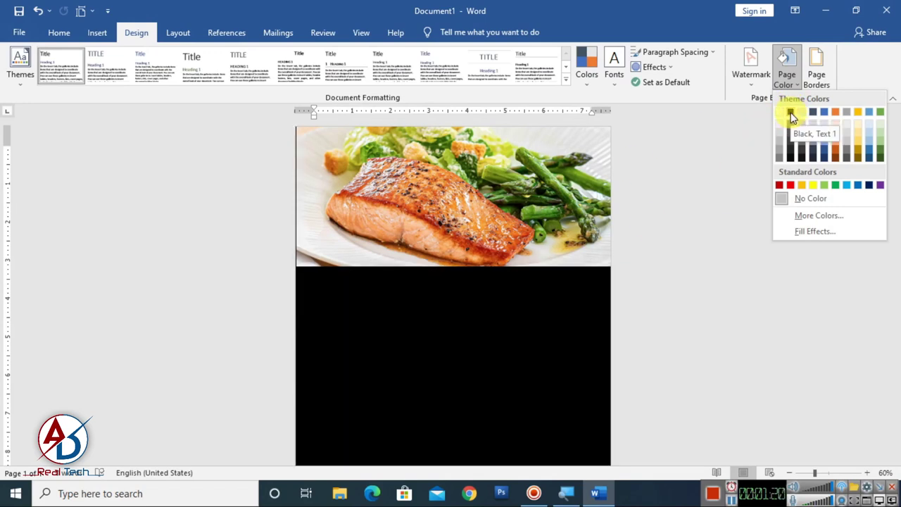
pyautogui.click(790, 113)
pyautogui.scroll(-1, 503, 336)
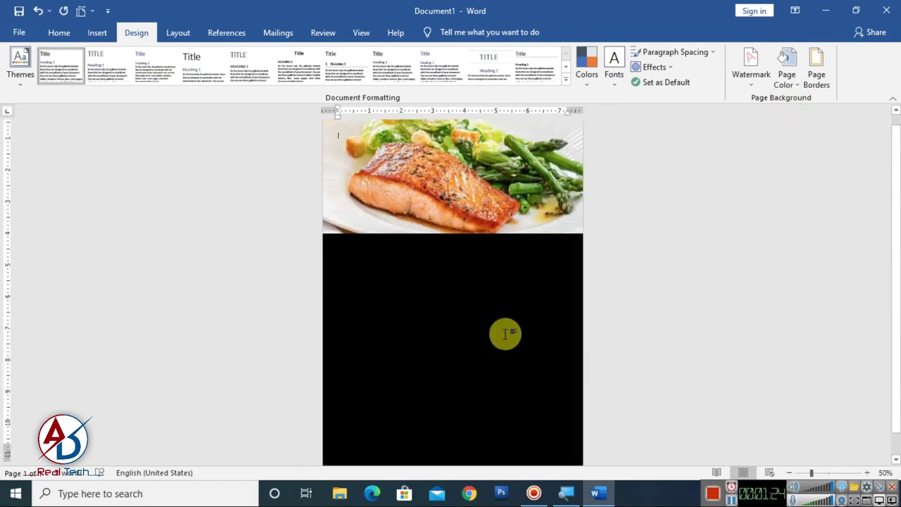
pyautogui.scroll(2, 483, 332)
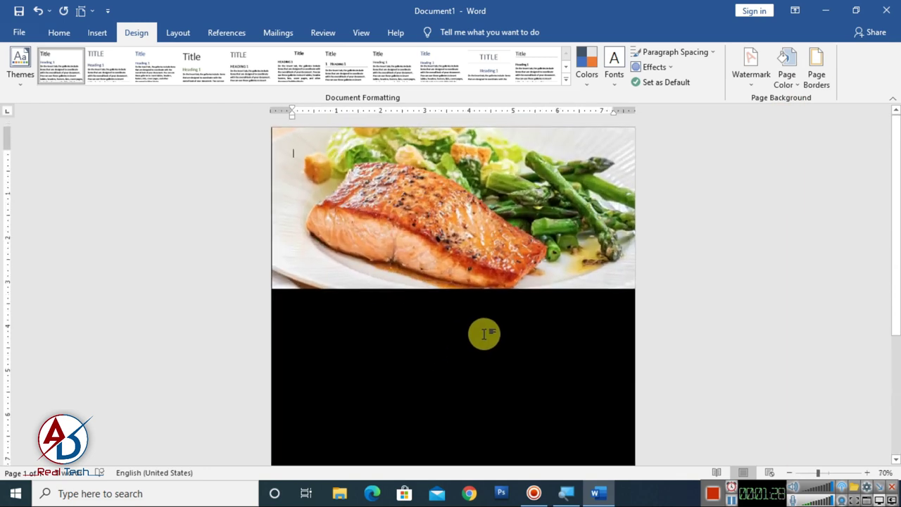
pyautogui.click(96, 34)
pyautogui.click(178, 52)
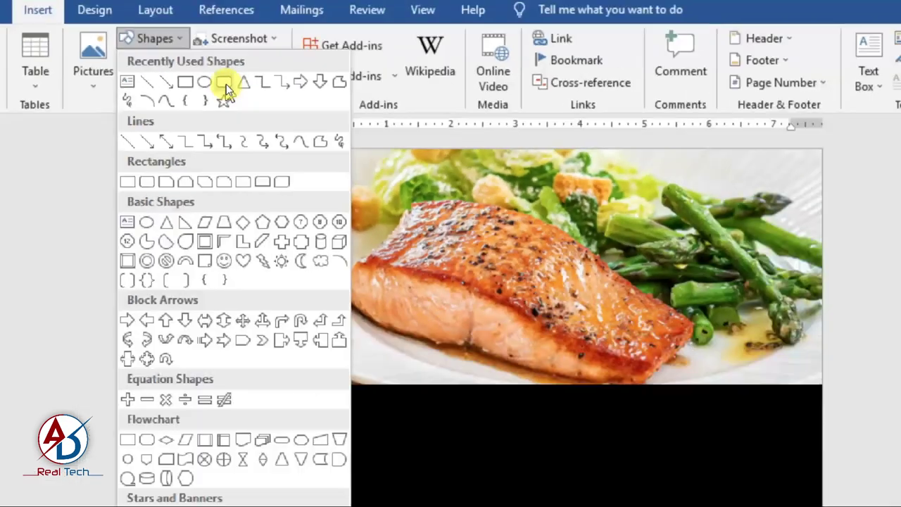
# Draw a rounded rectangle over the photo and fill it with custom orange-red #F53B01
pyautogui.click(225, 82)
pyautogui.moveTo(350, 156)
pyautogui.mouseDown()
pyautogui.moveTo(561, 211)
pyautogui.moveTo(557, 222)
pyautogui.mouseUp()
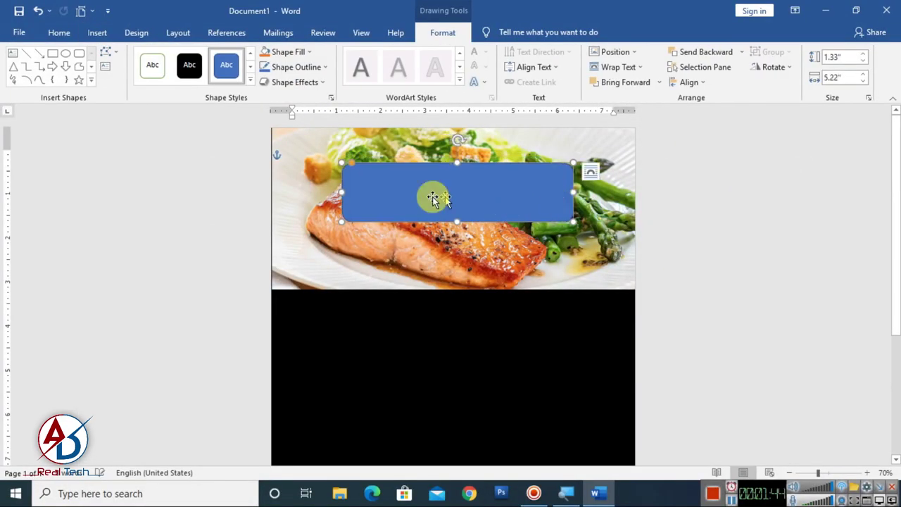
pyautogui.click(289, 52)
pyautogui.moveTo(294, 210)
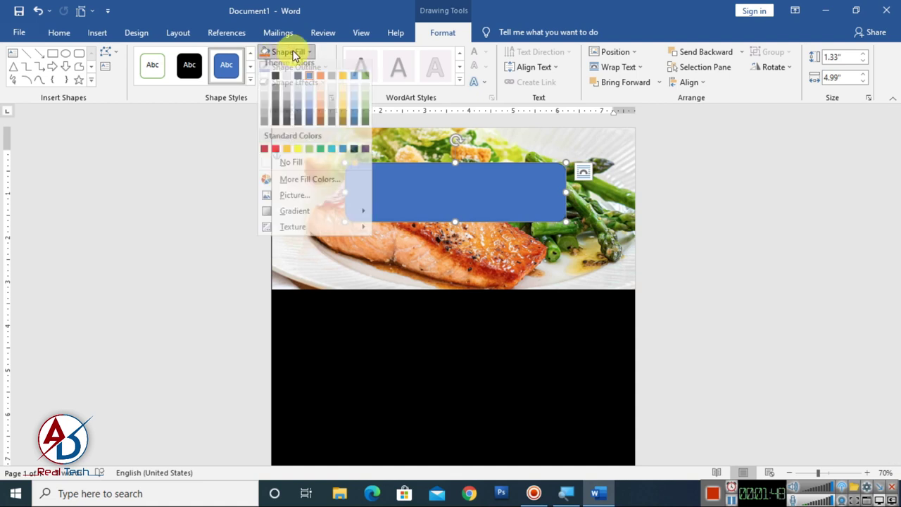
pyautogui.click(309, 185)
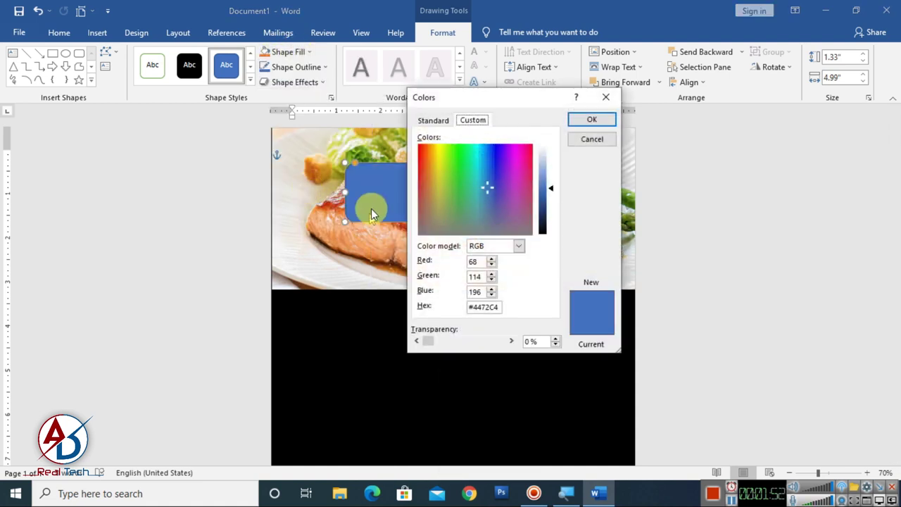
pyautogui.moveTo(428, 143); pyautogui.dragTo(424, 148)
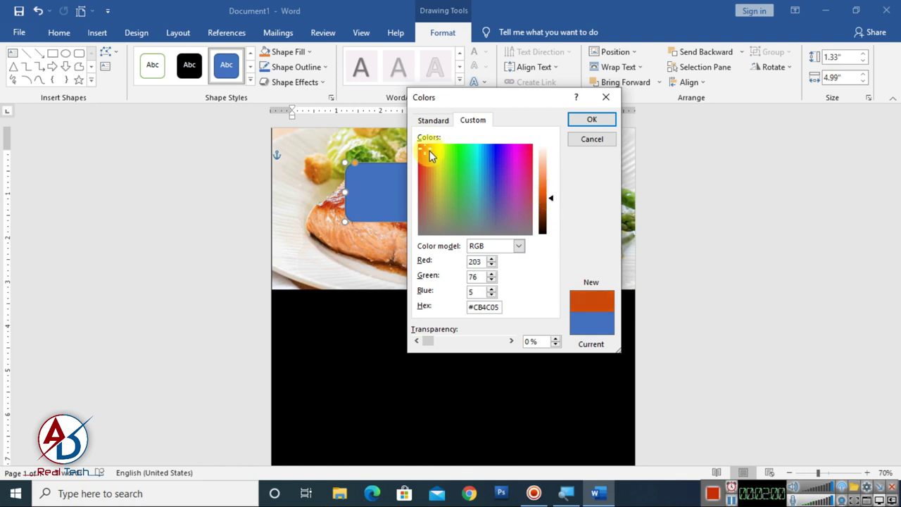
pyautogui.moveTo(553, 200); pyautogui.dragTo(551, 195)
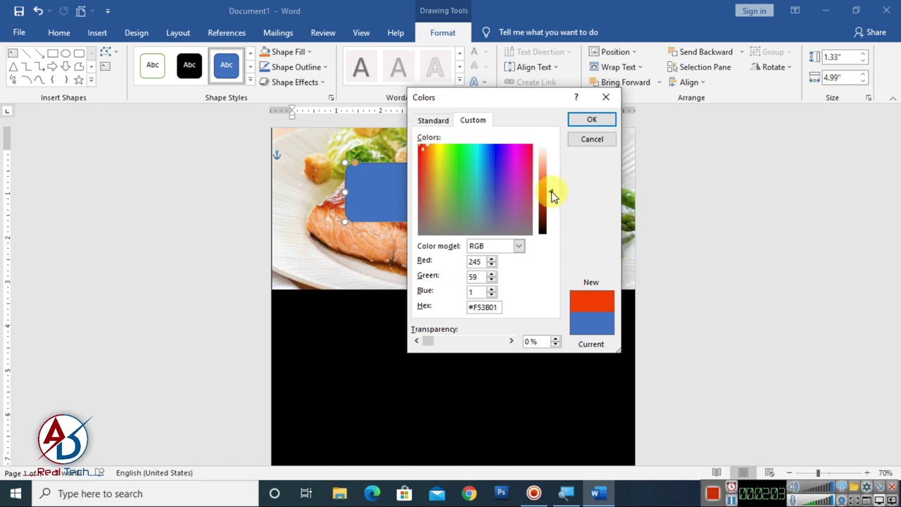
pyautogui.click(592, 120)
# Remove the rounded rectangle's outline
pyautogui.click(295, 67)
pyautogui.click(299, 209)
pyautogui.click(518, 274)
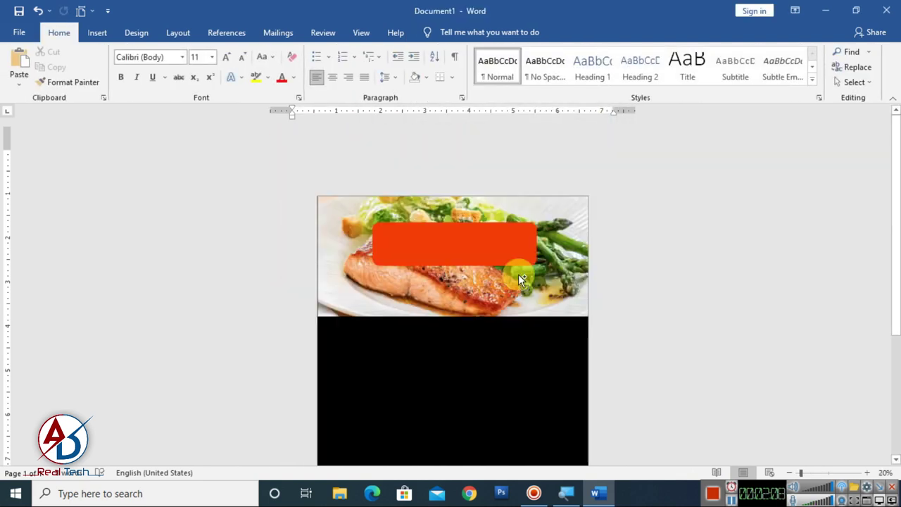
pyautogui.scroll(-3, 518, 274)
pyautogui.scroll(3, 518, 274)
# Add a WordArt text box on the orange banner in Bahnschrift SemiBold Condensed
pyautogui.click(98, 32)
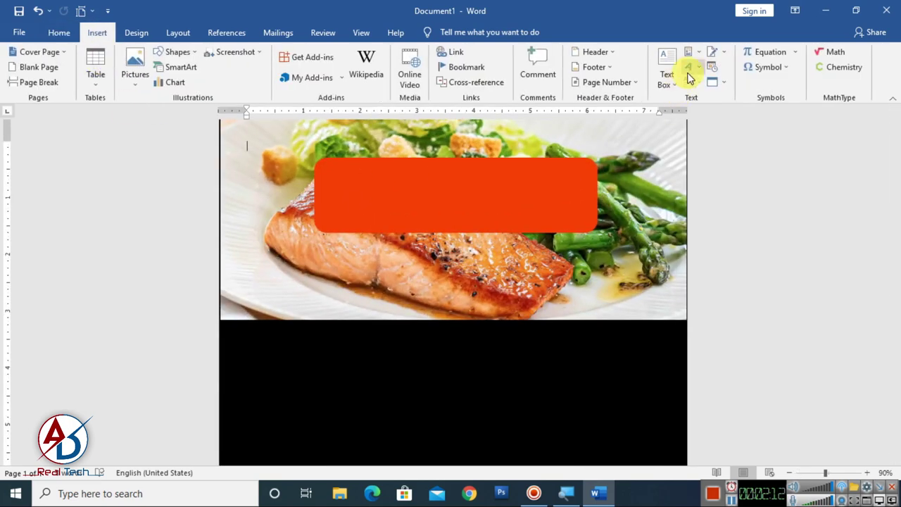
pyautogui.click(686, 70)
pyautogui.click(711, 120)
pyautogui.moveTo(305, 145); pyautogui.dragTo(425, 169)
pyautogui.click(59, 32)
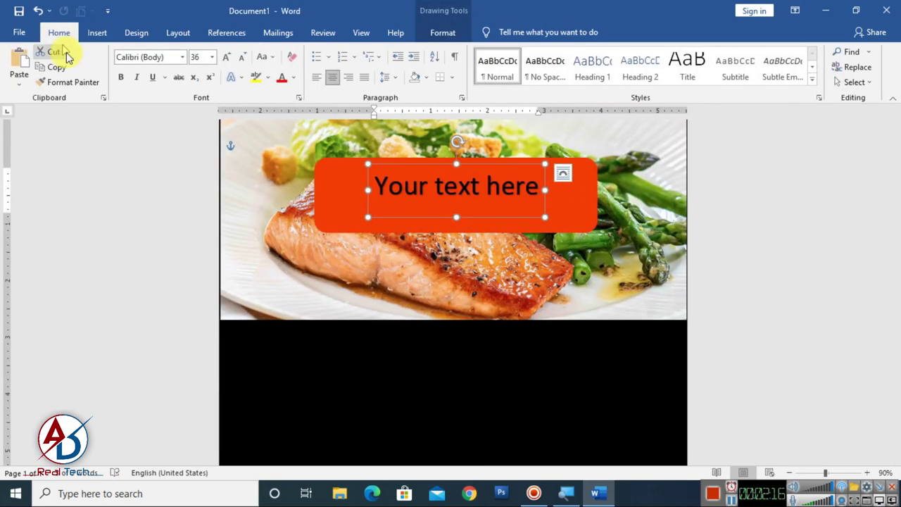
pyautogui.click(182, 61)
pyautogui.click(211, 183)
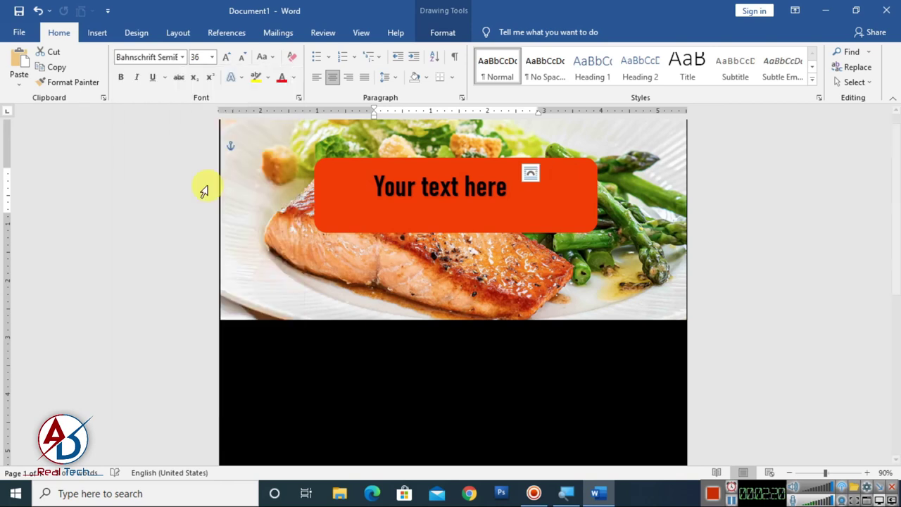
# Type 'FOOD MENU', enlarge it to 72 pt and centre it on the banner
pyautogui.write('FOOD MENU')
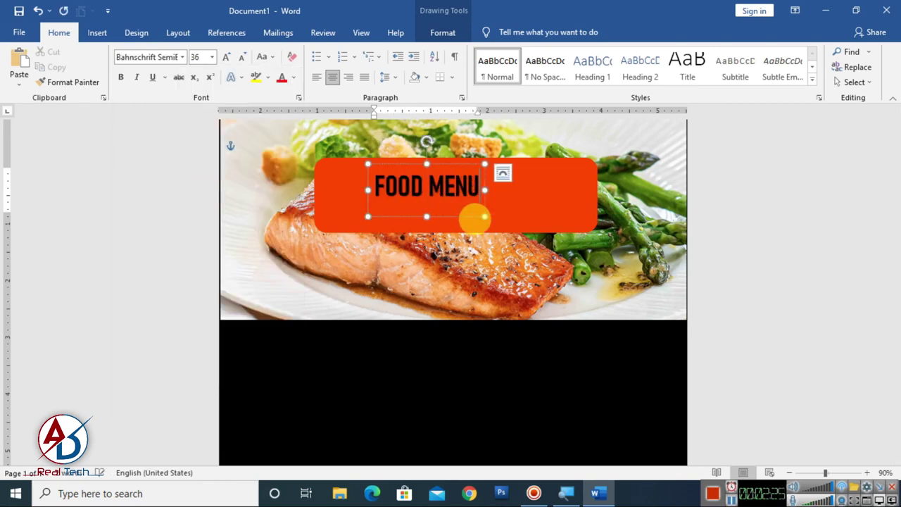
pyautogui.moveTo(474, 218); pyautogui.dragTo(316, 161)
pyautogui.click(226, 56)
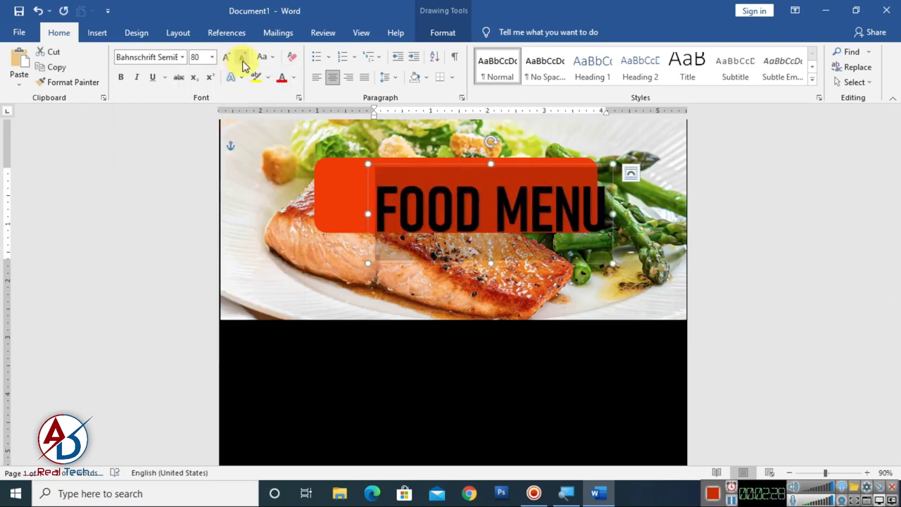
pyautogui.moveTo(456, 164); pyautogui.dragTo(435, 152)
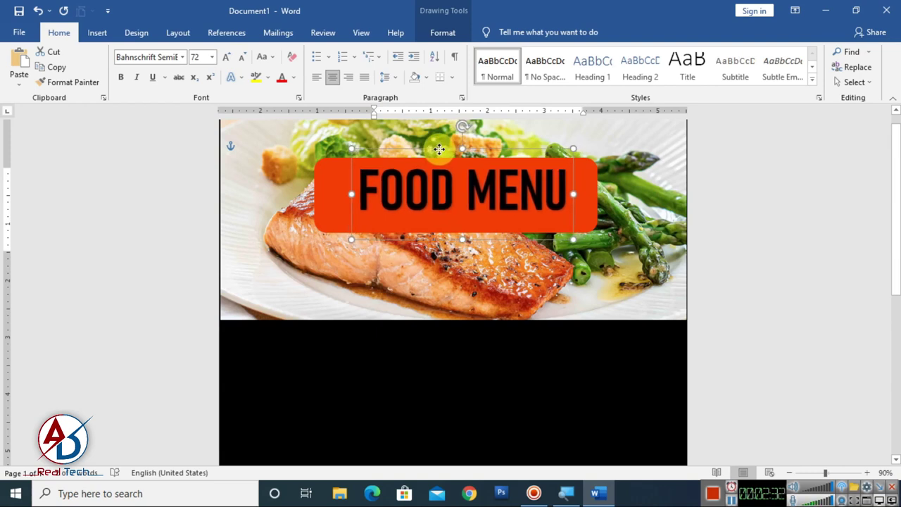
pyautogui.moveTo(434, 152); pyautogui.dragTo(437, 148)
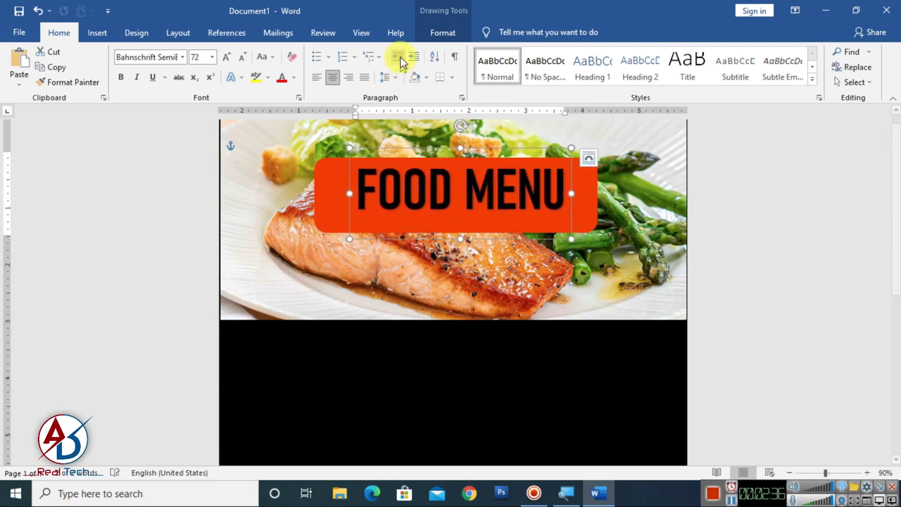
# Give the FOOD MENU text a white fill and an outer shadow
pyautogui.click(441, 34)
pyautogui.click(289, 52)
pyautogui.click(485, 67)
pyautogui.click(485, 67)
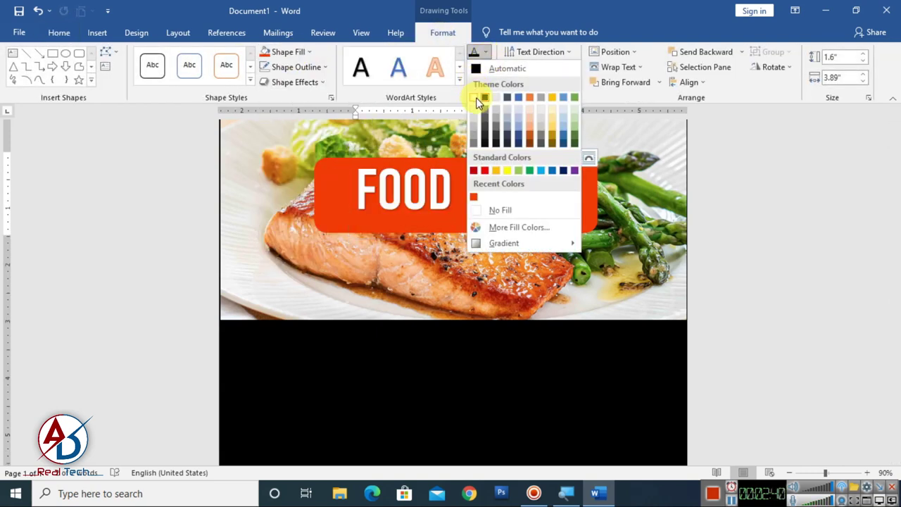
pyautogui.click(480, 95)
pyautogui.click(476, 83)
pyautogui.moveTo(512, 107)
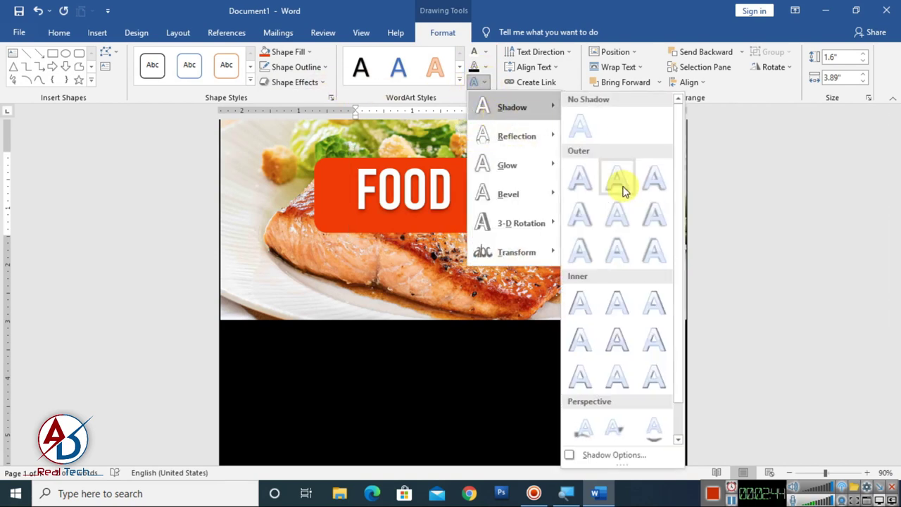
pyautogui.click(616, 181)
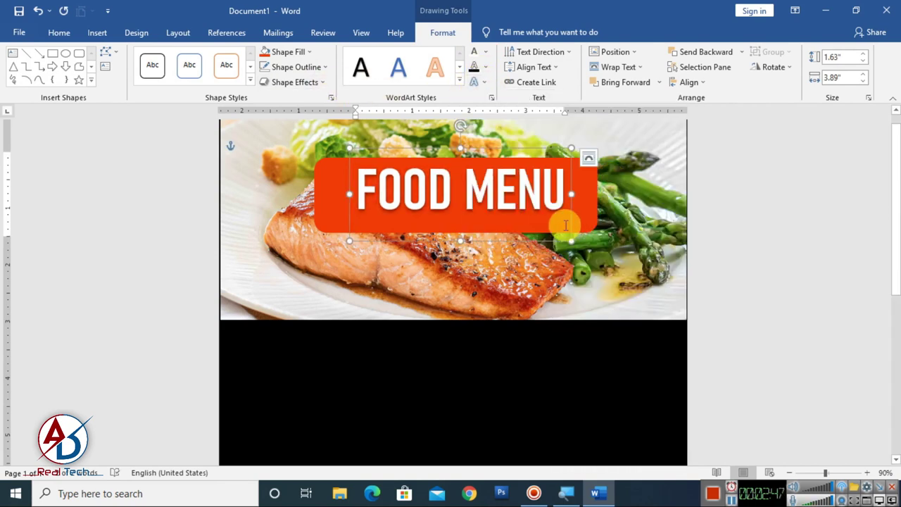
pyautogui.tripleClick(371, 169)
pyautogui.click(59, 33)
# Add a 26-pt 'YOUR RESTAURANT NAME HERE' subtitle text box beneath FOOD MENU
pyautogui.click(439, 272)
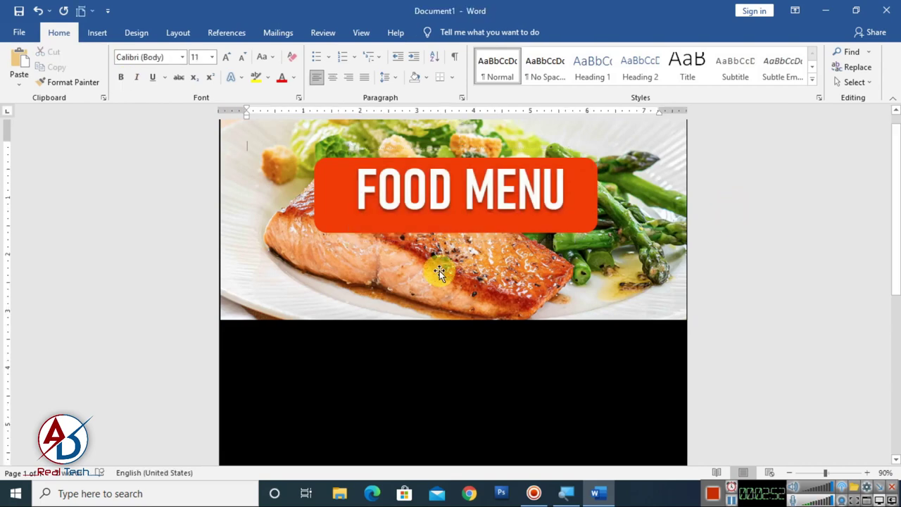
pyautogui.keyDown('ctrl'); pyautogui.scroll(4, 438, 272); pyautogui.keyUp('ctrl')
pyautogui.click(477, 202)
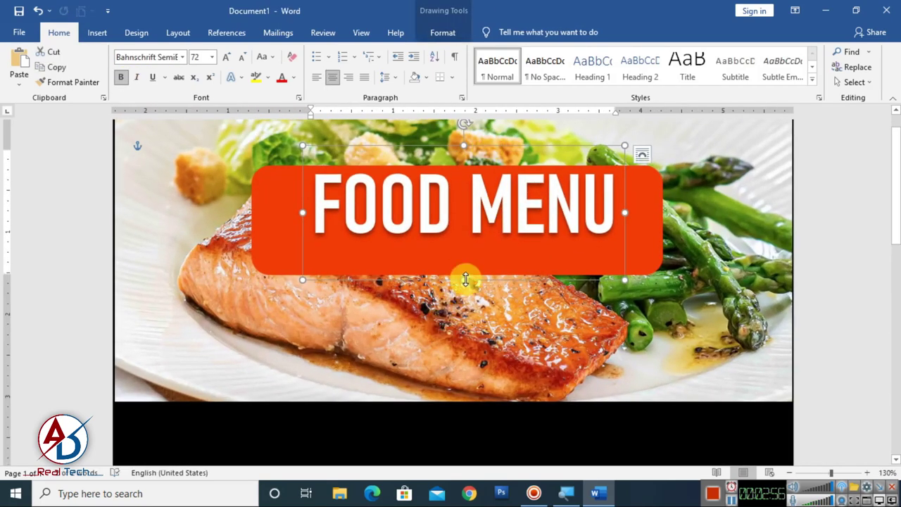
pyautogui.moveTo(465, 280)
pyautogui.mouseDown()
pyautogui.moveTo(468, 246)
pyautogui.moveTo(478, 299)
pyautogui.mouseUp()
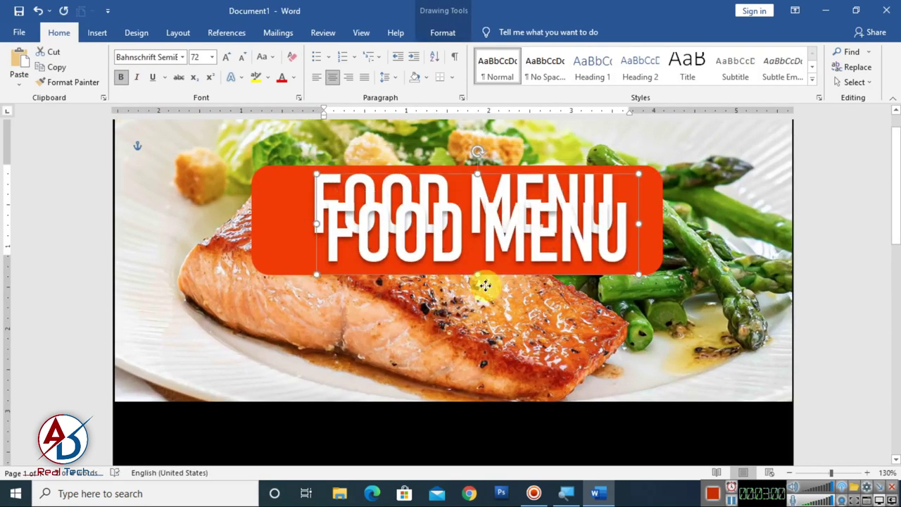
pyautogui.write('YOU')
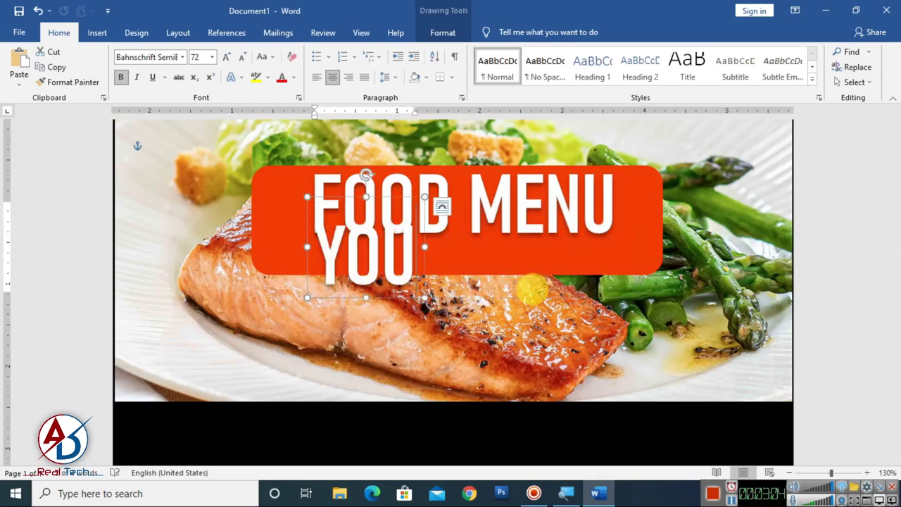
pyautogui.write('R RESTA')
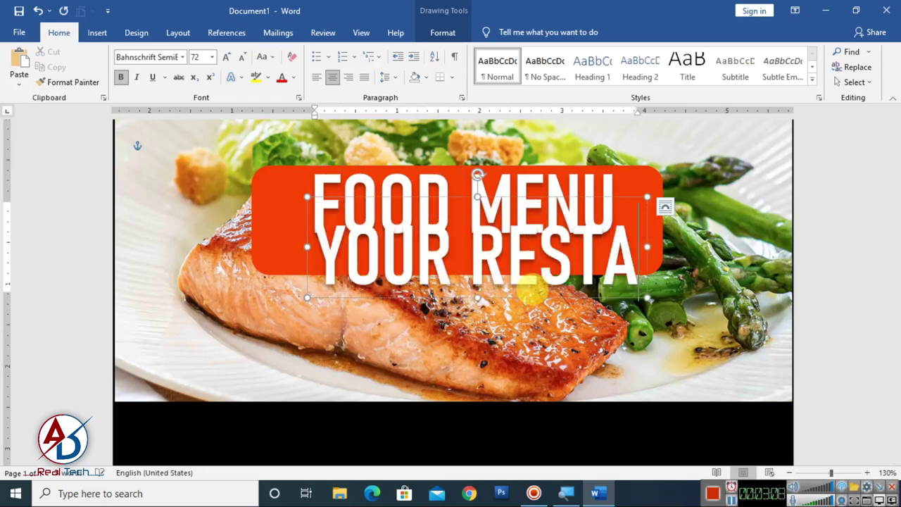
pyautogui.write('URANT')
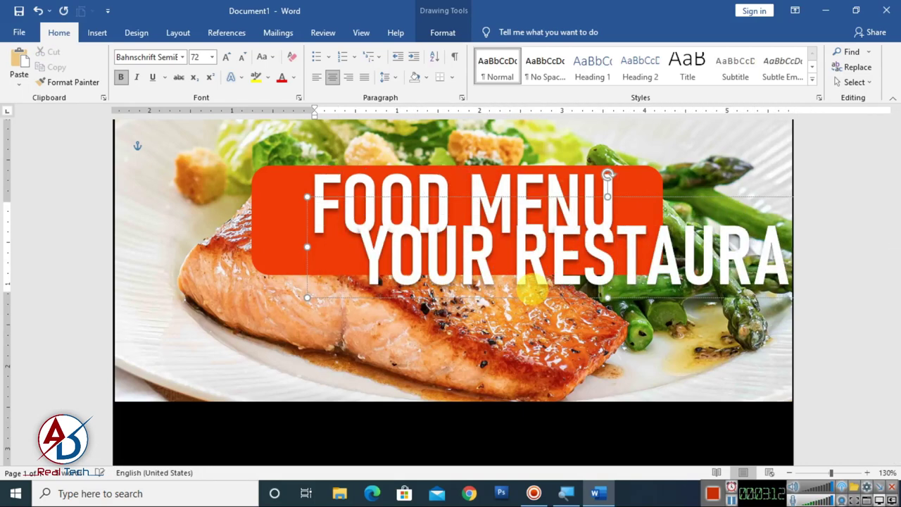
pyautogui.hotkey('ctrl', 'a')
pyautogui.click(243, 57)
pyautogui.click(243, 58)
pyautogui.click(243, 58)
pyautogui.click(243, 58)
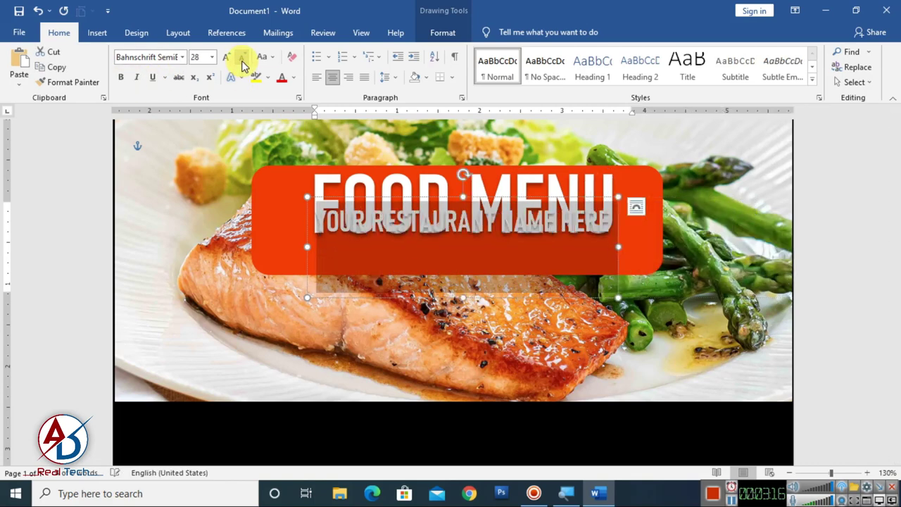
pyautogui.click(431, 224)
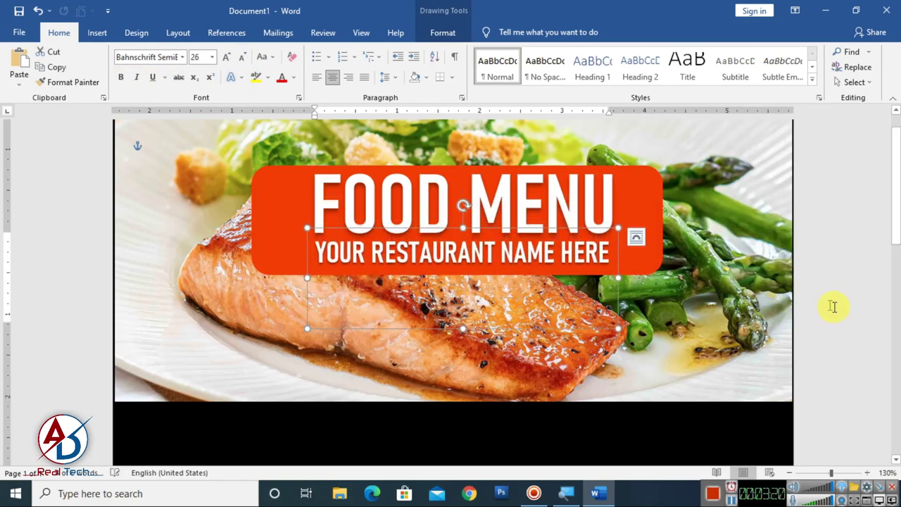
pyautogui.click(833, 306)
# Crop the top edge off the salmon food photo
pyautogui.scroll(-10, 684, 288)
pyautogui.scroll(1, 680, 292)
pyautogui.scroll(2, 646, 286)
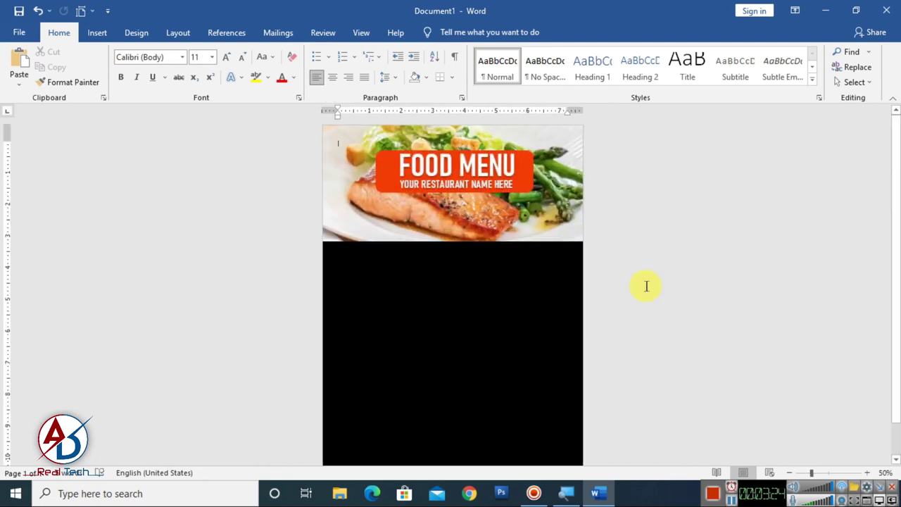
pyautogui.keyDown('ctrl'); pyautogui.scroll(2, 584, 252); pyautogui.keyUp('ctrl')
pyautogui.click(583, 278)
pyautogui.click(439, 32)
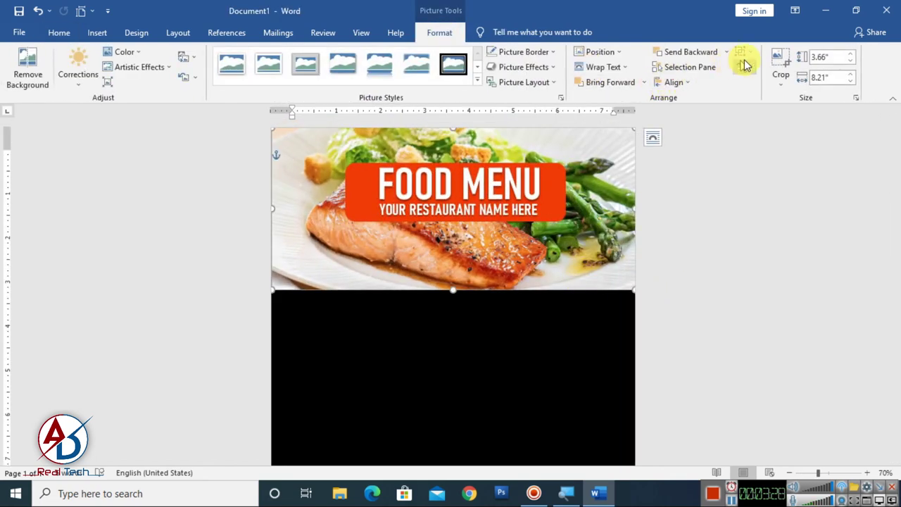
pyautogui.click(781, 63)
pyautogui.moveTo(453, 129); pyautogui.dragTo(453, 160)
pyautogui.click(627, 279)
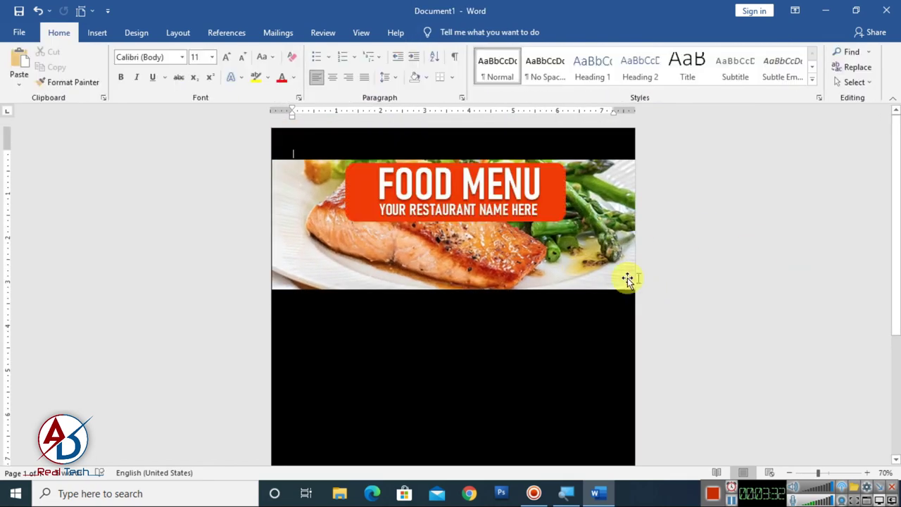
pyautogui.keyDown('ctrl'); pyautogui.scroll(-5, 569, 308); pyautogui.keyUp('ctrl')
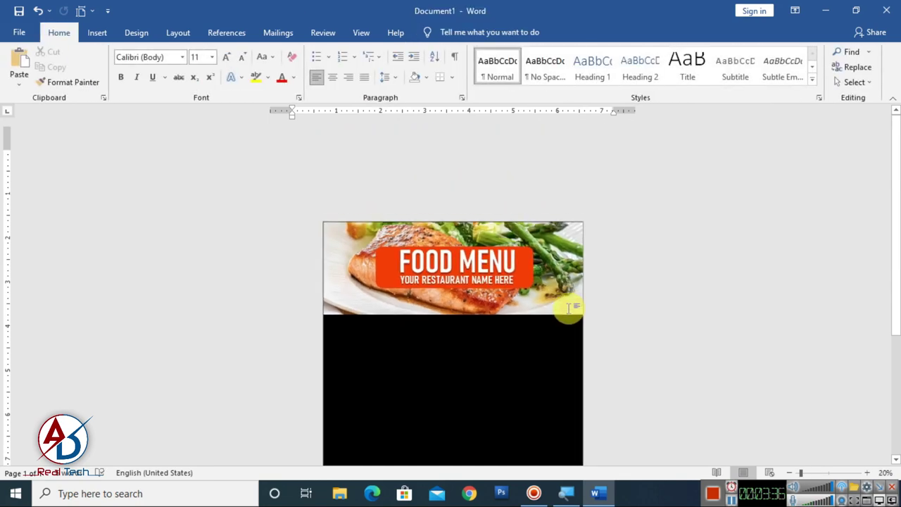
pyautogui.keyDown('ctrl'); pyautogui.scroll(5, 312, 246); pyautogui.keyUp('ctrl')
# Draw a straight horizontal line across the page below the photo header
pyautogui.click(97, 32)
pyautogui.click(175, 52)
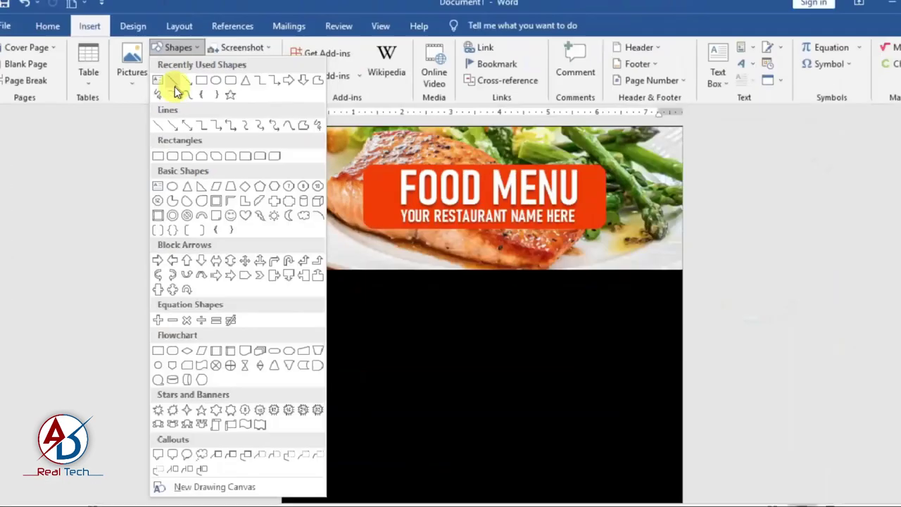
pyautogui.click(176, 86)
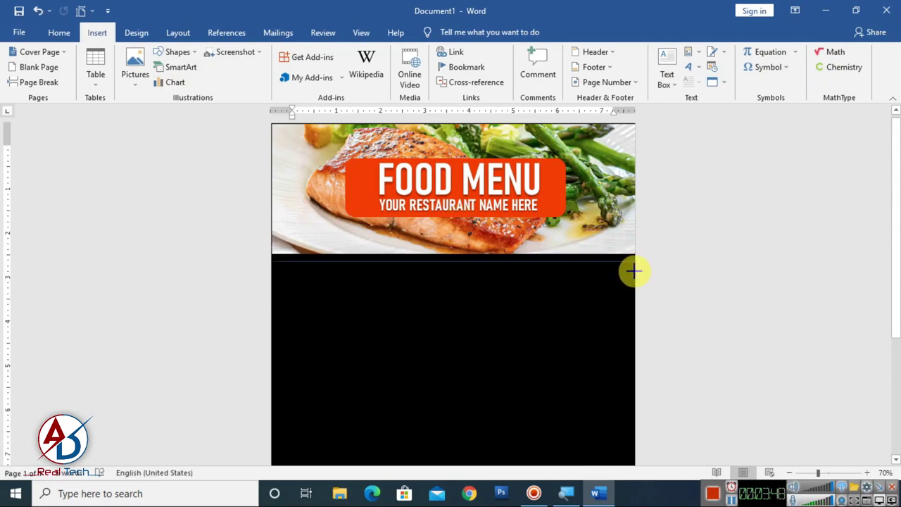
pyautogui.moveTo(634, 271); pyautogui.dragTo(633, 271)
# Make the line white with a 4½ pt weight
pyautogui.click(301, 67)
pyautogui.click(263, 101)
pyautogui.click(296, 67)
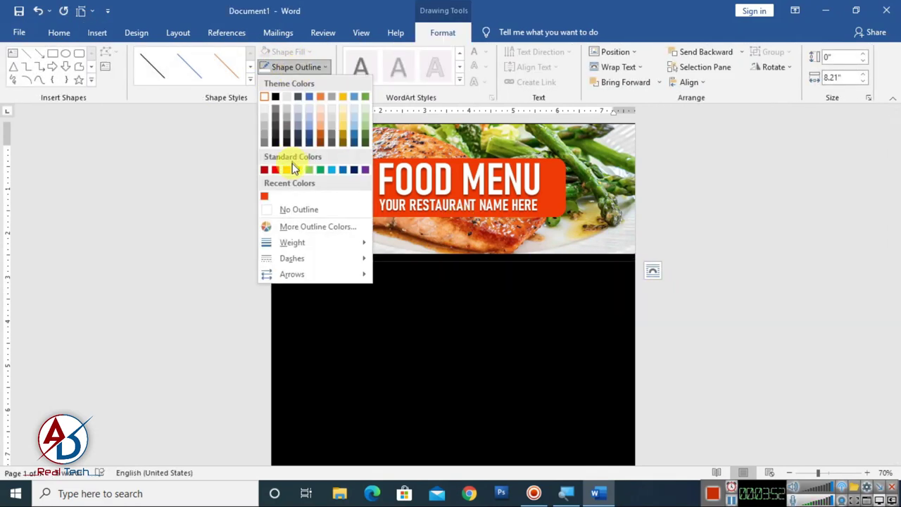
pyautogui.moveTo(292, 242)
pyautogui.click(427, 345)
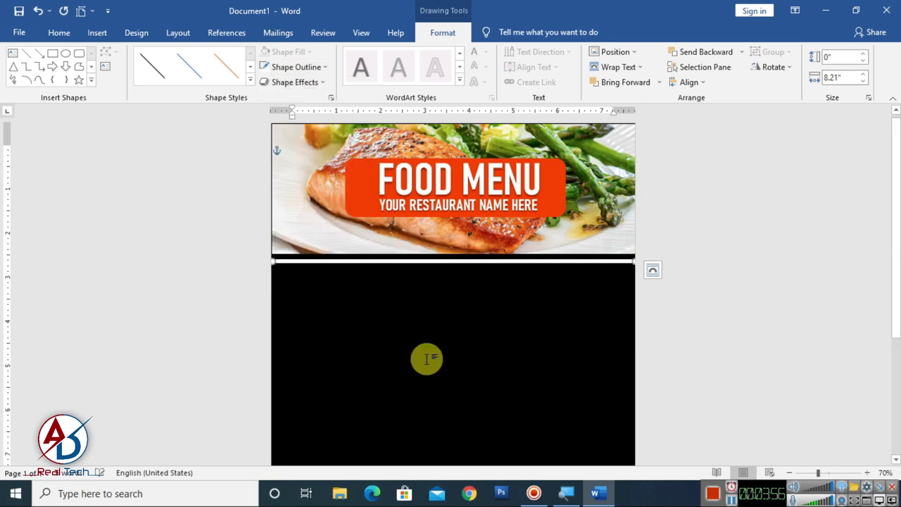
pyautogui.click(548, 314)
pyautogui.scroll(-5, 548, 314)
pyautogui.scroll(5, 548, 314)
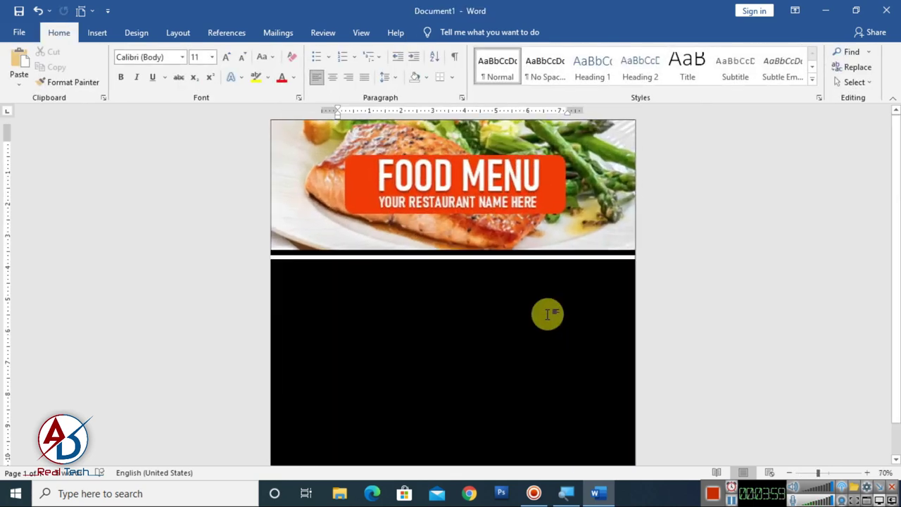
pyautogui.click(440, 259)
pyautogui.click(741, 292)
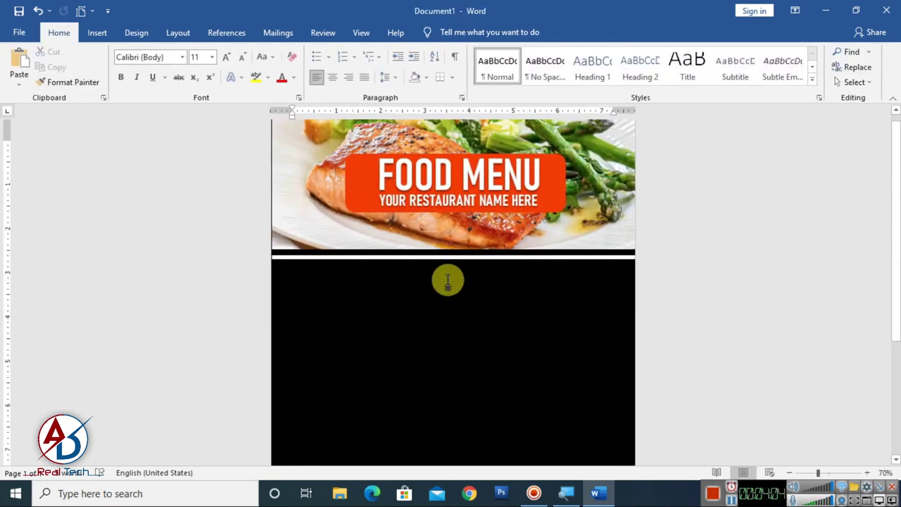
pyautogui.scroll(-3, 446, 278)
pyautogui.scroll(3, 451, 279)
pyautogui.scroll(-3, 451, 281)
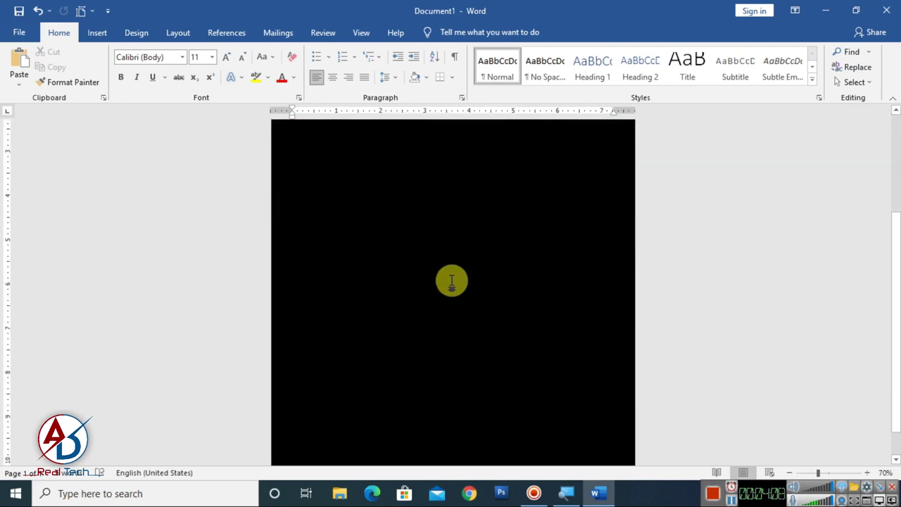
pyautogui.scroll(3, 451, 280)
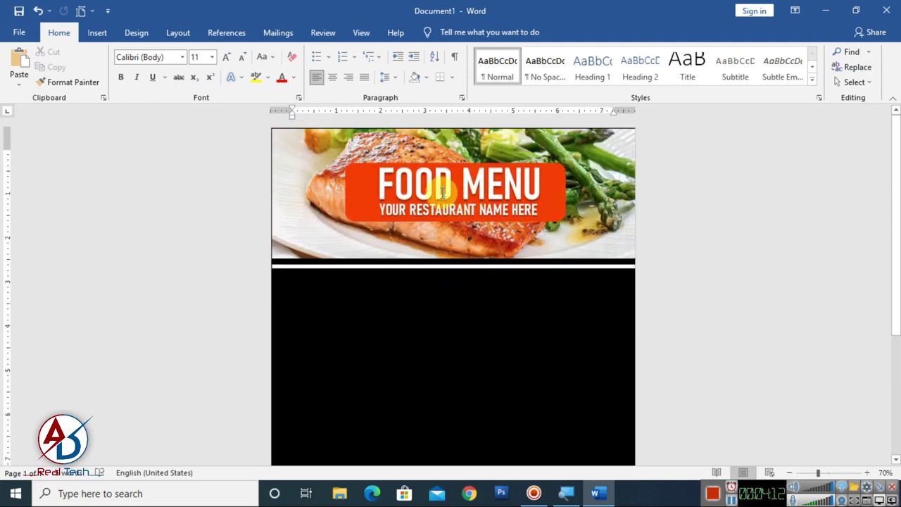
pyautogui.scroll(-2, 428, 313)
pyautogui.scroll(-2, 511, 322)
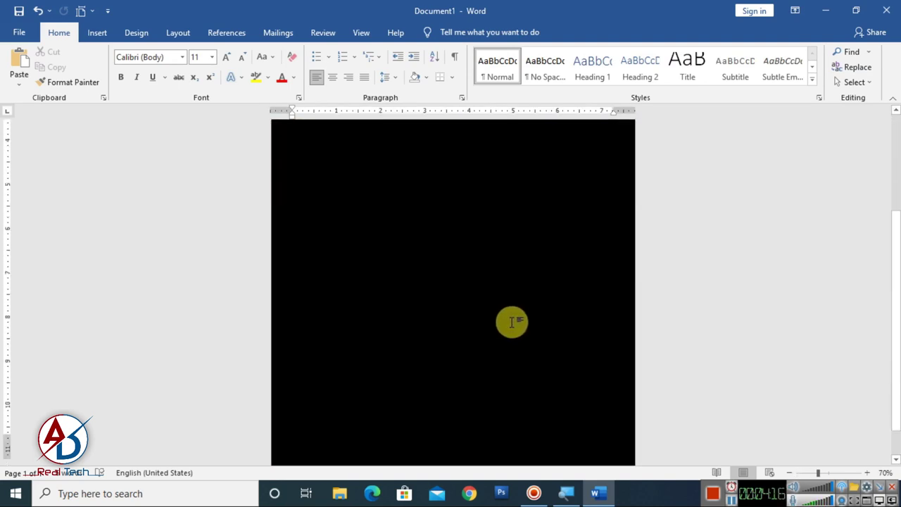
# Insert pizza image 12 and set it in front of text
pyautogui.click(97, 32)
pyautogui.click(148, 66)
pyautogui.click(138, 115)
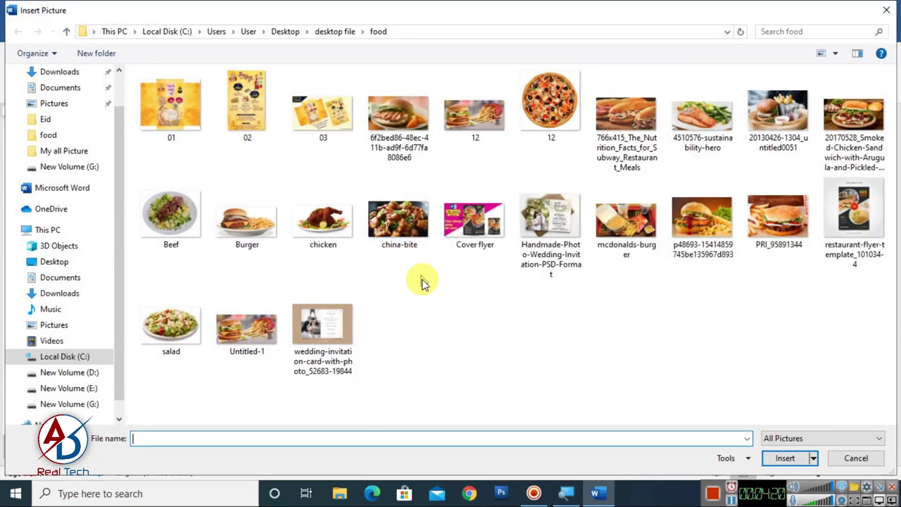
pyautogui.click(550, 103)
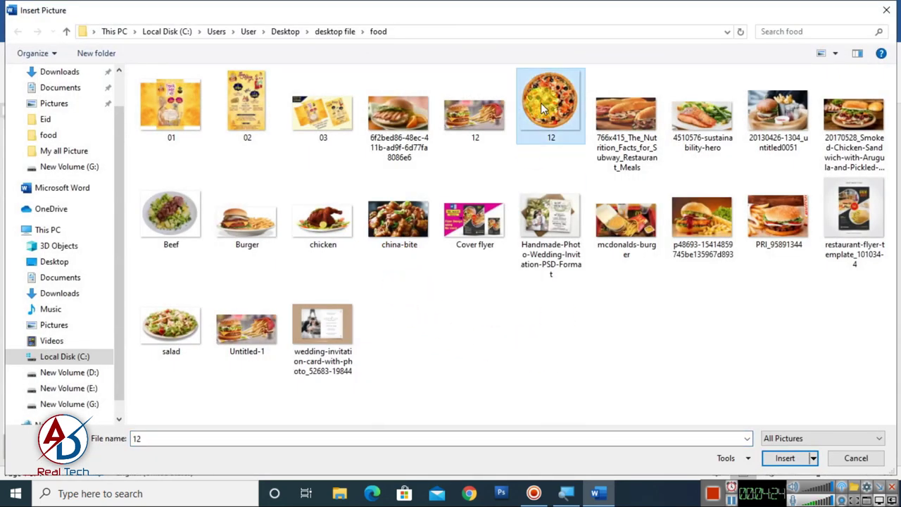
pyautogui.click(785, 458)
pyautogui.click(603, 67)
pyautogui.click(620, 180)
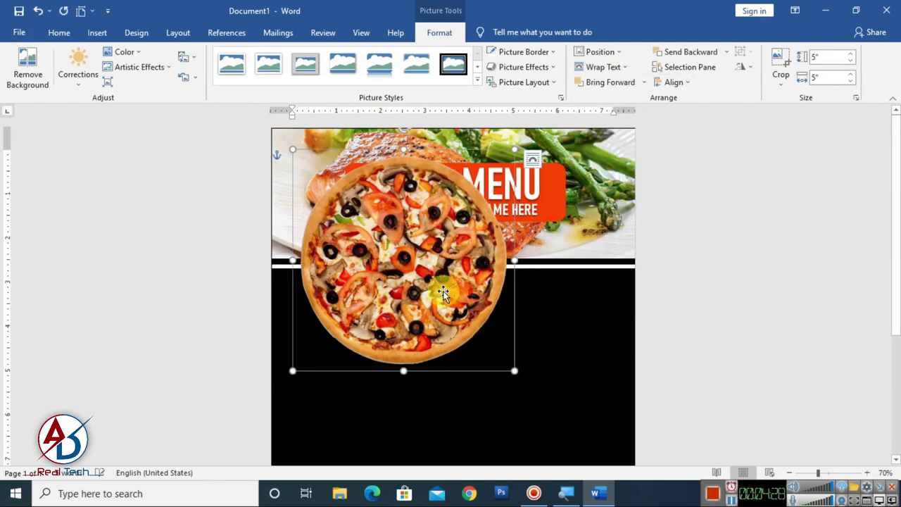
# Shrink the pizza to 3.72 × 3.72 inches and move it to the bottom-left corner
pyautogui.moveTo(439, 288); pyautogui.dragTo(417, 357)
pyautogui.moveTo(493, 219)
pyautogui.mouseDown()
pyautogui.moveTo(436, 275)
pyautogui.moveTo(414, 378)
pyautogui.mouseUp()
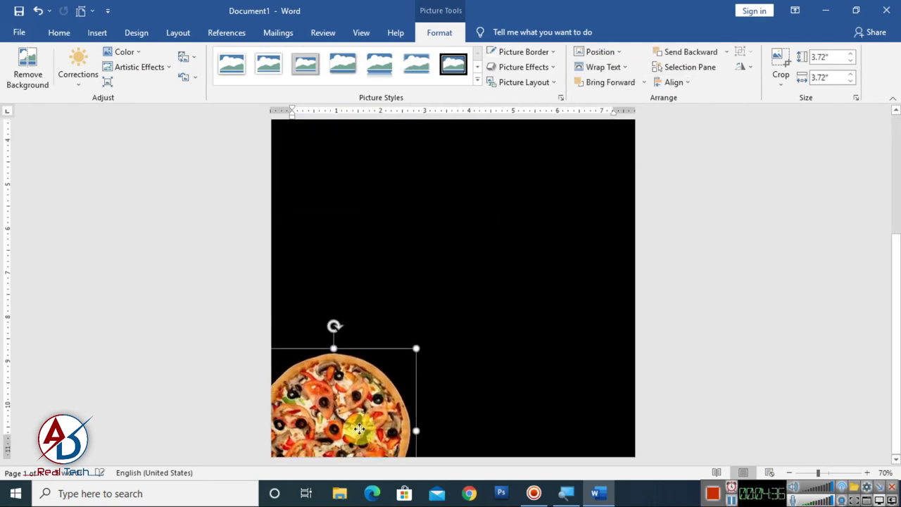
pyautogui.click(707, 372)
pyautogui.scroll(-2, 708, 373)
pyautogui.scroll(-1, 517, 302)
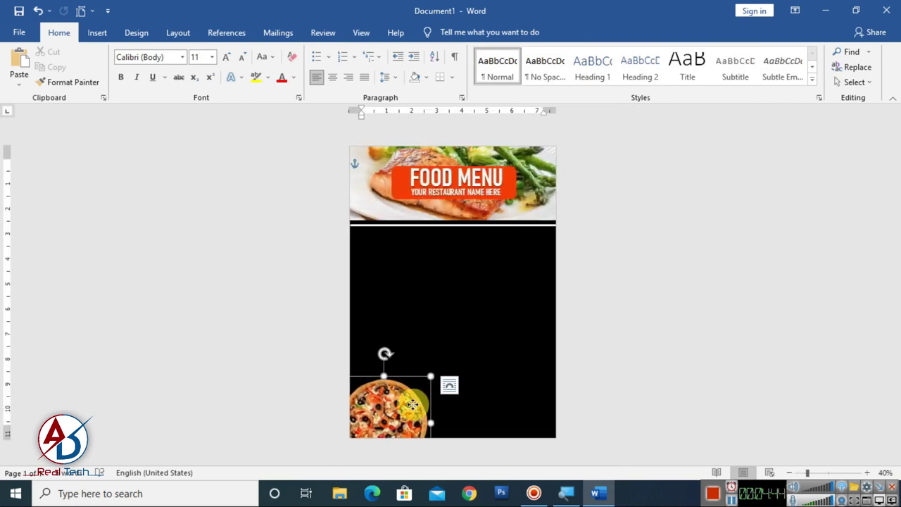
pyautogui.click(554, 322)
pyautogui.scroll(3, 551, 323)
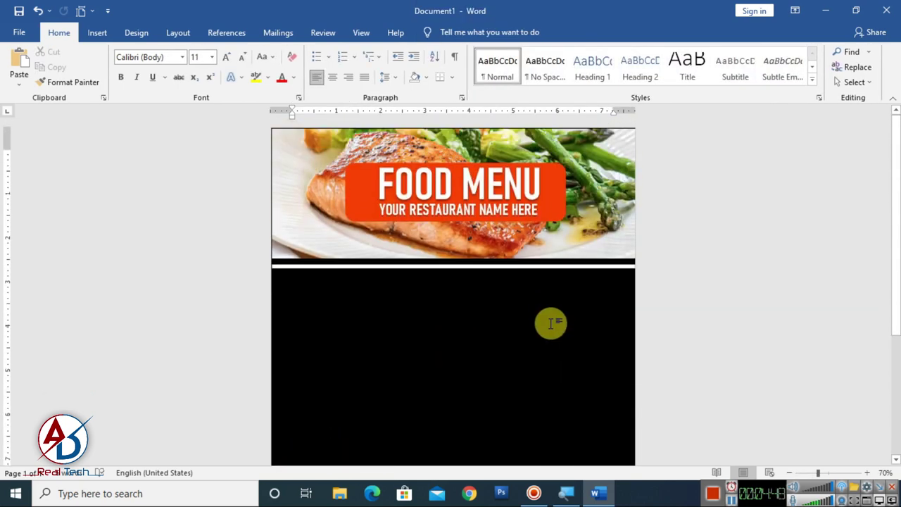
pyautogui.scroll(-3, 551, 323)
pyautogui.click(97, 32)
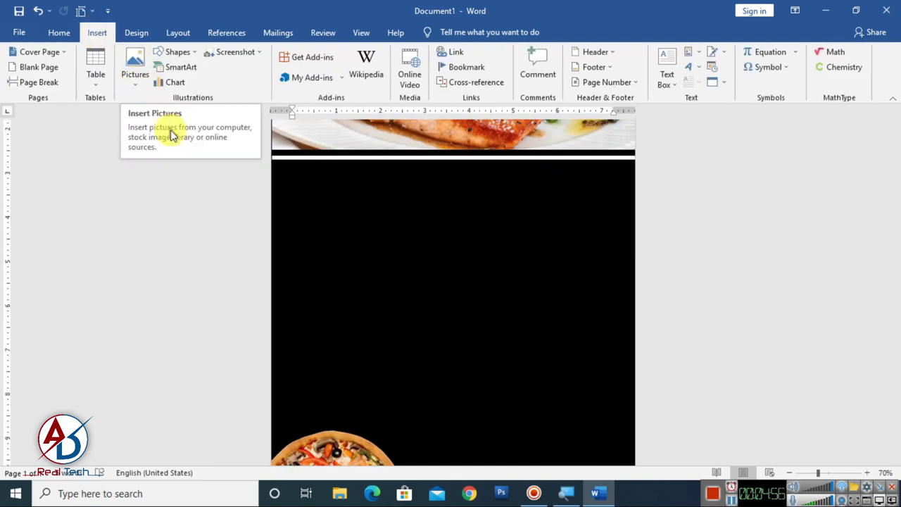
# Insert the chicken image from the Menu Item folder
pyautogui.click(135, 71)
pyautogui.click(161, 115)
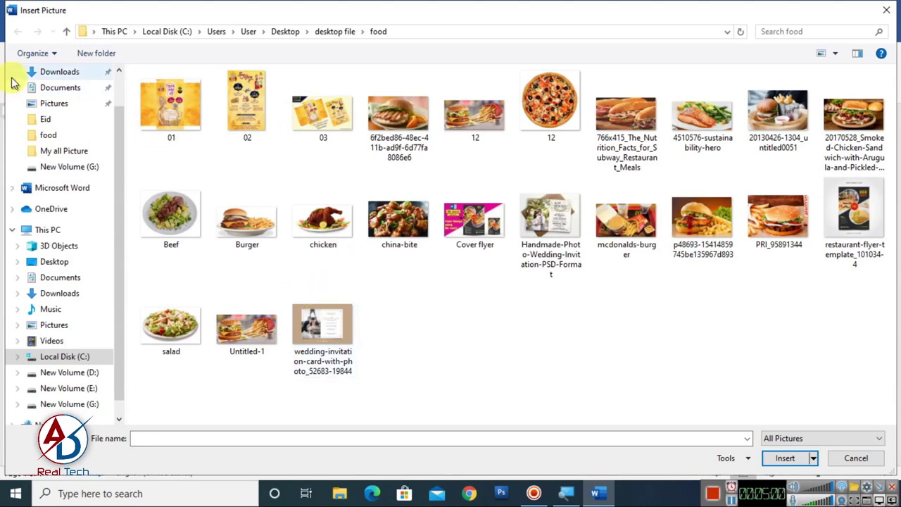
pyautogui.click(65, 34)
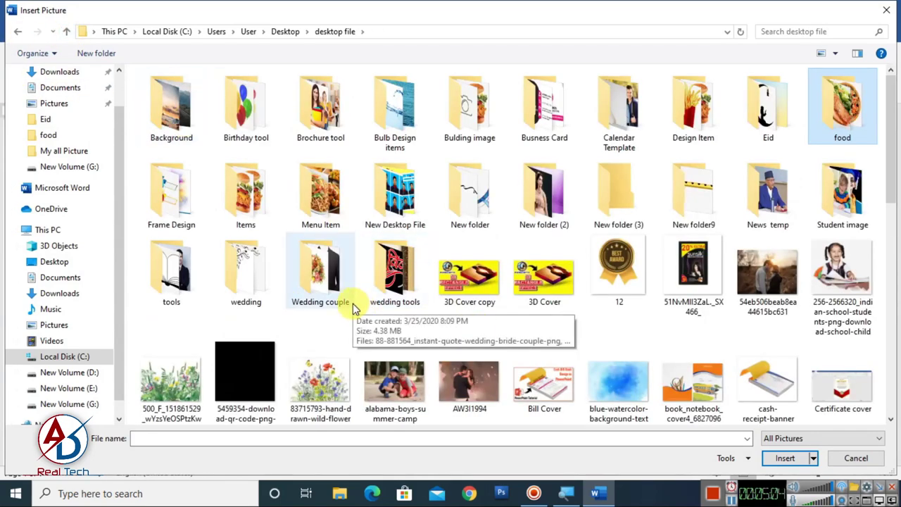
pyautogui.click(320, 205)
pyautogui.doubleClick(321, 205)
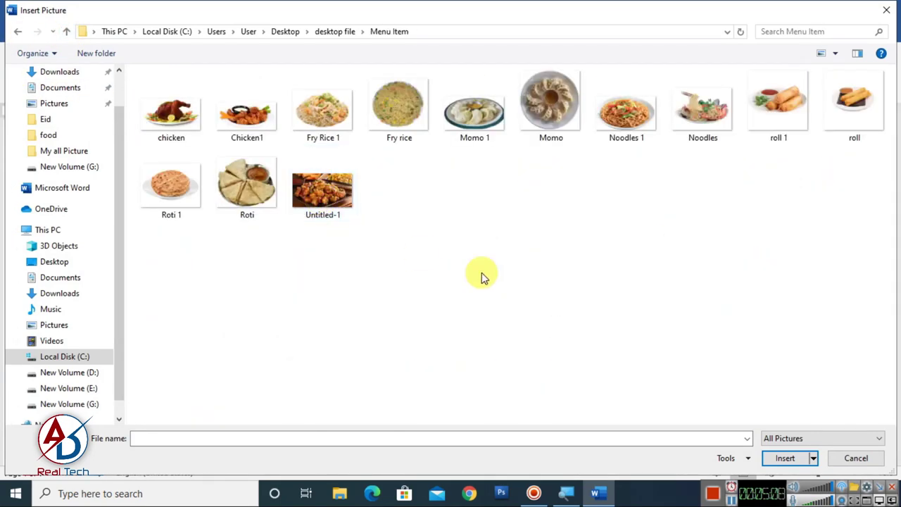
pyautogui.click(169, 109)
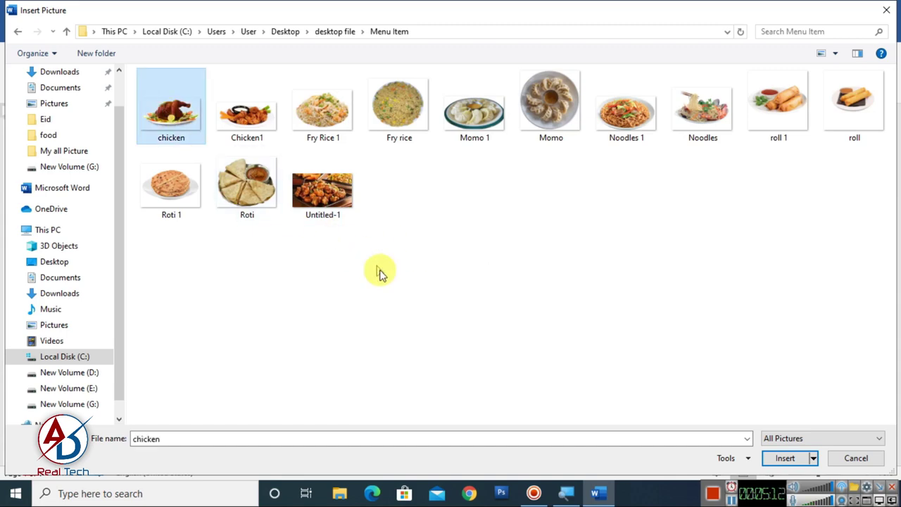
pyautogui.click(787, 459)
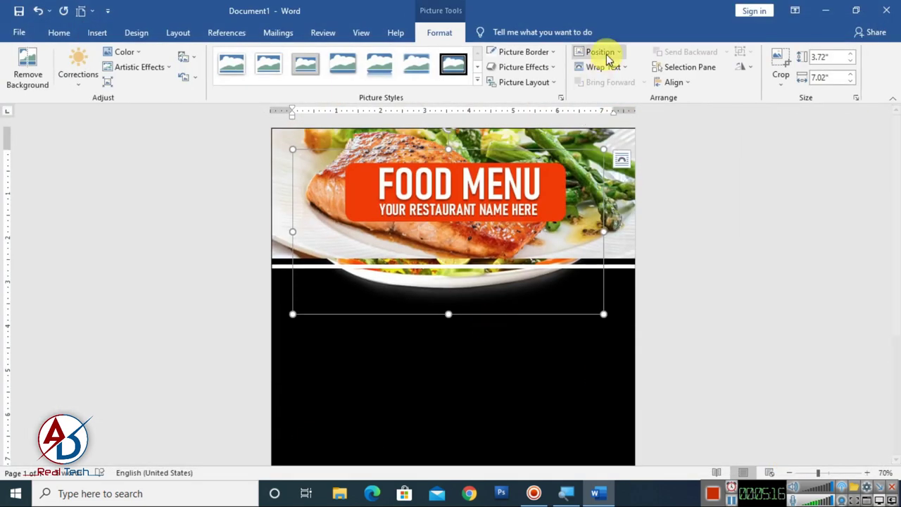
# Float the chicken photo in front of text, resized to 1.39 × 2.63 inches above the pizza
pyautogui.click(600, 67)
pyautogui.click(674, 178)
pyautogui.moveTo(493, 215); pyautogui.dragTo(493, 324)
pyautogui.moveTo(584, 258)
pyautogui.mouseDown()
pyautogui.moveTo(412, 389)
pyautogui.moveTo(357, 323)
pyautogui.mouseUp()
pyautogui.scroll(-5, 422, 282)
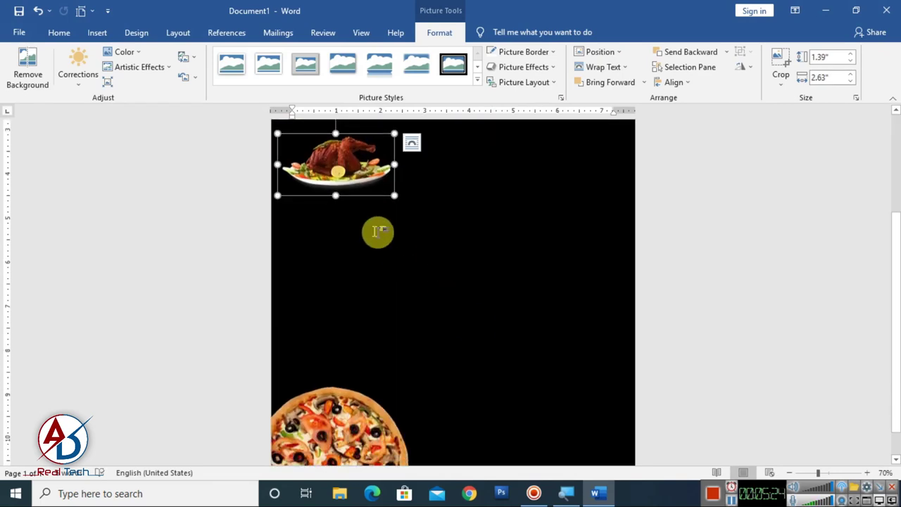
pyautogui.scroll(5, 378, 232)
pyautogui.moveTo(397, 282)
pyautogui.mouseDown()
pyautogui.moveTo(354, 256)
pyautogui.moveTo(457, 365)
pyautogui.mouseUp()
pyautogui.click(471, 231)
# Draw a small circle left of the chicken plate with white fill and no outline
pyautogui.click(97, 32)
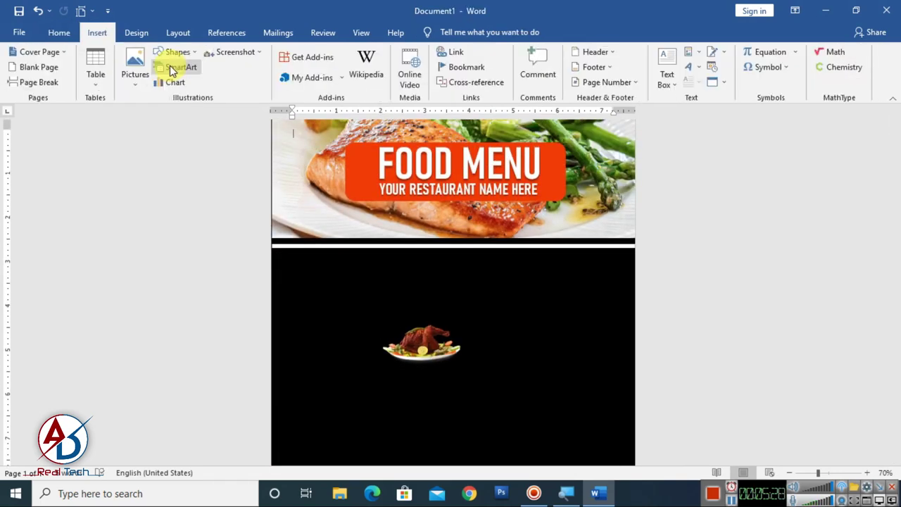
pyautogui.click(176, 52)
pyautogui.click(202, 84)
pyautogui.moveTo(297, 267); pyautogui.dragTo(375, 345)
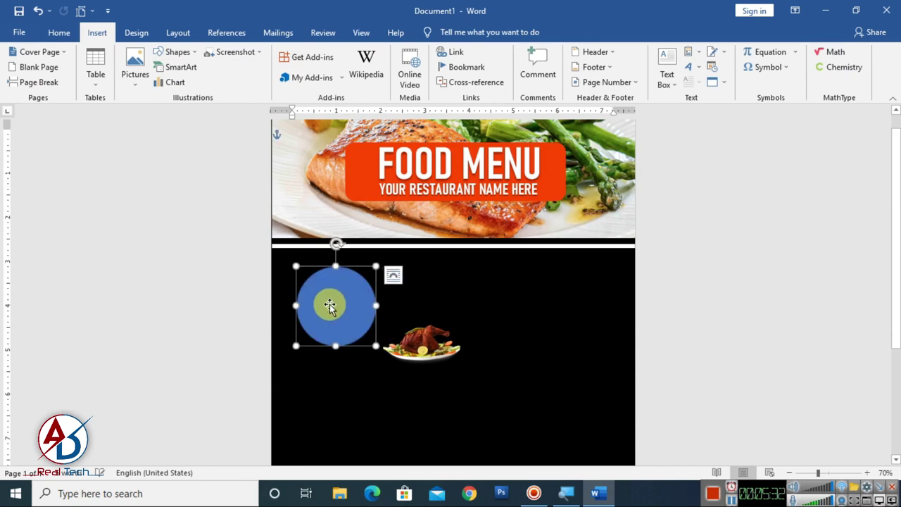
pyautogui.scroll(-3, 332, 288)
pyautogui.moveTo(362, 247); pyautogui.dragTo(344, 236)
pyautogui.click(288, 52)
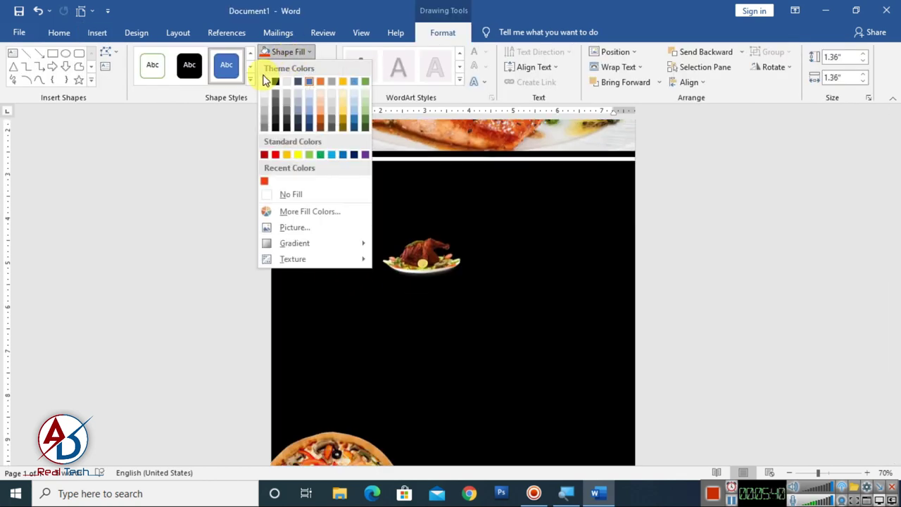
pyautogui.click(265, 79)
pyautogui.click(296, 67)
pyautogui.click(307, 209)
# Move the chicken picture onto the white circle and shrink it to fit
pyautogui.moveTo(421, 257)
pyautogui.mouseDown()
pyautogui.moveTo(358, 200)
pyautogui.moveTo(332, 225)
pyautogui.mouseUp()
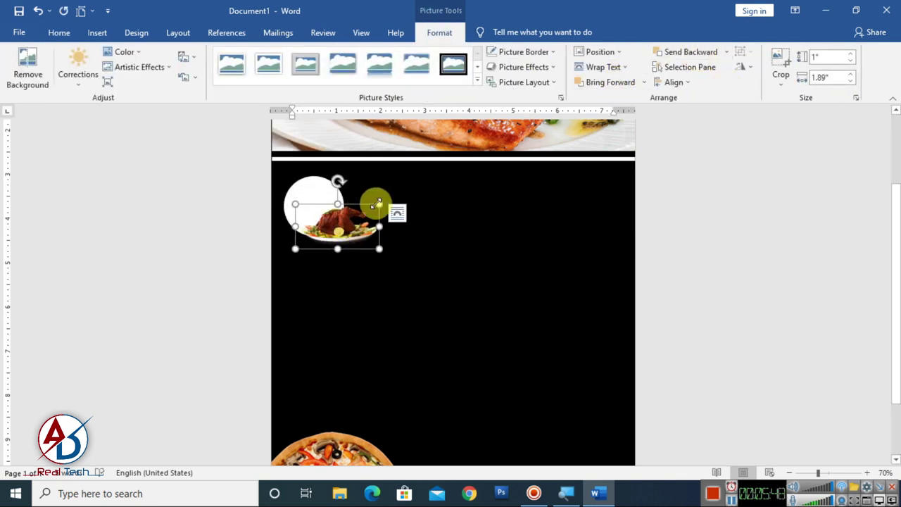
pyautogui.moveTo(379, 204)
pyautogui.mouseDown()
pyautogui.moveTo(355, 216)
pyautogui.moveTo(324, 202)
pyautogui.mouseUp()
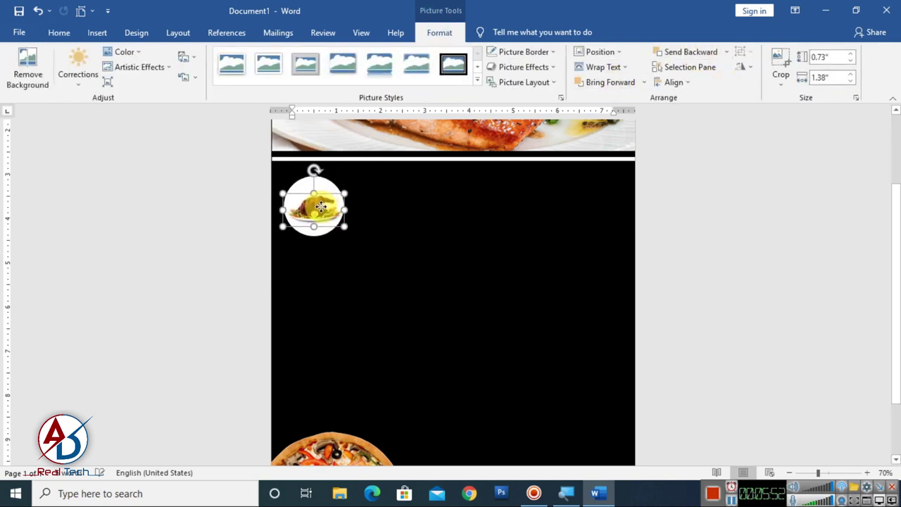
pyautogui.keyDown('ctrl'); pyautogui.scroll(3, 505, 244); pyautogui.keyUp('ctrl')
pyautogui.keyDown('ctrl'); pyautogui.scroll(4, 596, 296); pyautogui.keyUp('ctrl')
# Flatten the white circle into an oval plate and move the chicken plate just under the banner
pyautogui.click(180, 224)
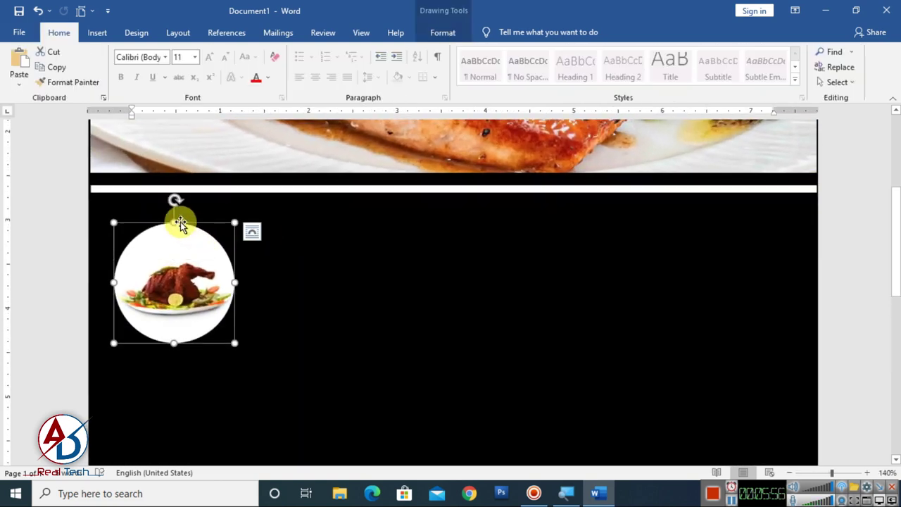
pyautogui.moveTo(174, 227); pyautogui.dragTo(175, 266)
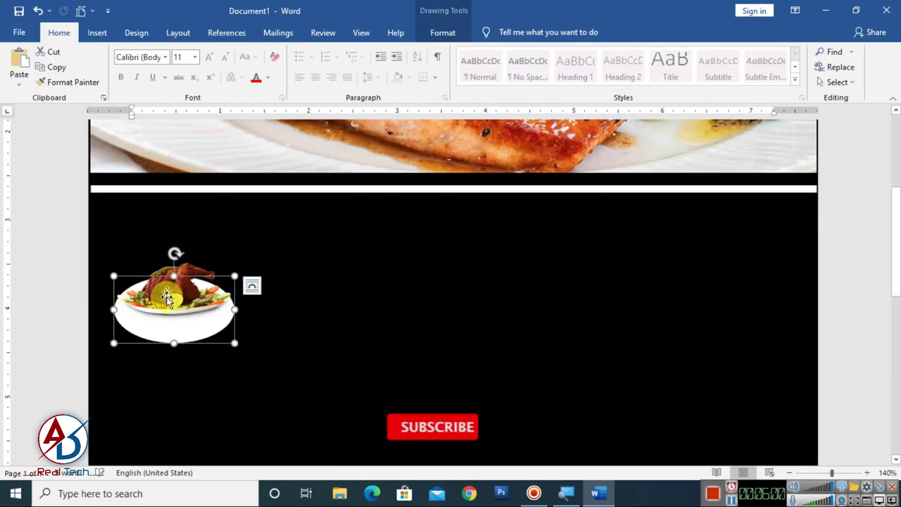
pyautogui.moveTo(188, 321); pyautogui.dragTo(189, 318)
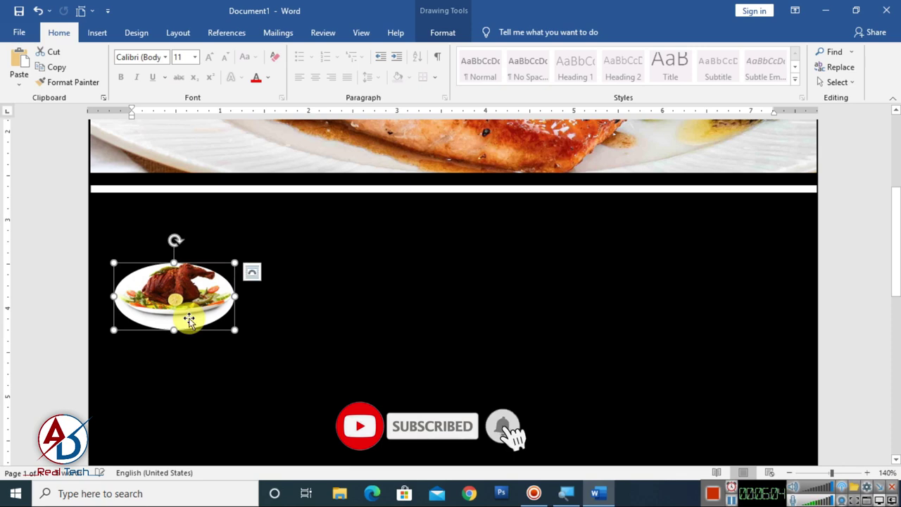
pyautogui.press('Up')
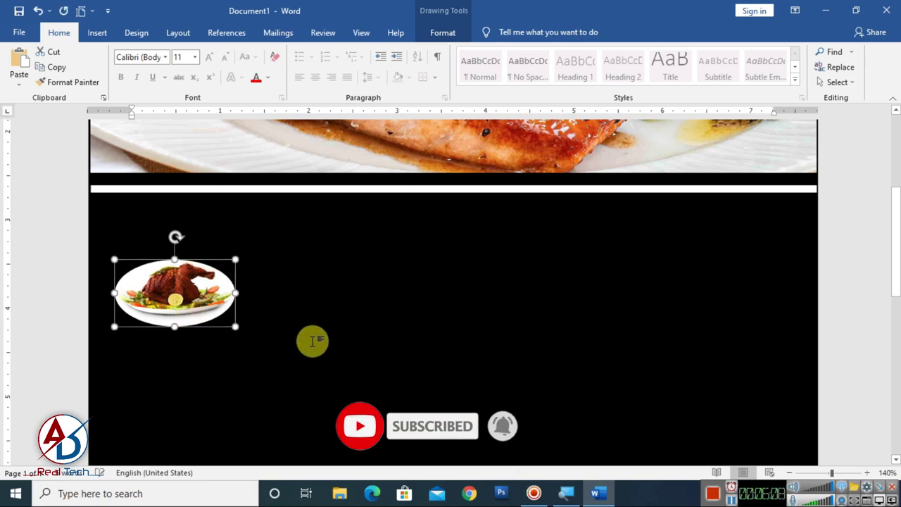
pyautogui.moveTo(234, 293); pyautogui.dragTo(235, 243)
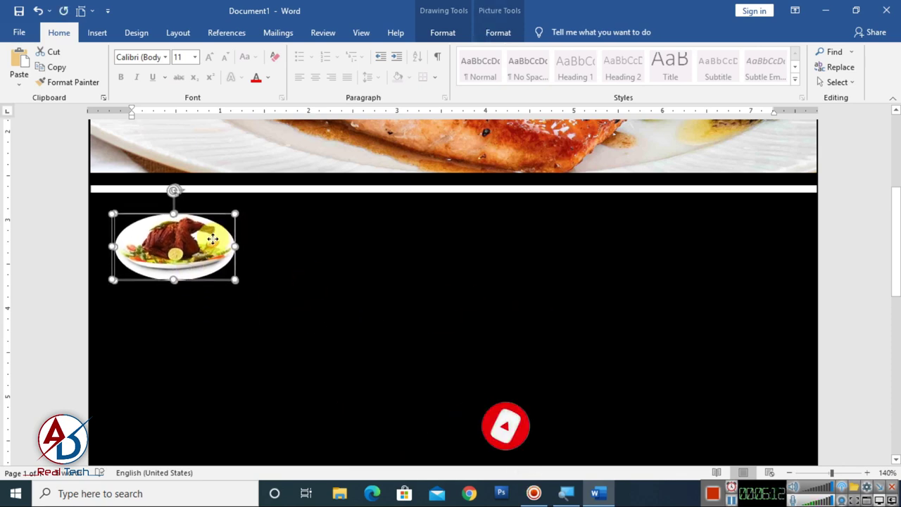
pyautogui.click(849, 281)
pyautogui.scroll(-5, 576, 296)
pyautogui.scroll(-4, 519, 328)
pyautogui.scroll(4, 519, 322)
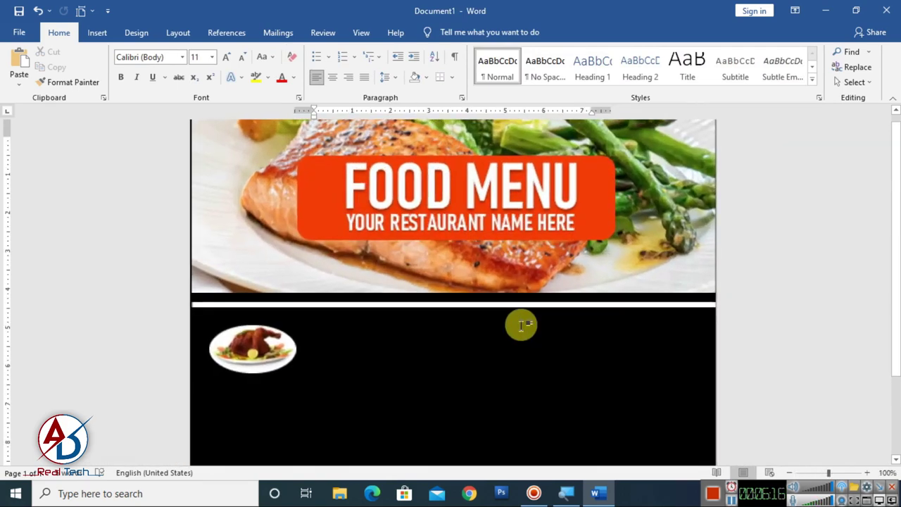
pyautogui.scroll(-3, 352, 243)
# Draw a rounded rectangle next to the chicken plate, then delete it
pyautogui.click(97, 33)
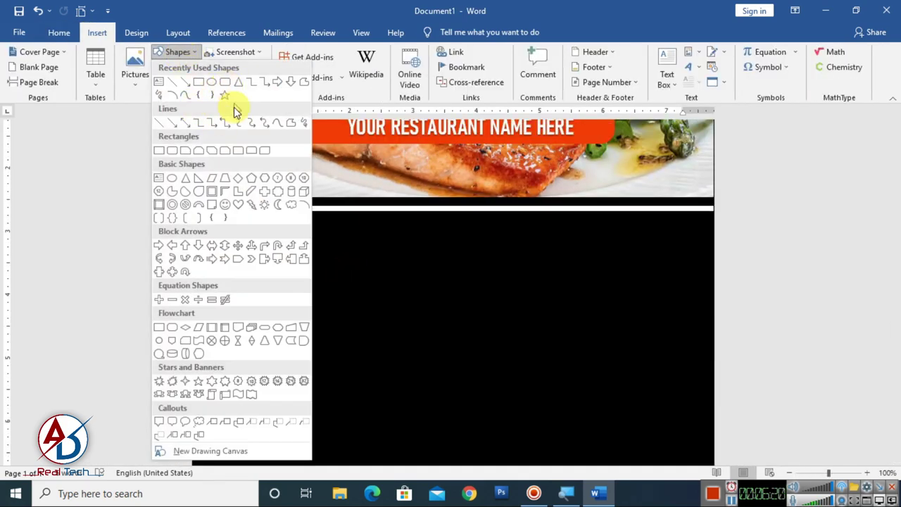
pyautogui.click(226, 152)
pyautogui.moveTo(389, 269); pyautogui.dragTo(593, 306)
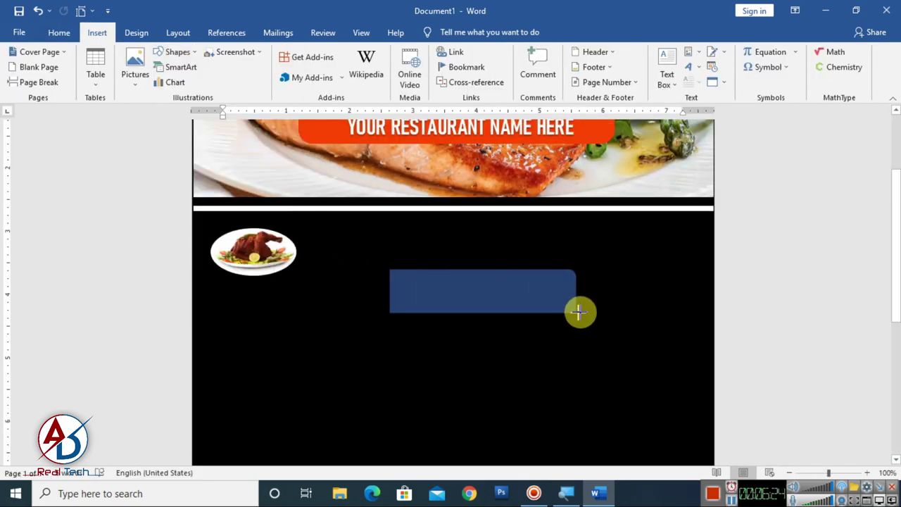
pyautogui.moveTo(489, 289); pyautogui.dragTo(373, 256)
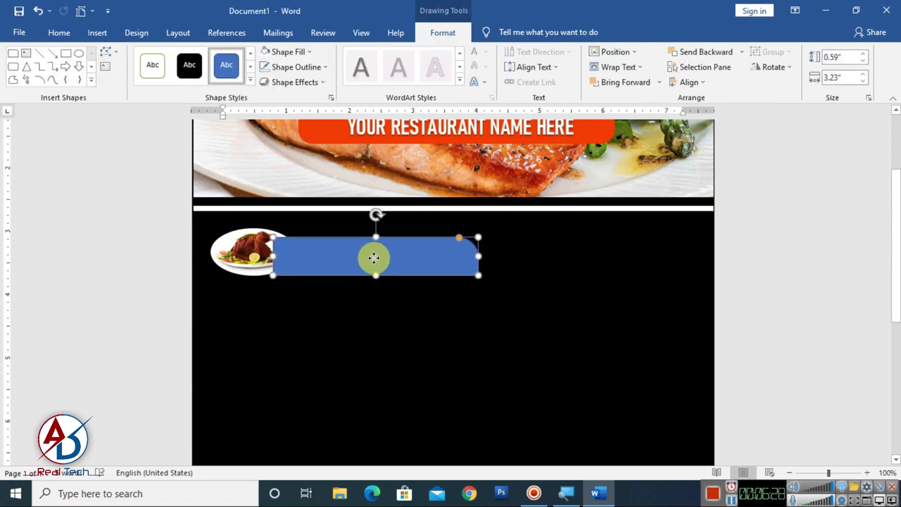
pyautogui.press('Delete')
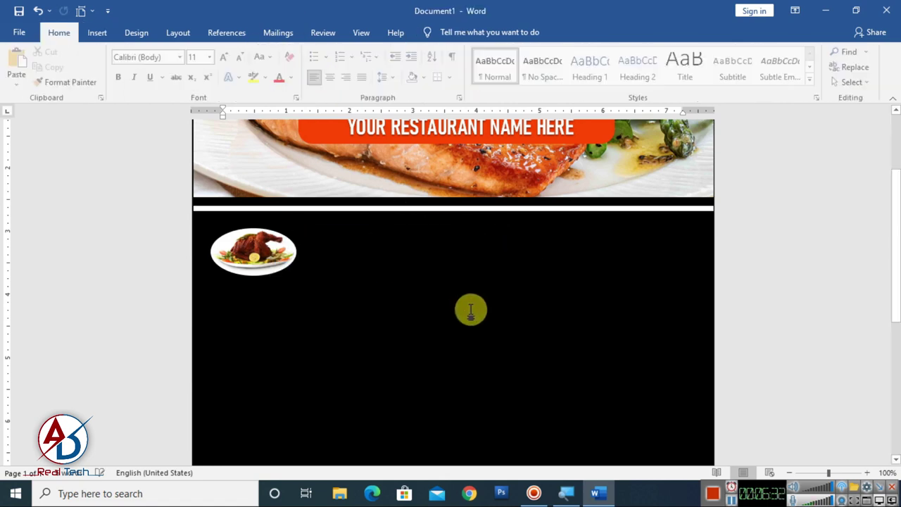
pyautogui.scroll(-3, 404, 321)
pyautogui.scroll(2, 412, 304)
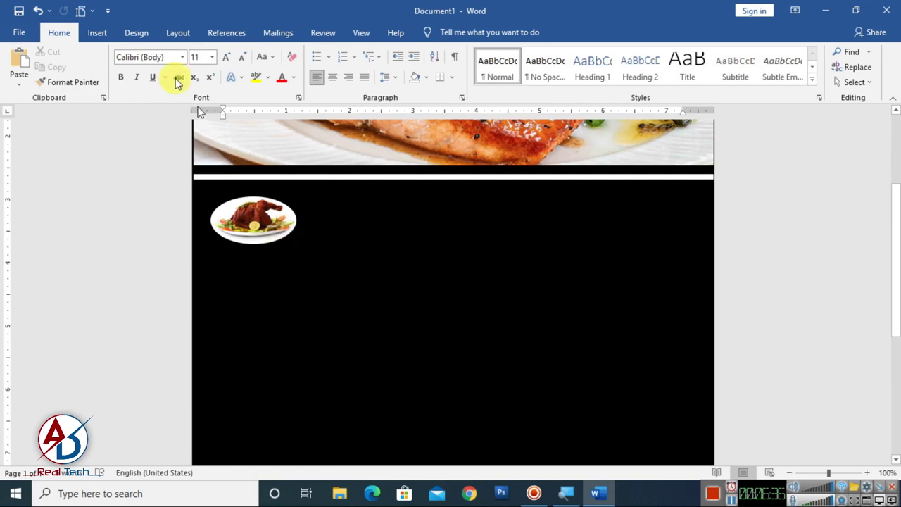
# Add a simple text box beside the chicken plate containing the word CHICKEN
pyautogui.click(97, 33)
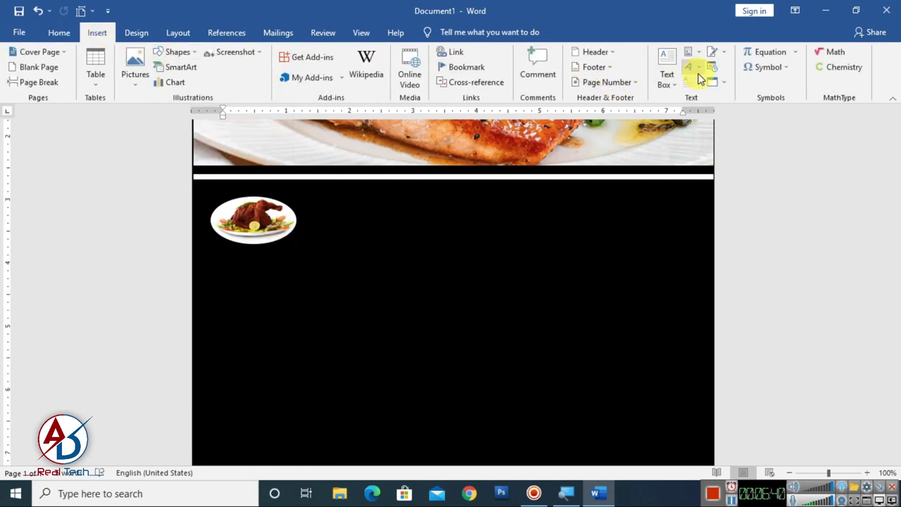
pyautogui.click(668, 78)
pyautogui.click(707, 116)
pyautogui.moveTo(279, 132); pyautogui.dragTo(341, 347)
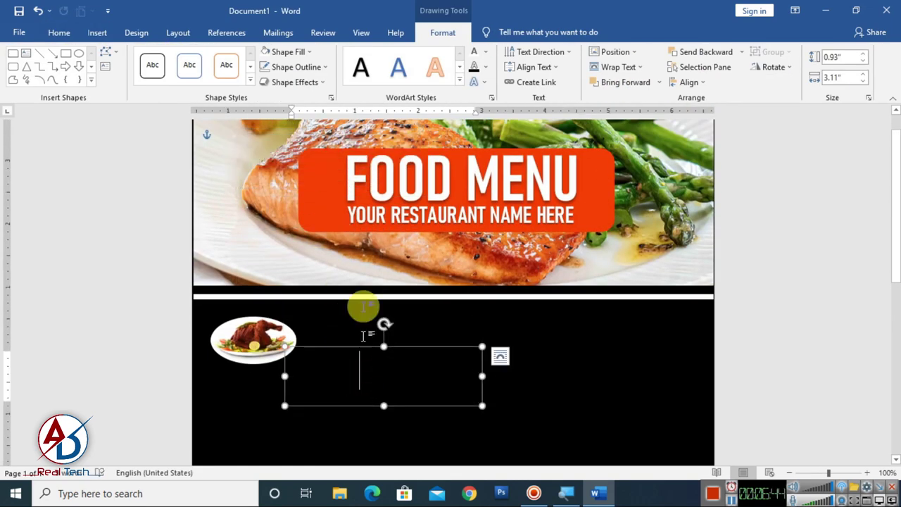
pyautogui.click(480, 62)
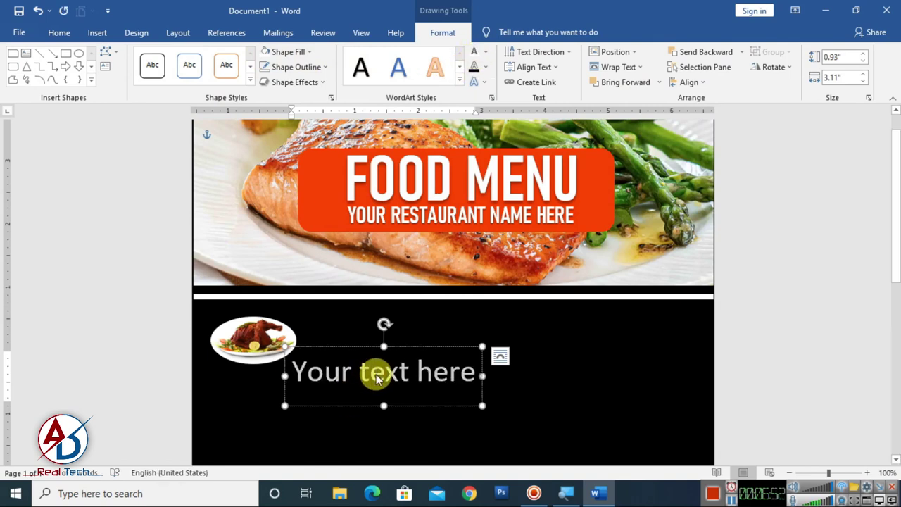
pyautogui.write('CHICKE')
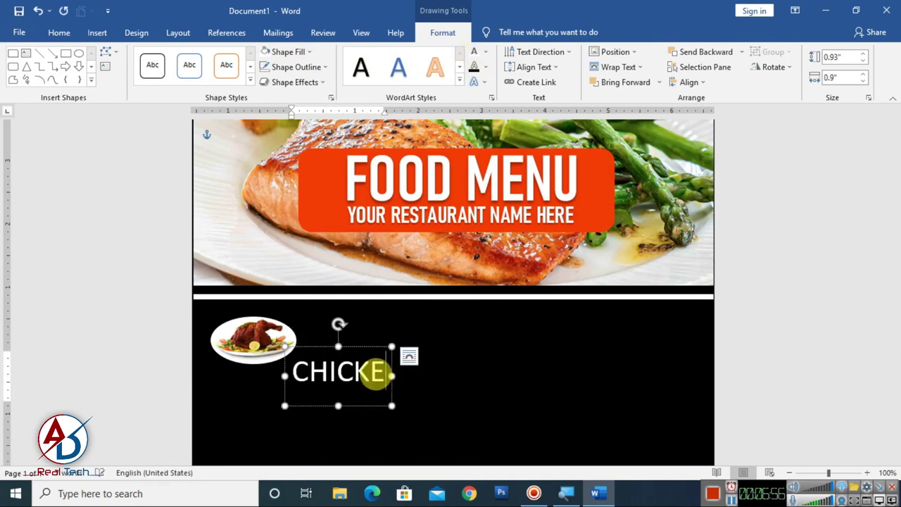
pyautogui.write('N')
# Set CHICKEN to Adobe Gothic Std at 24 pt and fit its text box beside the chicken picture
pyautogui.hotkey('ctrl', 'a')
pyautogui.click(59, 33)
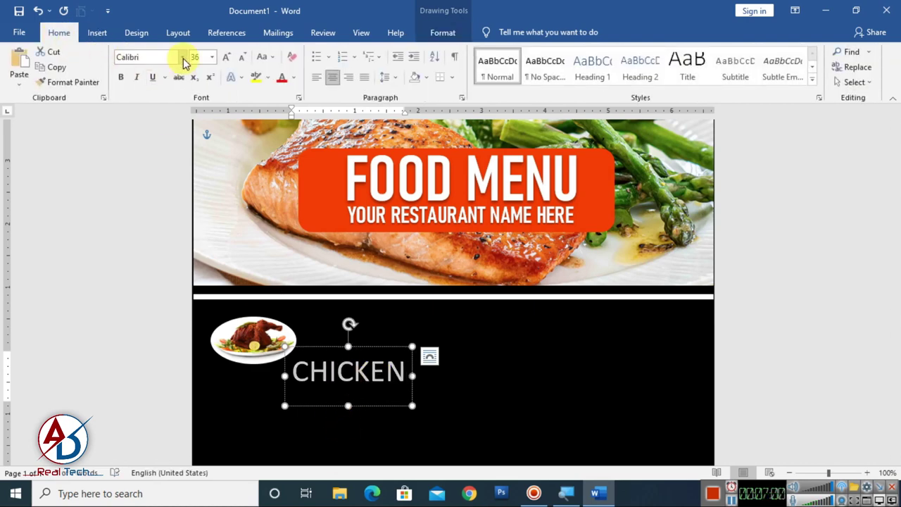
pyautogui.click(183, 57)
pyautogui.click(176, 178)
pyautogui.click(243, 58)
pyautogui.click(243, 58)
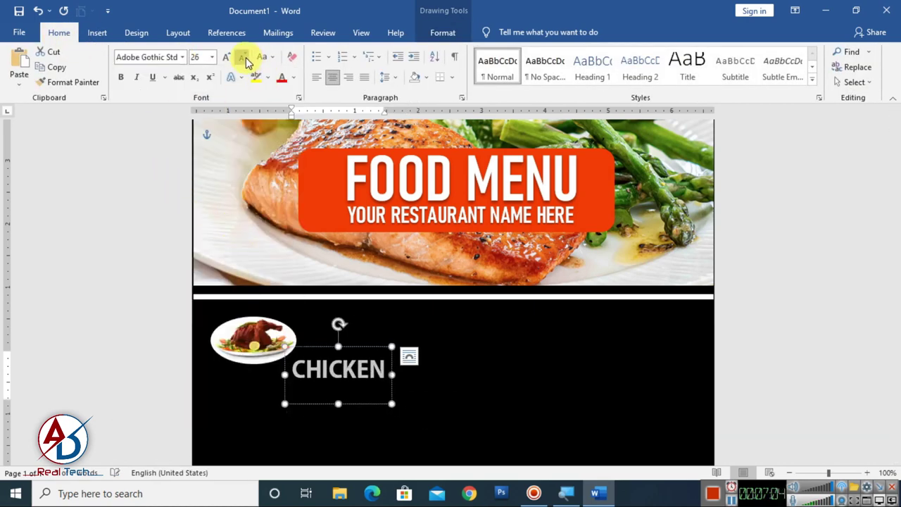
pyautogui.click(243, 58)
pyautogui.moveTo(338, 402); pyautogui.dragTo(332, 386)
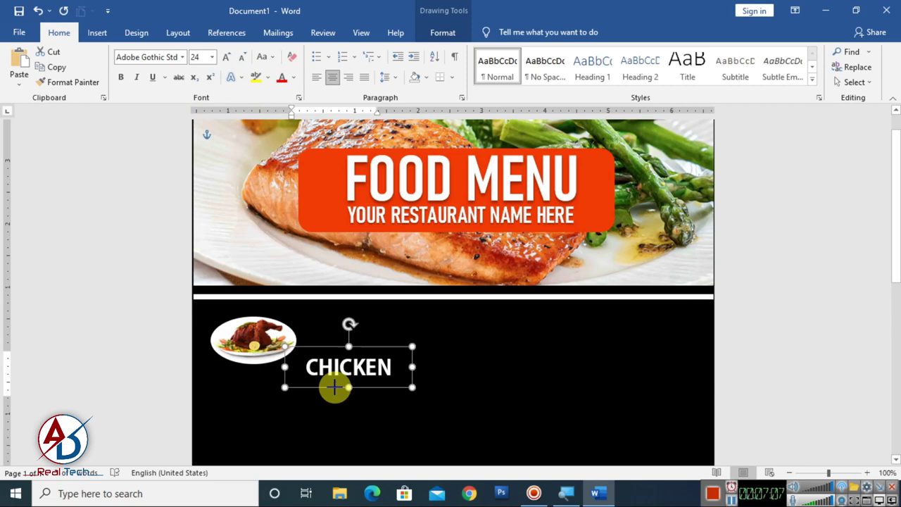
pyautogui.moveTo(365, 337); pyautogui.dragTo(361, 311)
pyautogui.click(357, 329)
pyautogui.scroll(-3, 357, 329)
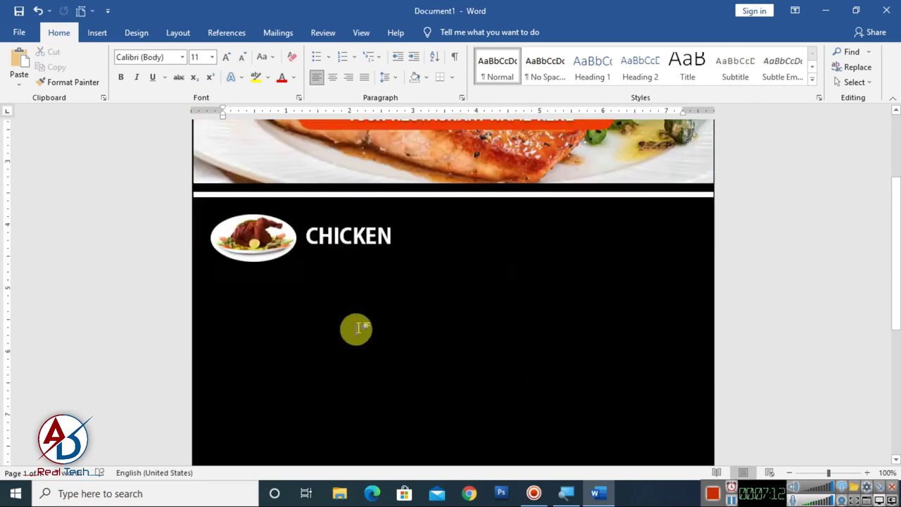
pyautogui.scroll(-2, 357, 329)
pyautogui.click(96, 33)
pyautogui.click(174, 52)
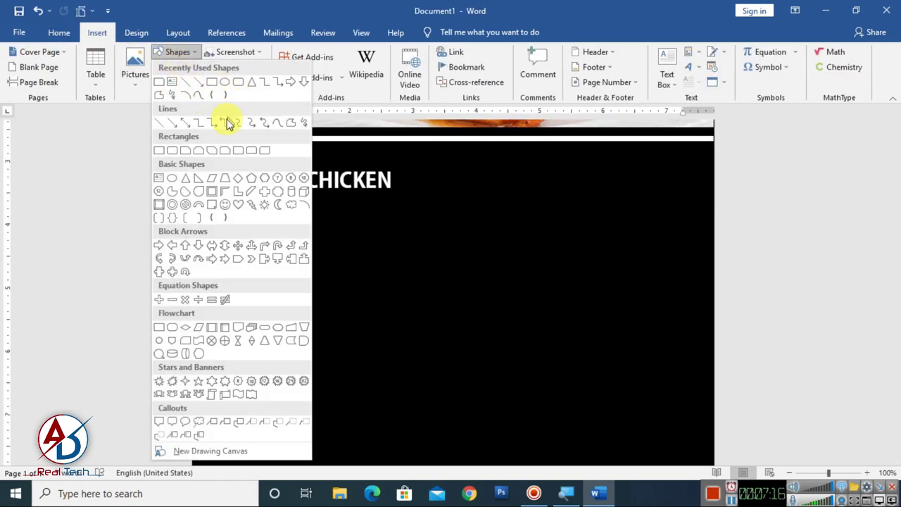
# Draw a rounded rectangle with rounder corners, laid horizontally beside the chicken image
pyautogui.click(239, 150)
pyautogui.moveTo(348, 220); pyautogui.dragTo(403, 365)
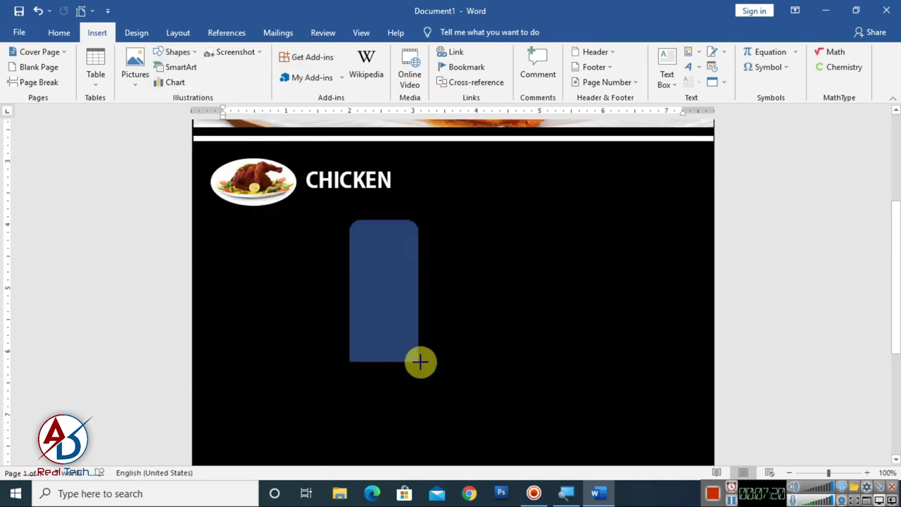
pyautogui.moveTo(397, 221)
pyautogui.mouseDown()
pyautogui.moveTo(402, 302)
pyautogui.moveTo(388, 288)
pyautogui.mouseUp()
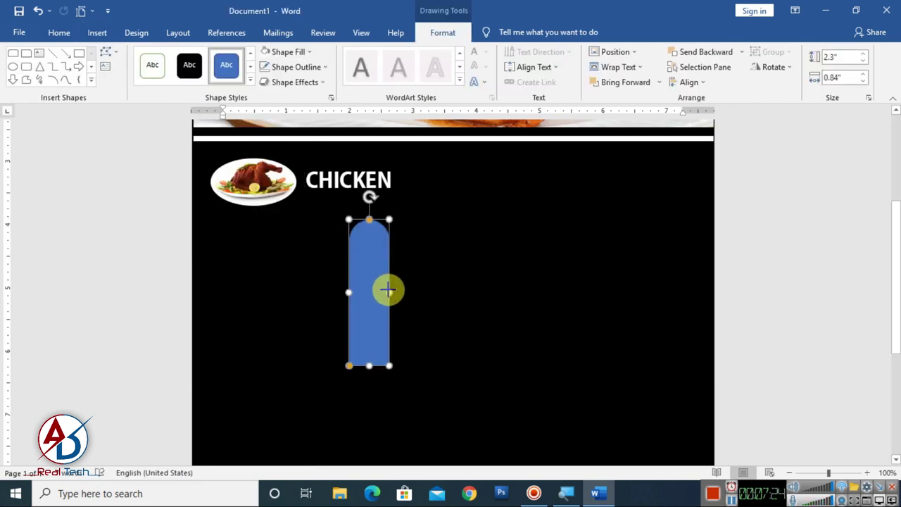
pyautogui.moveTo(367, 197)
pyautogui.mouseDown()
pyautogui.moveTo(443, 257)
pyautogui.moveTo(459, 301)
pyautogui.mouseUp()
pyautogui.moveTo(392, 292)
pyautogui.mouseDown()
pyautogui.moveTo(386, 180)
pyautogui.moveTo(365, 188)
pyautogui.mouseUp()
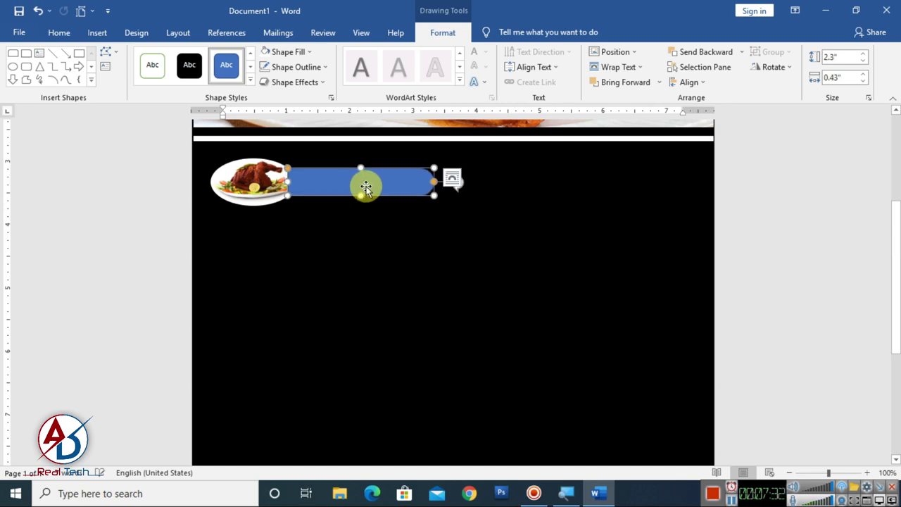
# Fill the rounded bar orange
pyautogui.click(267, 53)
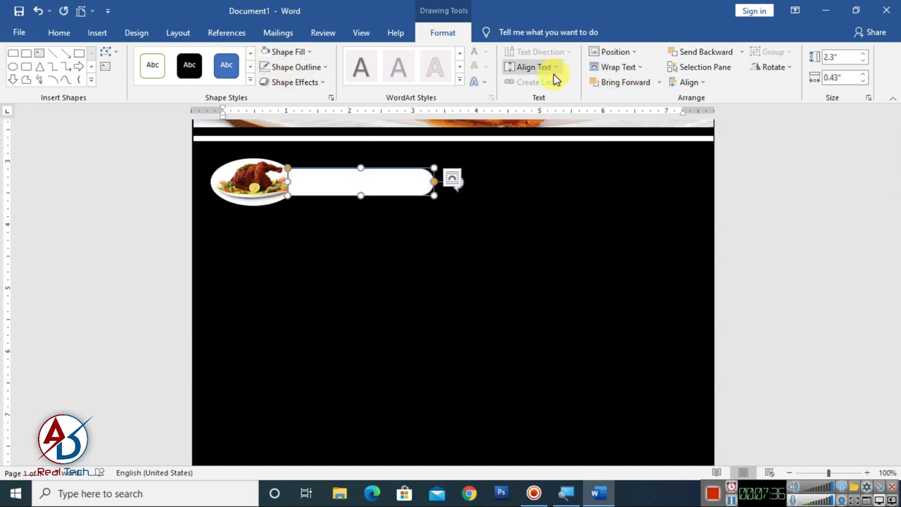
pyautogui.click(285, 51)
pyautogui.click(267, 177)
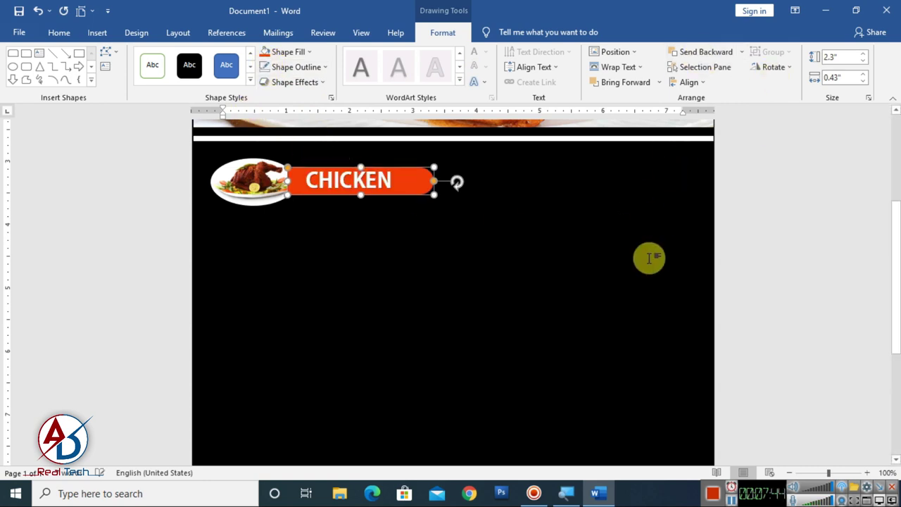
pyautogui.click(866, 346)
pyautogui.keyDown('ctrl'); pyautogui.scroll(-4, 499, 368); pyautogui.keyUp('ctrl')
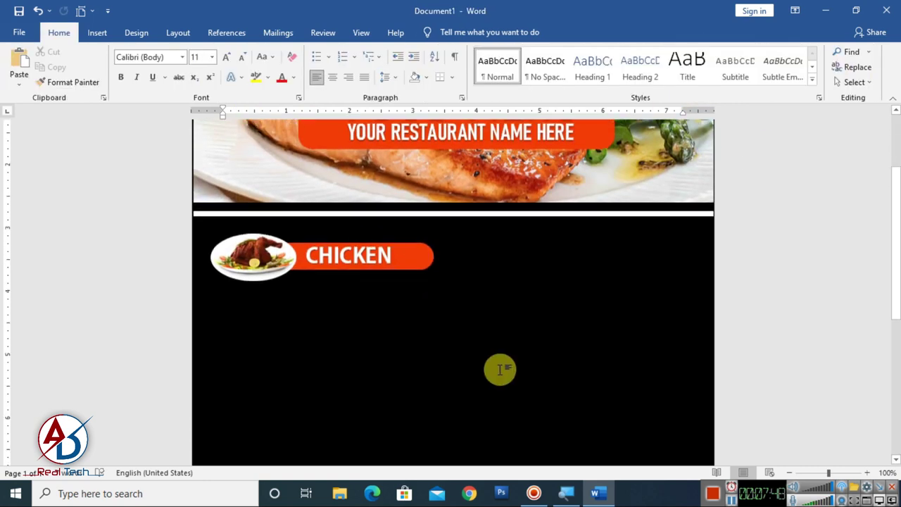
pyautogui.keyDown('ctrl'); pyautogui.scroll(-4, 479, 348); pyautogui.keyUp('ctrl')
pyautogui.keyDown('ctrl'); pyautogui.scroll(9, 427, 395); pyautogui.keyUp('ctrl')
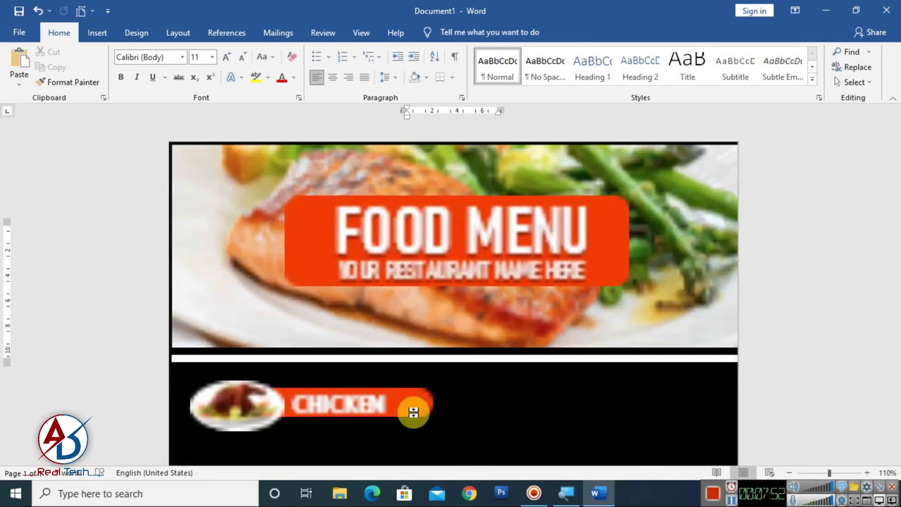
pyautogui.keyDown('ctrl'); pyautogui.scroll(2, 493, 405); pyautogui.keyUp('ctrl')
pyautogui.keyDown('ctrl'); pyautogui.scroll(1, 469, 400); pyautogui.keyUp('ctrl')
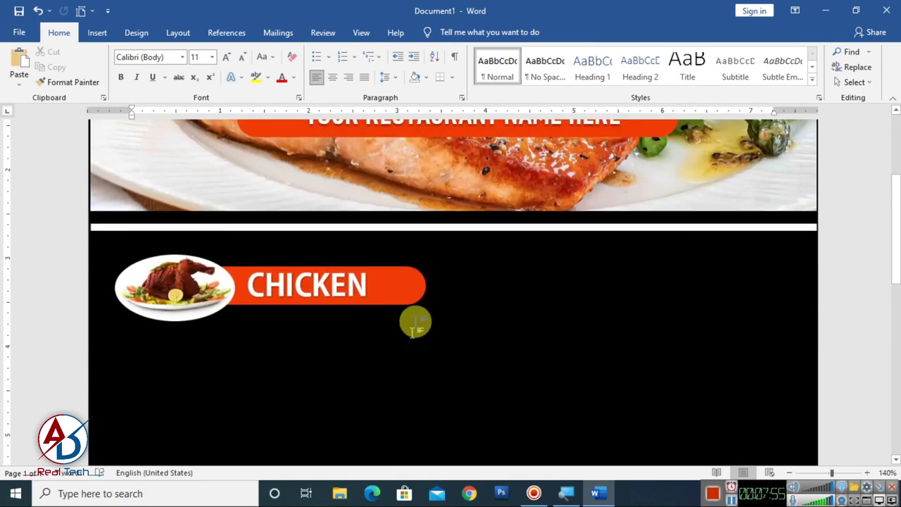
# Shorten the orange banner's right end and nudge the CHICKEN label slightly left
pyautogui.click(417, 288)
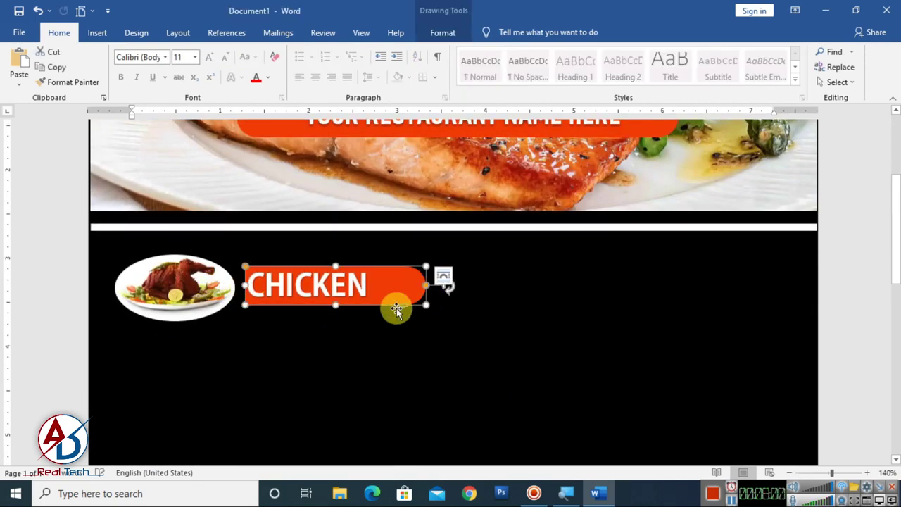
pyautogui.moveTo(396, 305)
pyautogui.mouseDown()
pyautogui.moveTo(375, 292)
pyautogui.moveTo(383, 305)
pyautogui.mouseUp()
pyautogui.click(336, 258)
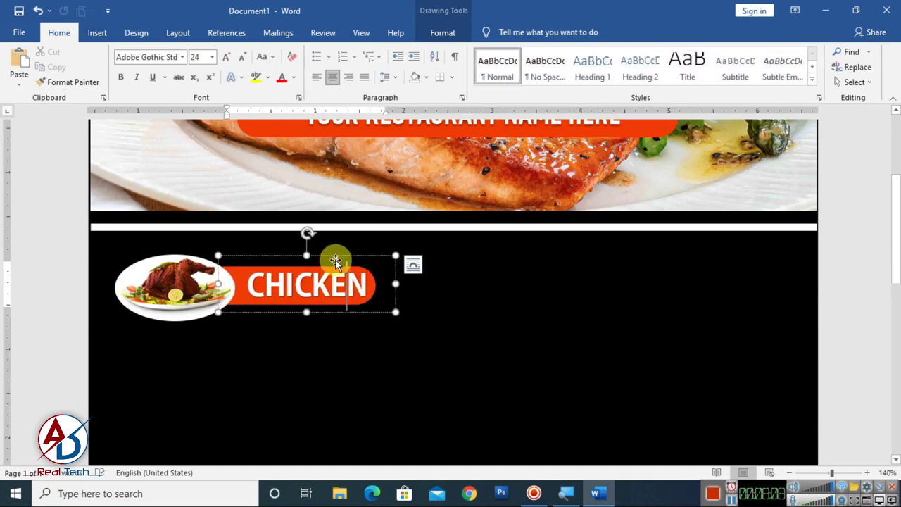
pyautogui.press('Left')
pyautogui.press('Left')
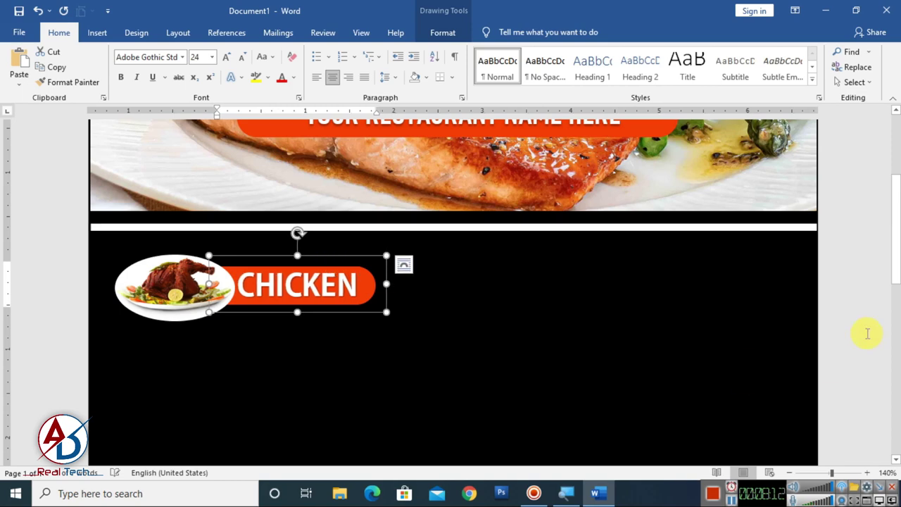
pyautogui.click(866, 332)
pyautogui.keyDown('ctrl'); pyautogui.scroll(-9, 646, 352); pyautogui.keyUp('ctrl')
pyautogui.keyDown('ctrl'); pyautogui.scroll(-1, 638, 358); pyautogui.keyUp('ctrl')
pyautogui.keyDown('ctrl'); pyautogui.scroll(5, 633, 358); pyautogui.keyUp('ctrl')
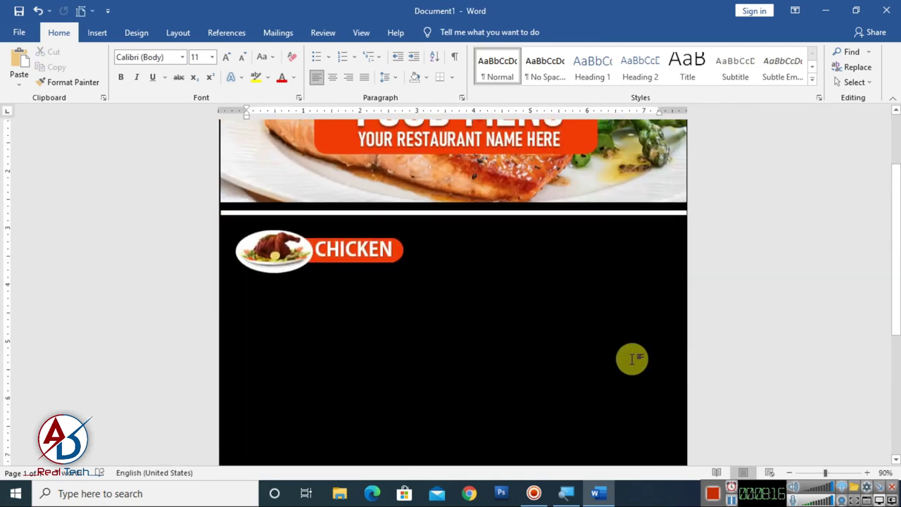
pyautogui.scroll(-2, 418, 305)
pyautogui.scroll(1, 374, 264)
pyautogui.click(97, 32)
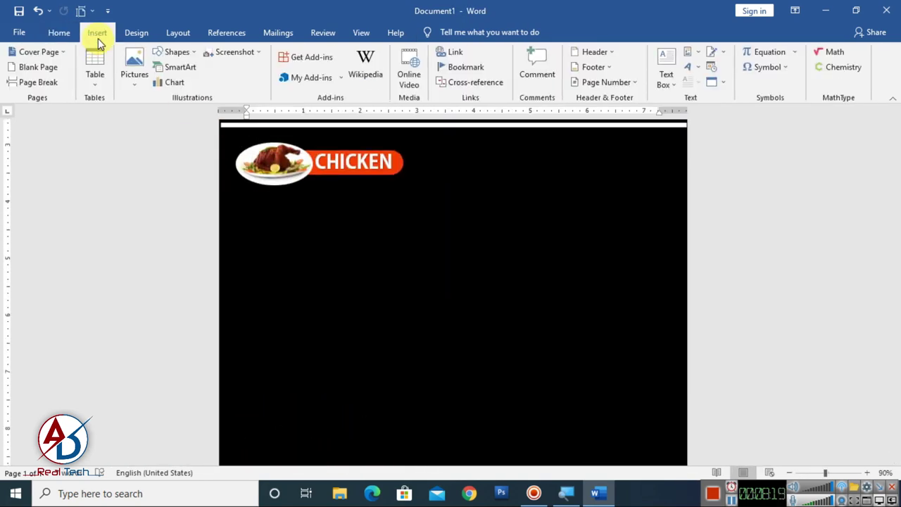
# Draw a text box below the CHICKEN banner
pyautogui.click(178, 51)
pyautogui.click(170, 87)
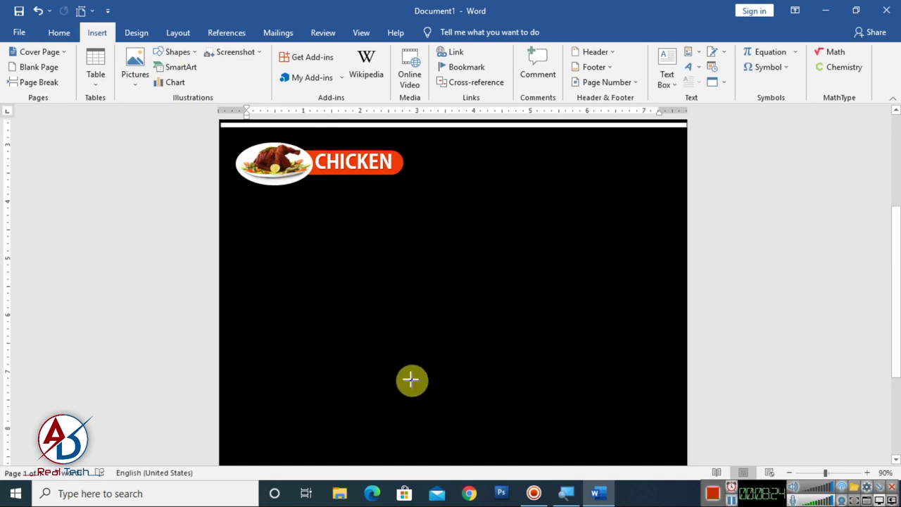
pyautogui.moveTo(243, 203); pyautogui.dragTo(433, 445)
pyautogui.scroll(-3, 395, 302)
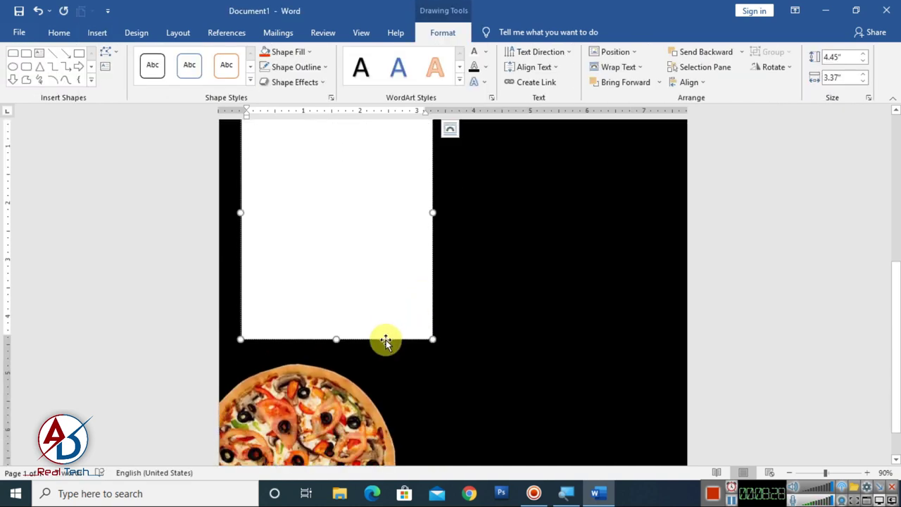
pyautogui.moveTo(386, 341); pyautogui.dragTo(374, 338)
pyautogui.scroll(2, 447, 346)
pyautogui.scroll(-1, 501, 414)
pyautogui.click(341, 264)
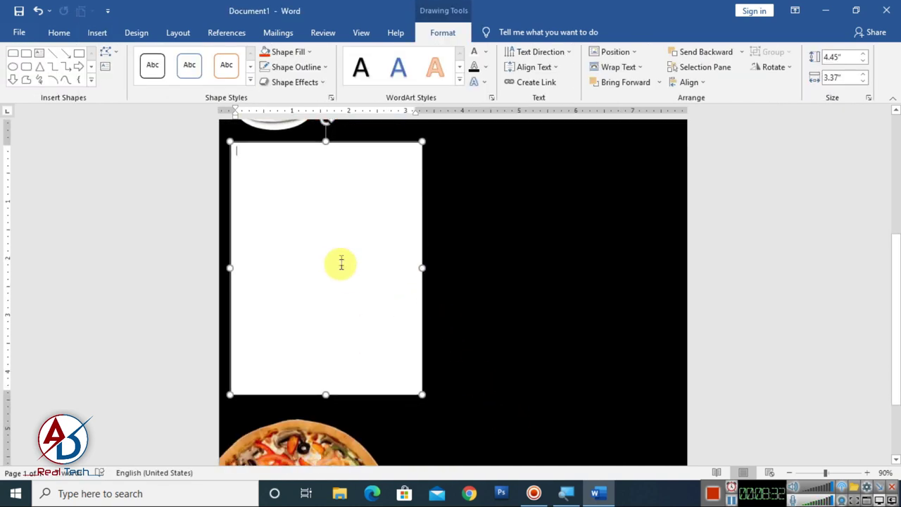
# Copy the chicken dishes and prices from the Menu Item document
pyautogui.click(597, 493)
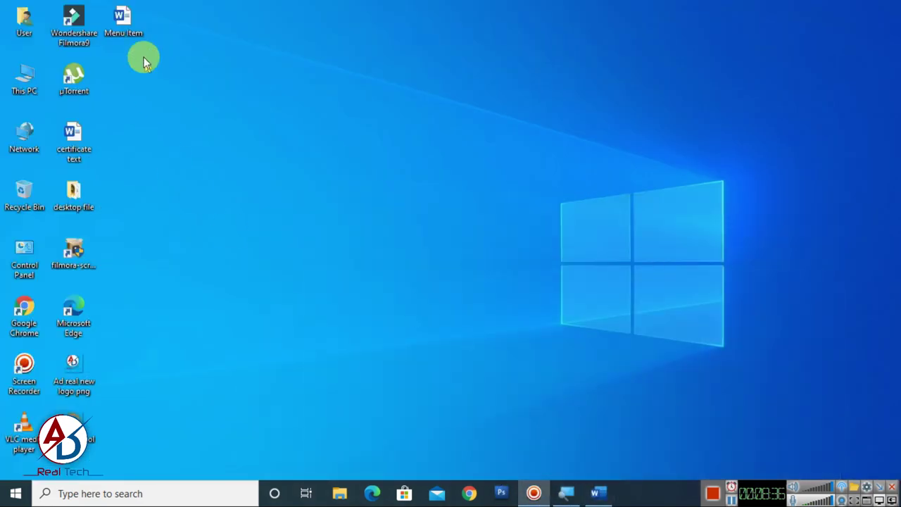
pyautogui.doubleClick(124, 22)
pyautogui.moveTo(269, 178); pyautogui.dragTo(446, 302)
pyautogui.hotkey('ctrl', 'c')
pyautogui.hotkey('alt', 'Tab')
# Paste the chicken list into the text box, shrink the box to fit, and move it near the banner
pyautogui.hotkey('ctrl', 'v')
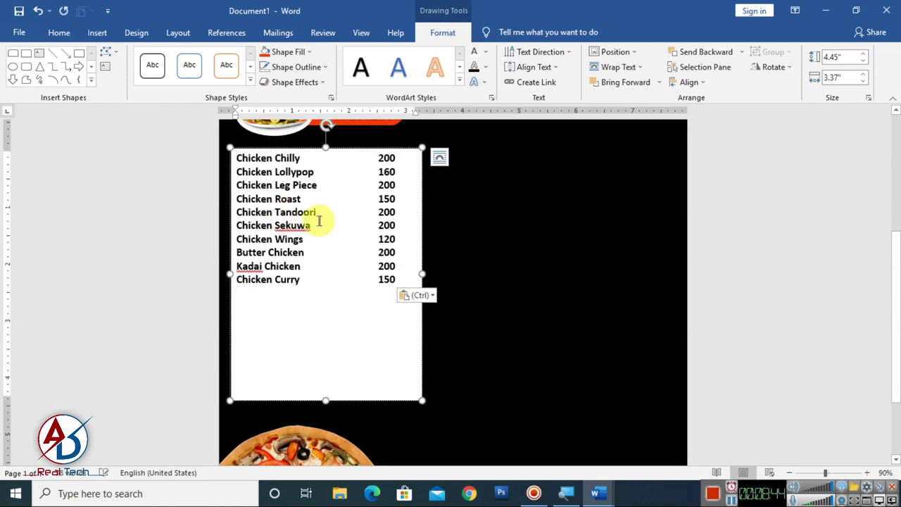
pyautogui.keyDown('ctrl'); pyautogui.scroll(3, 319, 221); pyautogui.keyUp('ctrl')
pyautogui.moveTo(281, 439); pyautogui.dragTo(281, 294)
pyautogui.scroll(3, 284, 291)
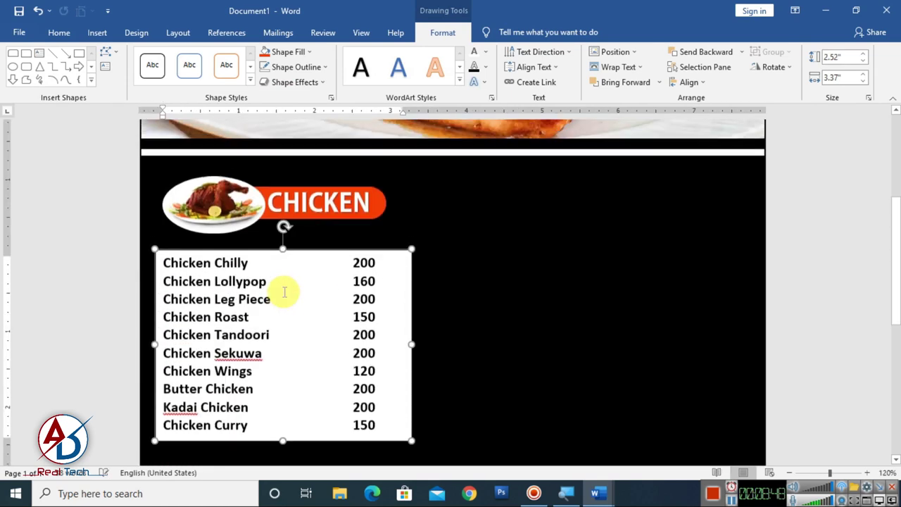
pyautogui.moveTo(305, 252); pyautogui.dragTo(308, 244)
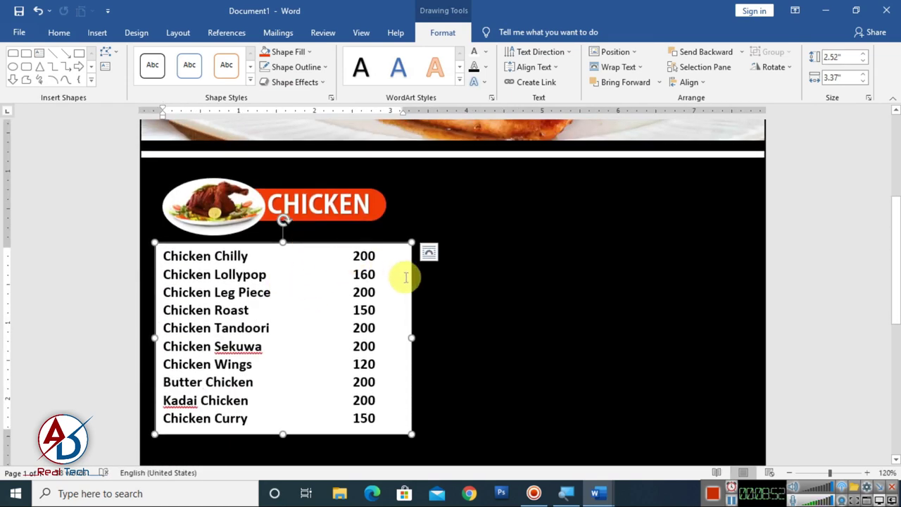
# Add a dotted leader after Chicken Chilly and append RS to the prices
pyautogui.click(353, 256)
pyautogui.press('BackSpace')
pyautogui.write('.................................')
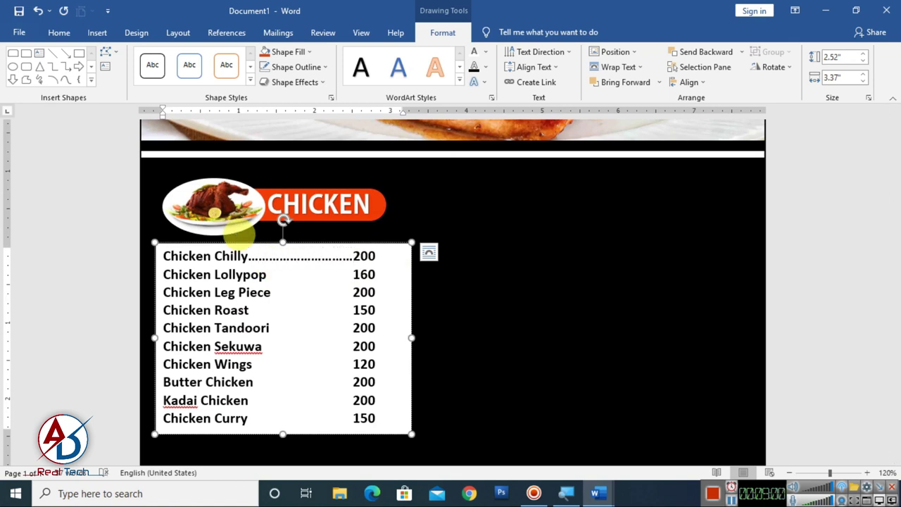
pyautogui.press('End')
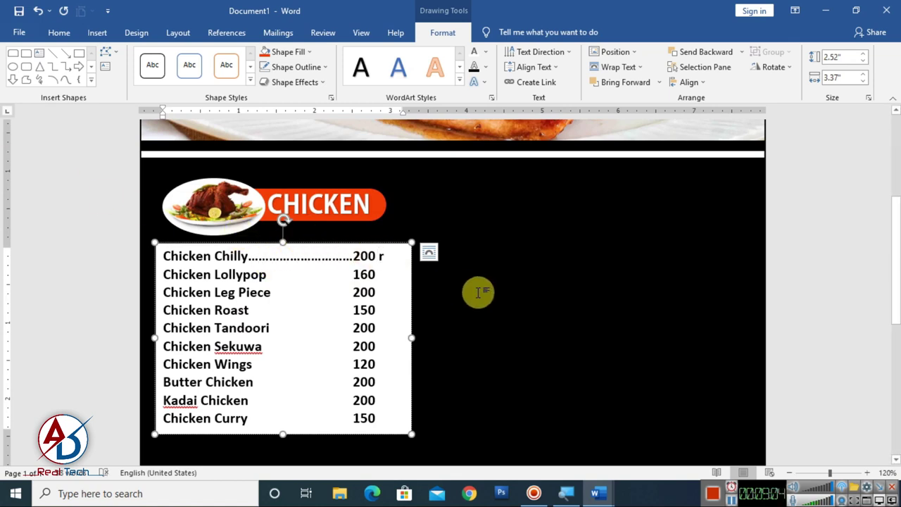
pyautogui.write('S')
pyautogui.click(392, 275)
pyautogui.write('RS')
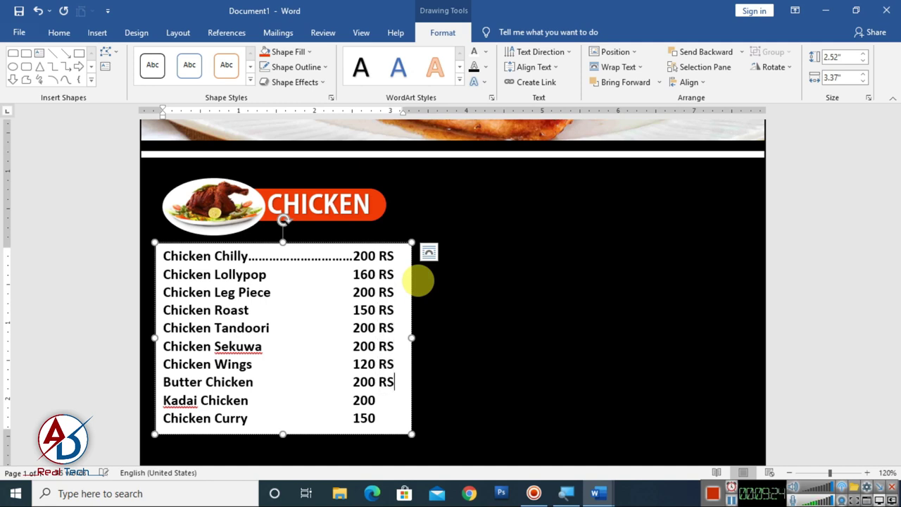
pyautogui.write('S')
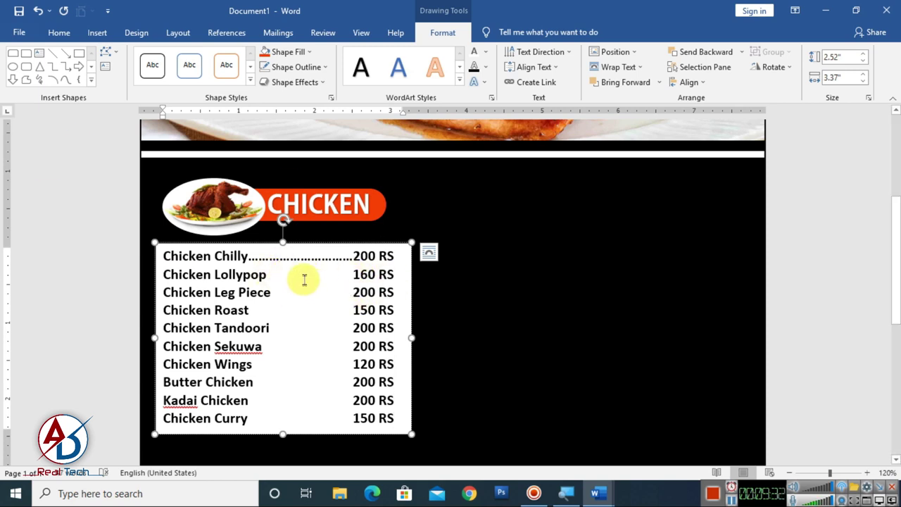
# Adjust Chicken Chilly's dots and add leaders keeping Lollypop 160 RS and Chicken Leg Piece 200 RS on their lines
pyautogui.click(353, 257)
pyautogui.press('BackSpace')
pyautogui.press('BackSpace')
pyautogui.press('BackSpace')
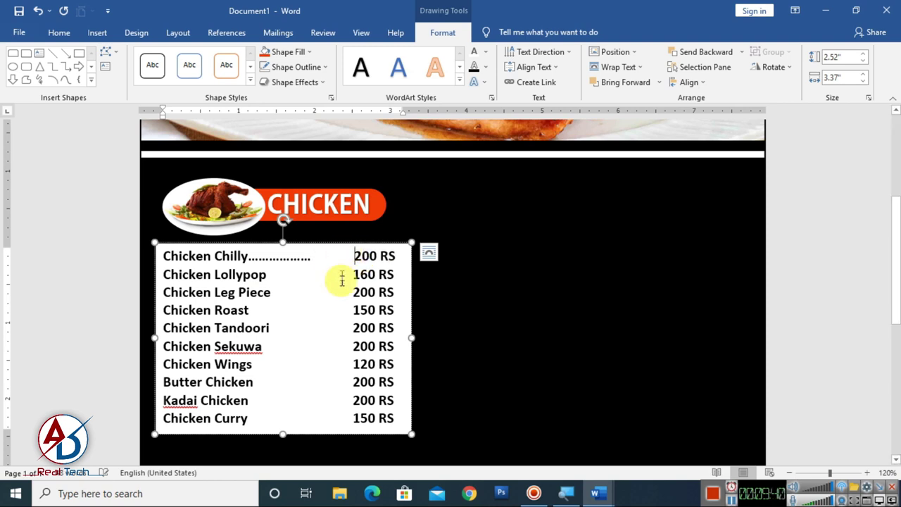
pyautogui.write('...............')
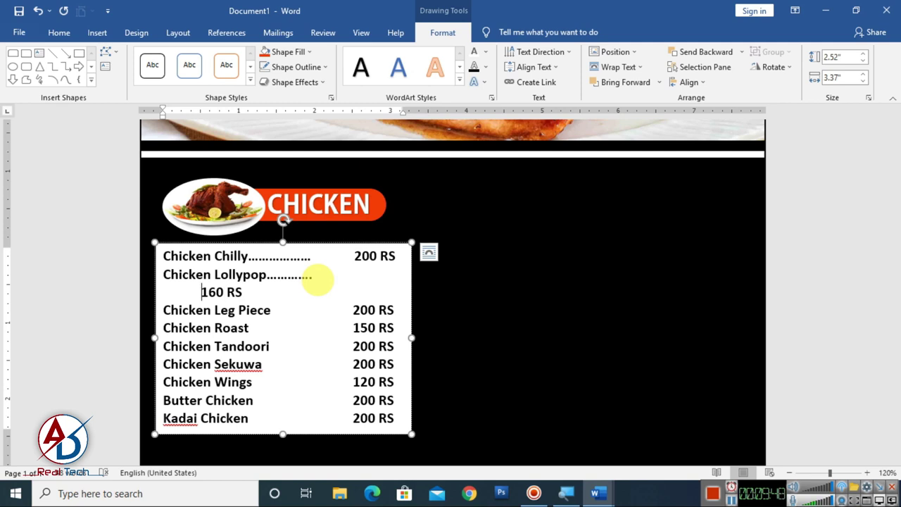
pyautogui.press('BackSpace')
pyautogui.press('BackSpace')
pyautogui.write('..............')
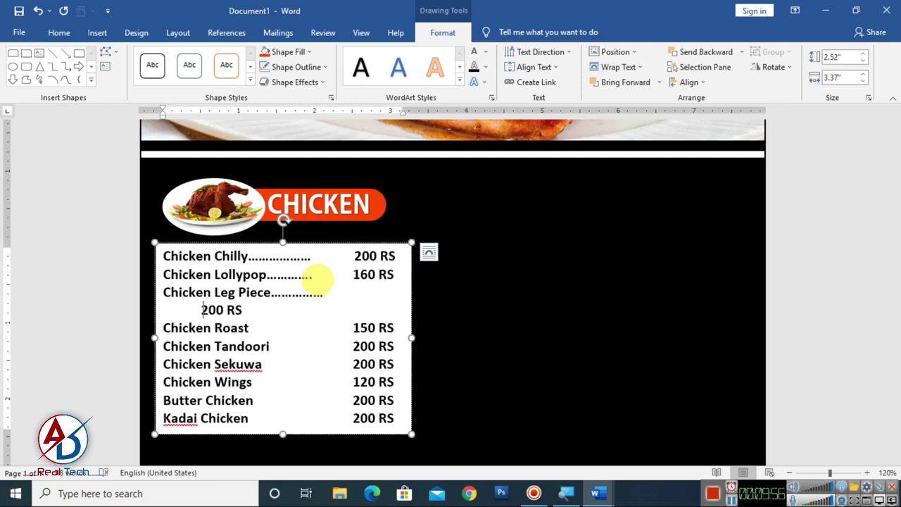
pyautogui.press('BackSpace')
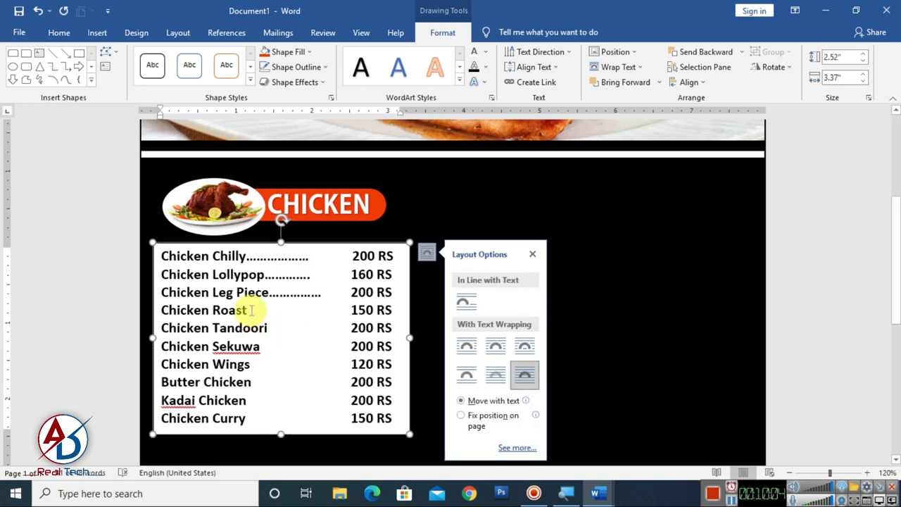
pyautogui.click(534, 256)
pyautogui.write('......')
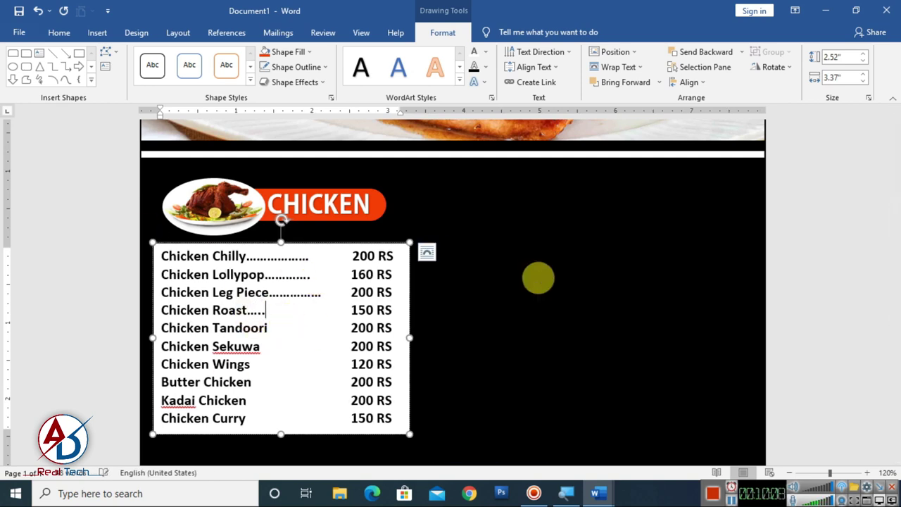
pyautogui.write('..........')
# Add dot leaders for Chicken Roast 150, Tandoori 200, Sekuwa 200, Wings 120 and Butter Chicken 200
pyautogui.click(199, 328)
pyautogui.press('Tab')
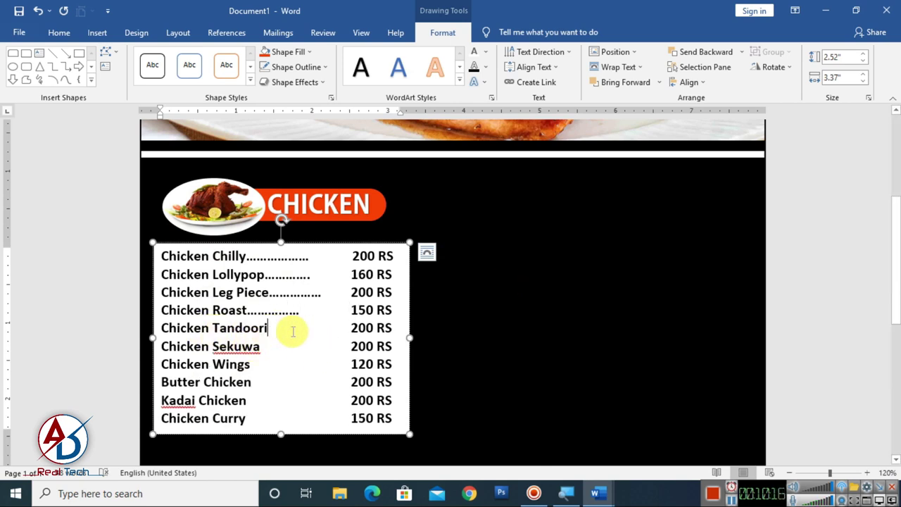
pyautogui.write('............')
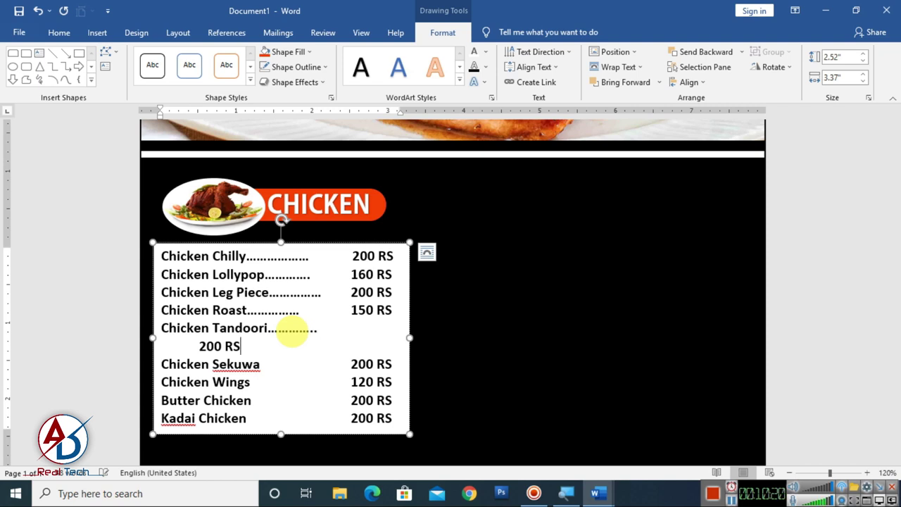
pyautogui.press('Tab')
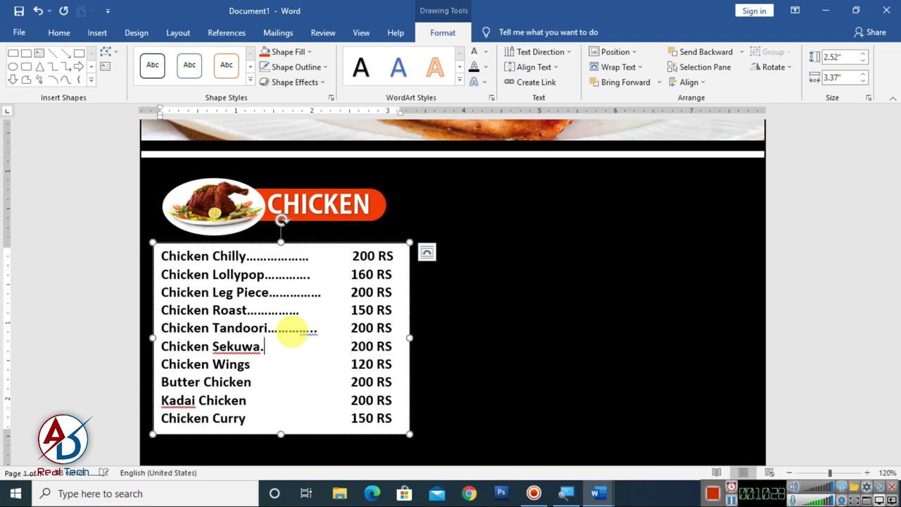
pyautogui.write('.............')
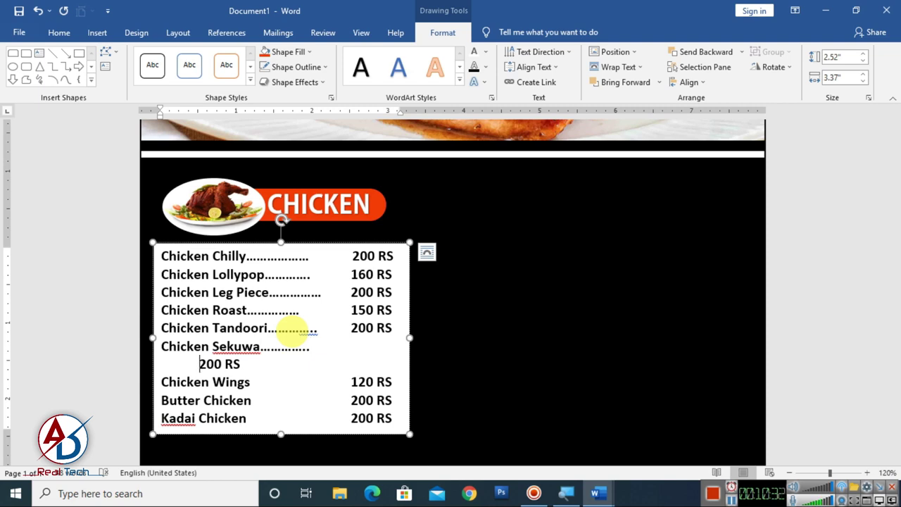
pyautogui.press('Tab')
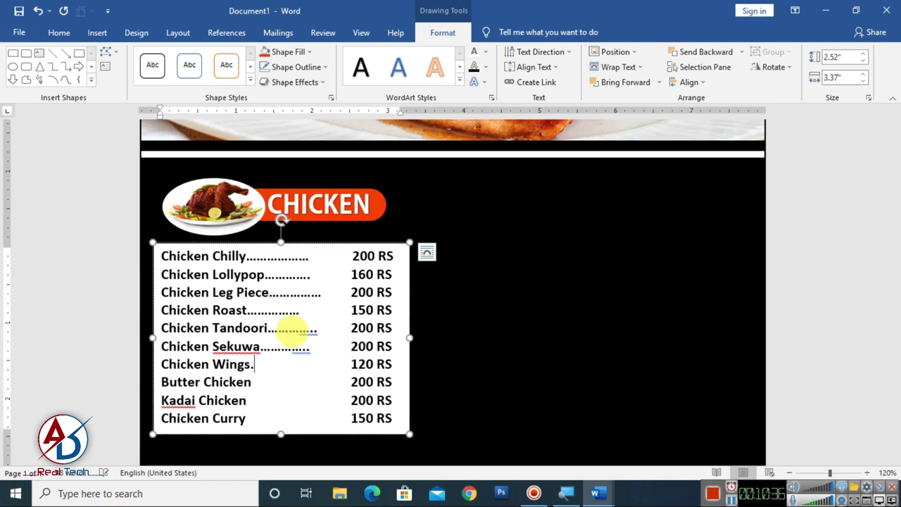
pyautogui.write('...........')
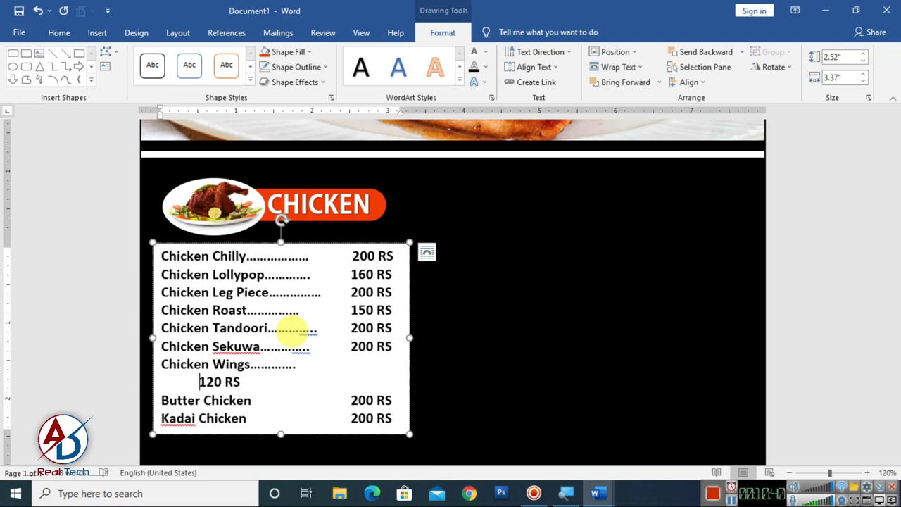
pyautogui.press('Tab')
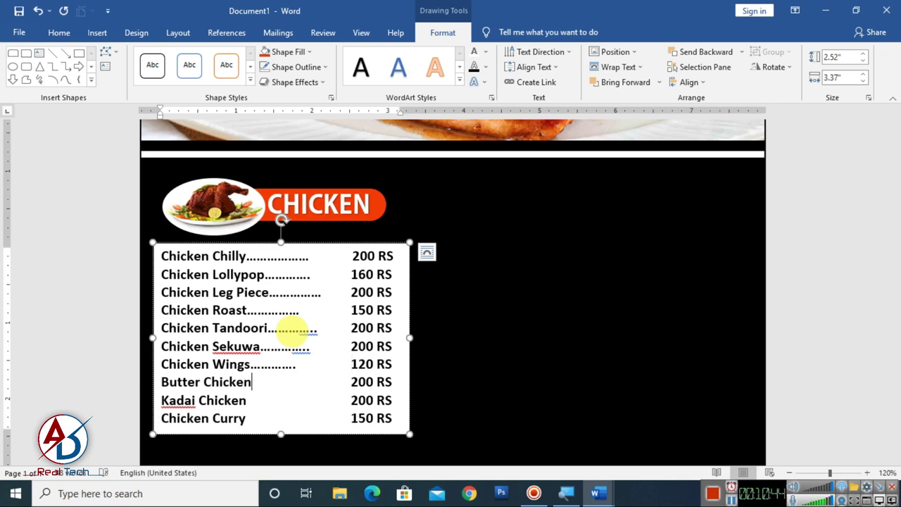
pyautogui.write('.............')
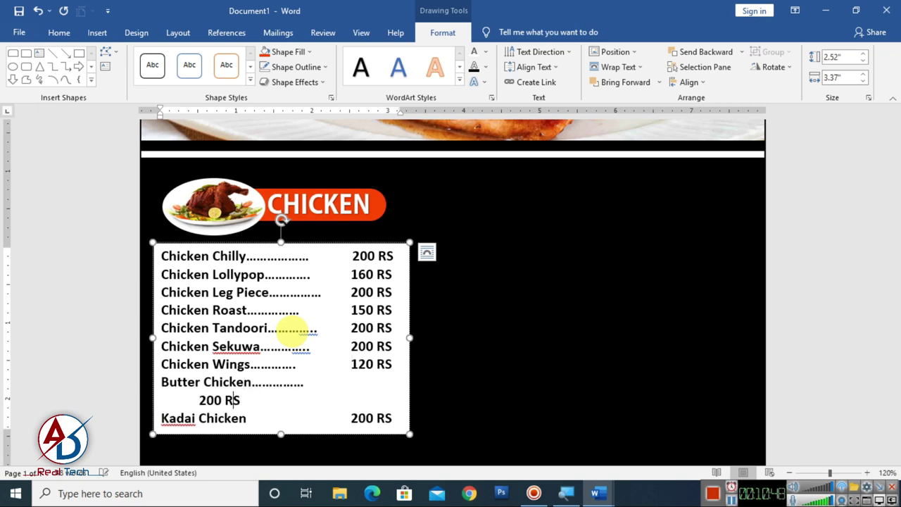
pyautogui.press('Tab')
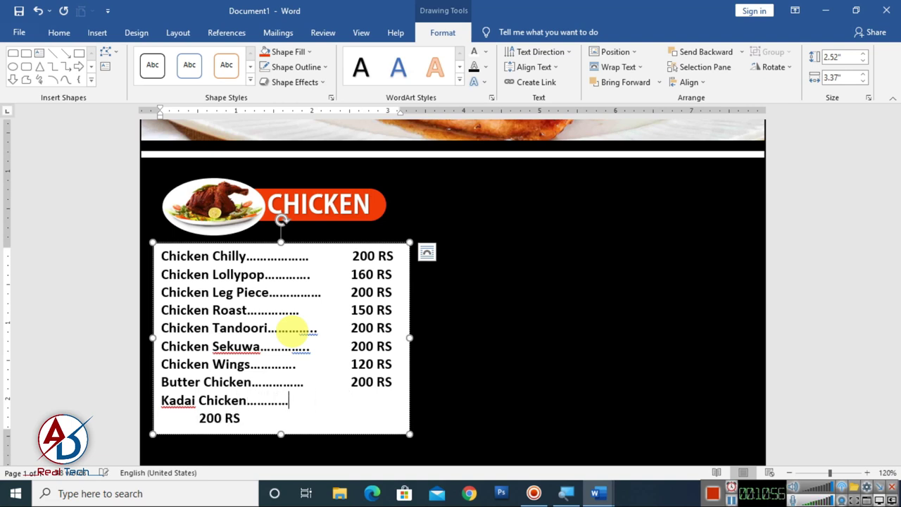
# Align Kadai Chicken's 200 RS and correct Chicken Curry's price to 150 RS
pyautogui.press('Tab')
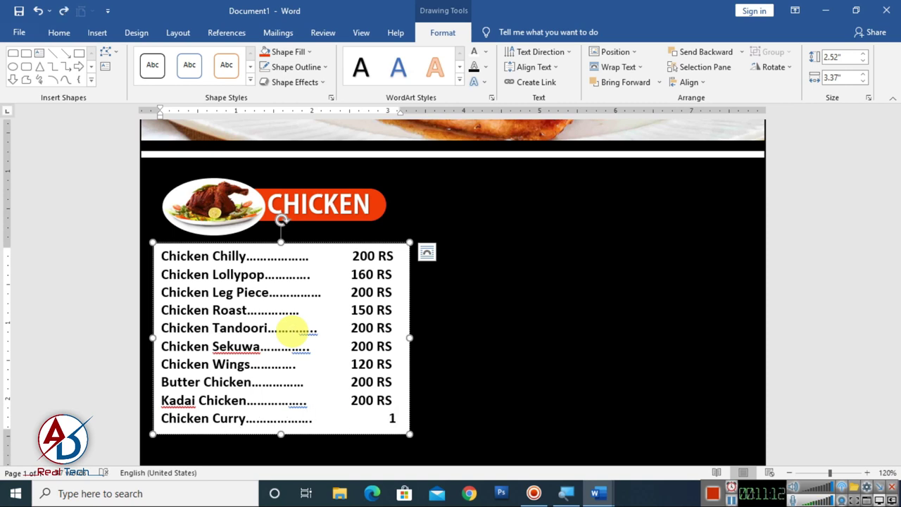
pyautogui.press('BackSpace')
pyautogui.write('50 R')
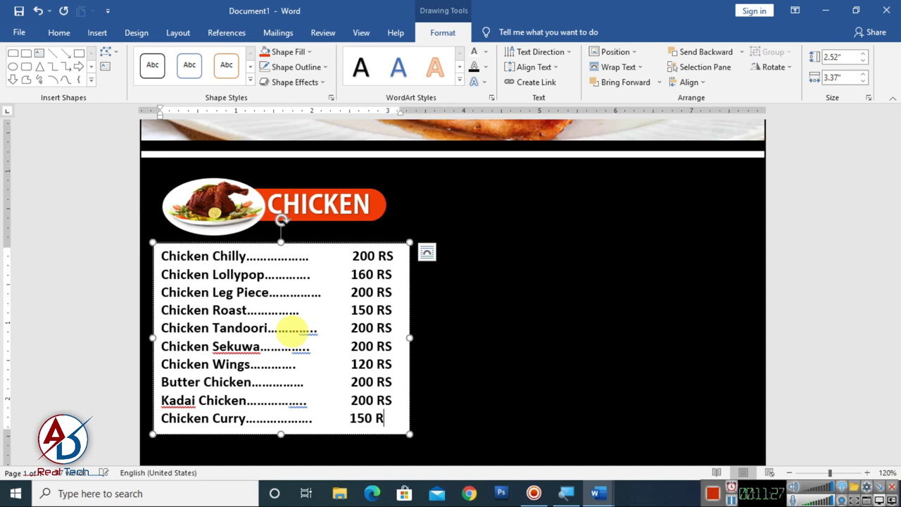
pyautogui.write('S')
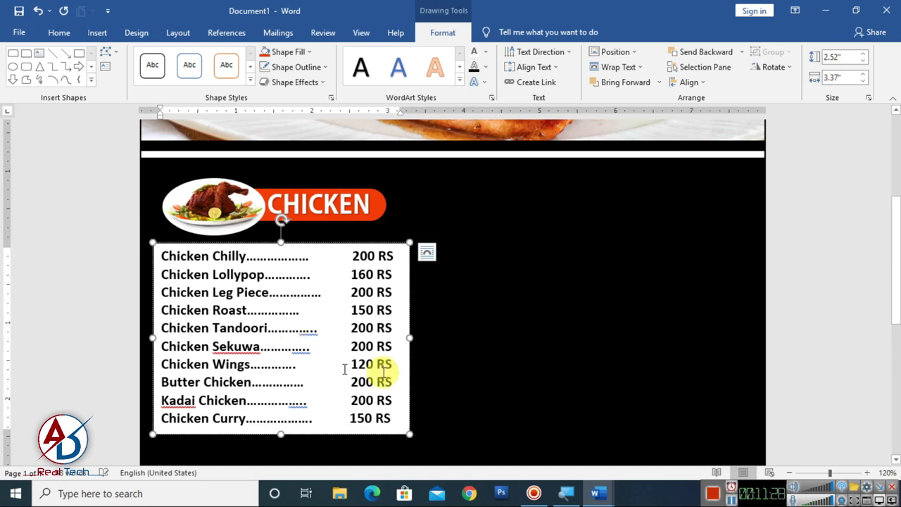
pyautogui.scroll(-5, 288, 322)
# Fill the chicken price text box with black and make its text white
pyautogui.click(444, 33)
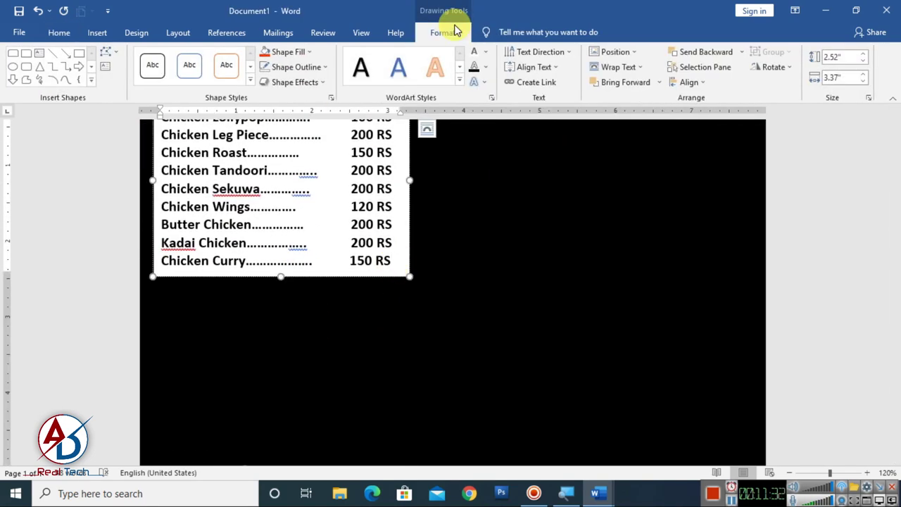
pyautogui.click(309, 67)
pyautogui.click(281, 169)
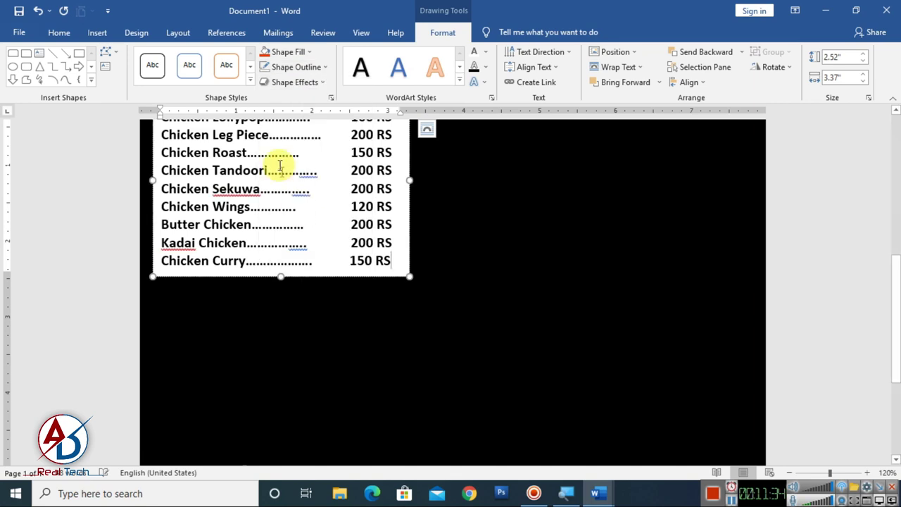
pyautogui.click(289, 54)
pyautogui.click(289, 182)
pyautogui.scroll(3, 369, 244)
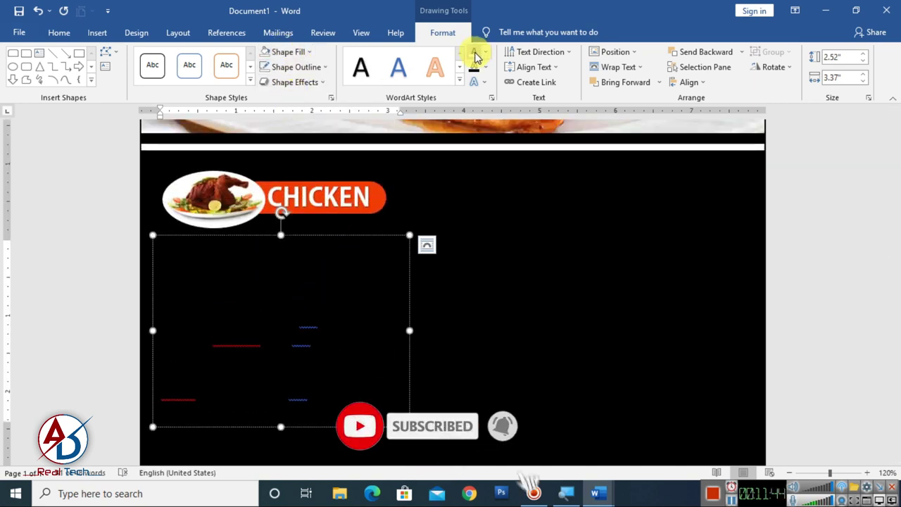
pyautogui.click(473, 53)
pyautogui.click(382, 354)
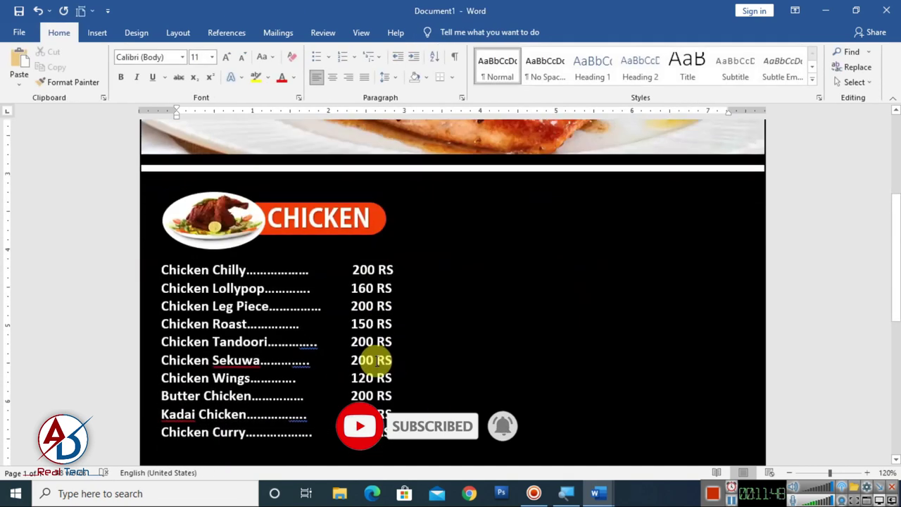
pyautogui.scroll(-7, 383, 355)
pyautogui.scroll(3, 378, 358)
pyautogui.scroll(-4, 378, 358)
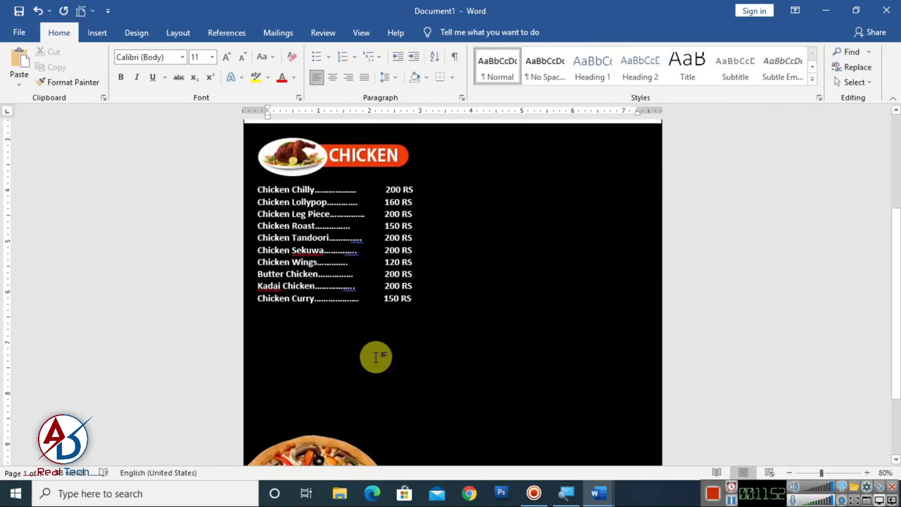
# Check the Rice section prices in the Menu Item document, then return to the flyer
pyautogui.moveTo(598, 494)
pyautogui.click(671, 445)
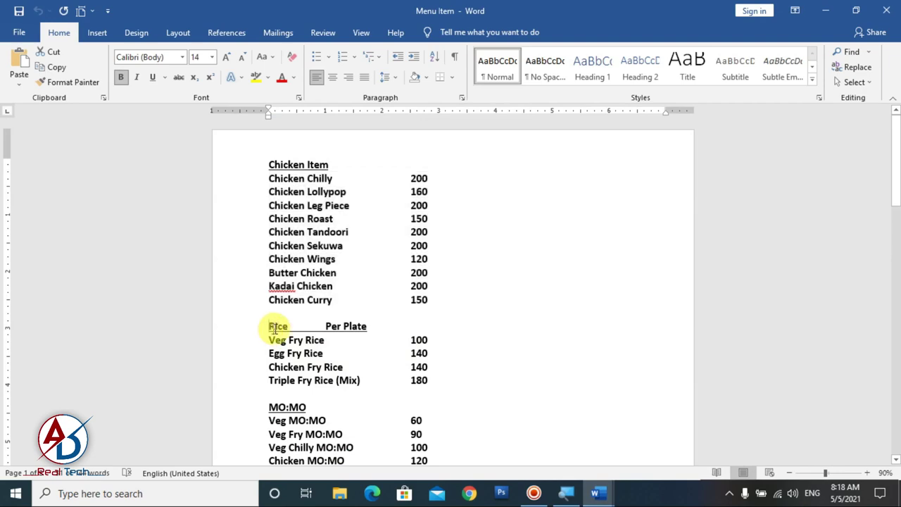
pyautogui.moveTo(271, 333); pyautogui.dragTo(370, 328)
pyautogui.click(475, 382)
pyautogui.scroll(-5, 474, 382)
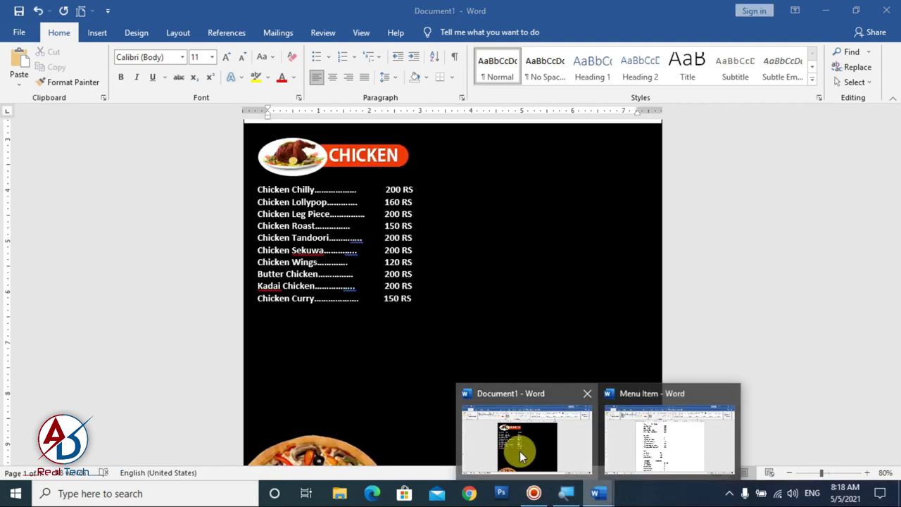
pyautogui.moveTo(597, 494)
pyautogui.click(521, 450)
pyautogui.scroll(-1, 378, 352)
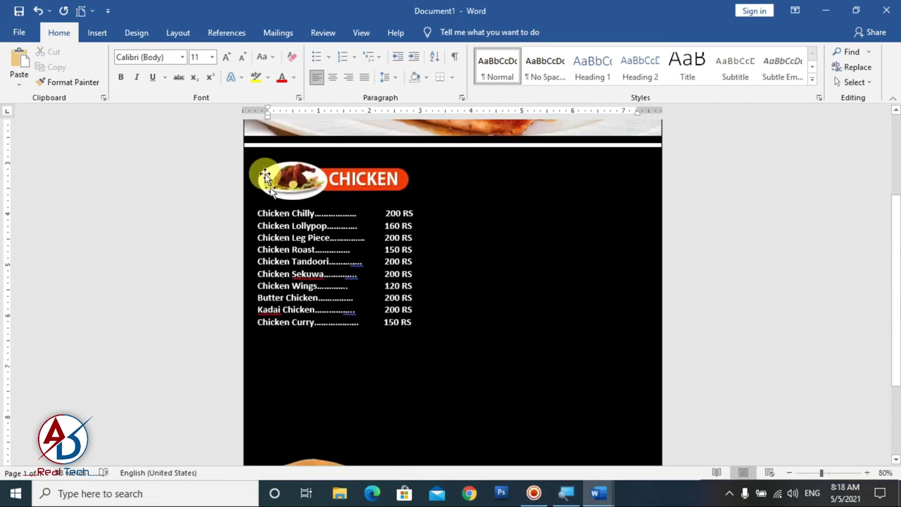
pyautogui.click(97, 32)
# Insert the Fry Rice 1 picture in front of text, shrunk and placed below the chicken list
pyautogui.click(130, 71)
pyautogui.click(168, 117)
pyautogui.click(323, 112)
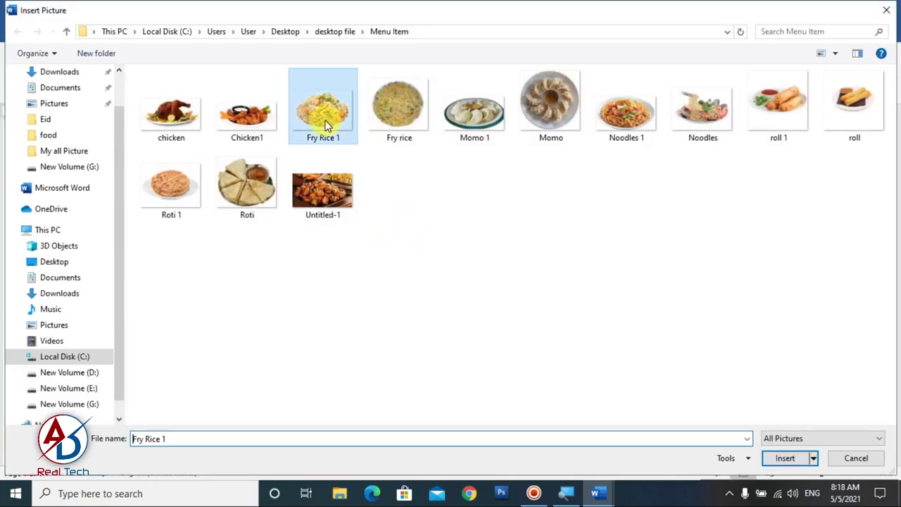
pyautogui.click(785, 458)
pyautogui.click(604, 67)
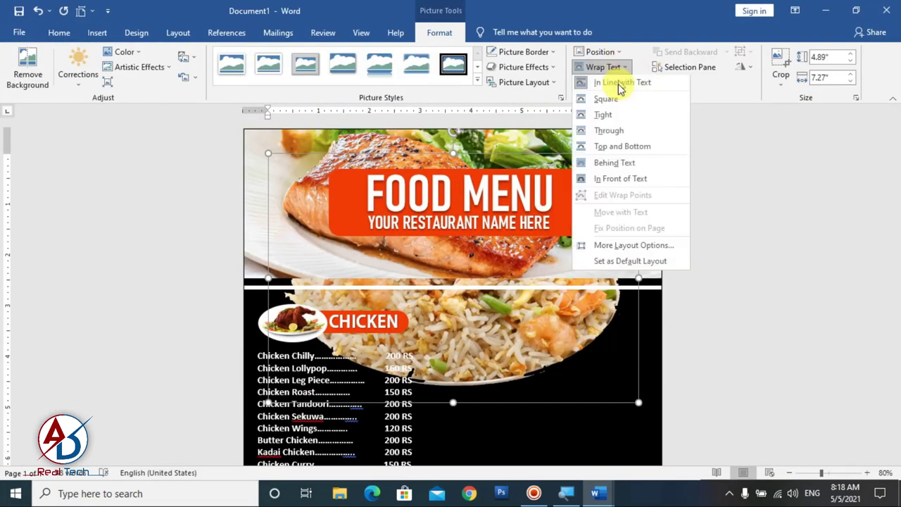
pyautogui.click(614, 176)
pyautogui.moveTo(639, 153); pyautogui.dragTo(408, 308)
pyautogui.scroll(-5, 362, 361)
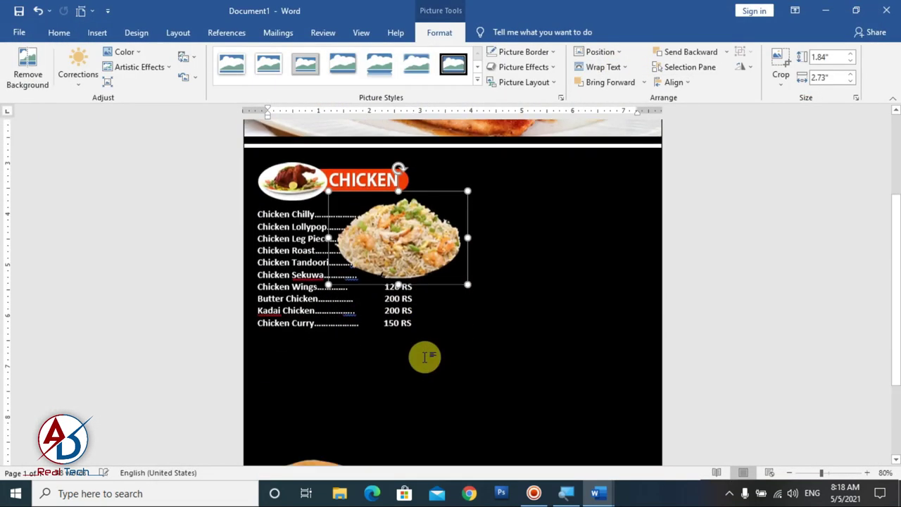
pyautogui.moveTo(423, 358); pyautogui.dragTo(342, 345)
pyautogui.moveTo(366, 316); pyautogui.dragTo(285, 308)
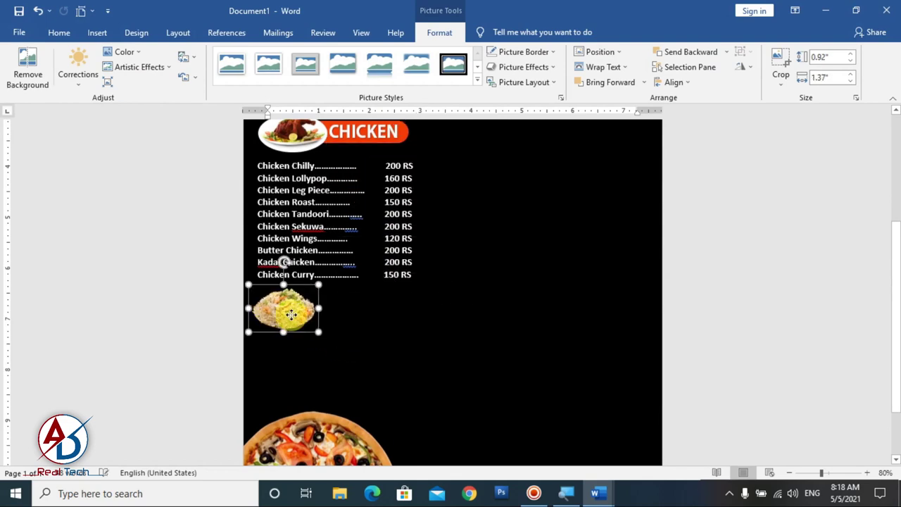
pyautogui.hotkey('ctrl', 'Home')
# Draw a white-filled oval and move it under the chicken list
pyautogui.click(97, 32)
pyautogui.click(176, 51)
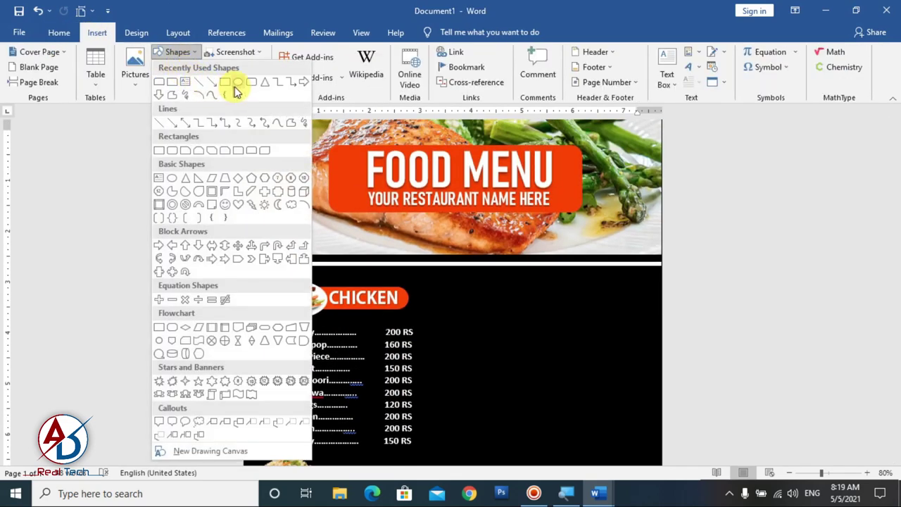
pyautogui.click(232, 90)
pyautogui.scroll(-5, 474, 309)
pyautogui.moveTo(382, 236); pyautogui.dragTo(443, 292)
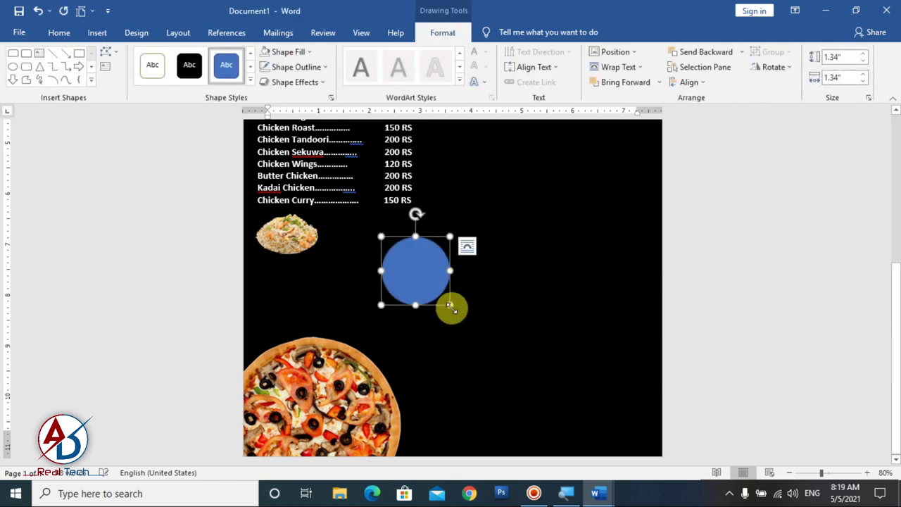
pyautogui.click(286, 52)
pyautogui.click(268, 75)
pyautogui.moveTo(414, 259); pyautogui.dragTo(285, 236)
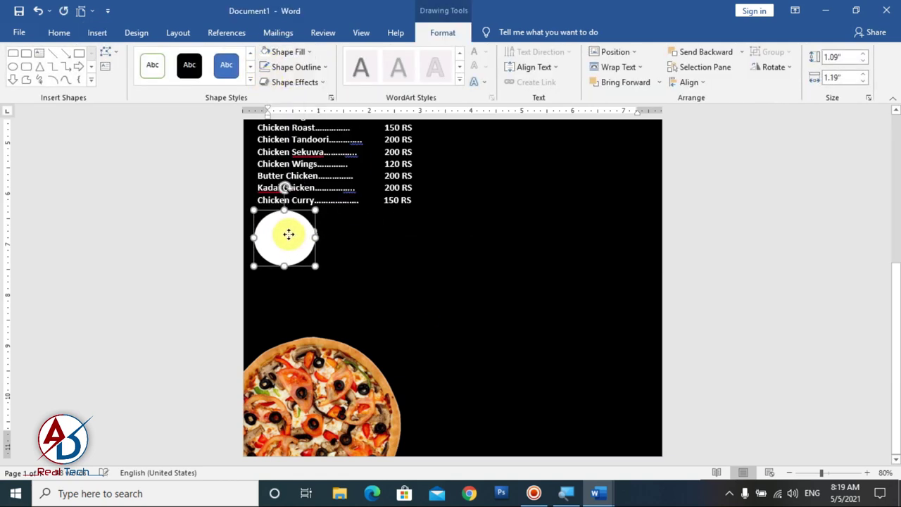
# Send the white oval behind the rice photo and reshape it shorter and wider
pyautogui.click(696, 53)
pyautogui.moveTo(282, 266); pyautogui.dragTo(283, 260)
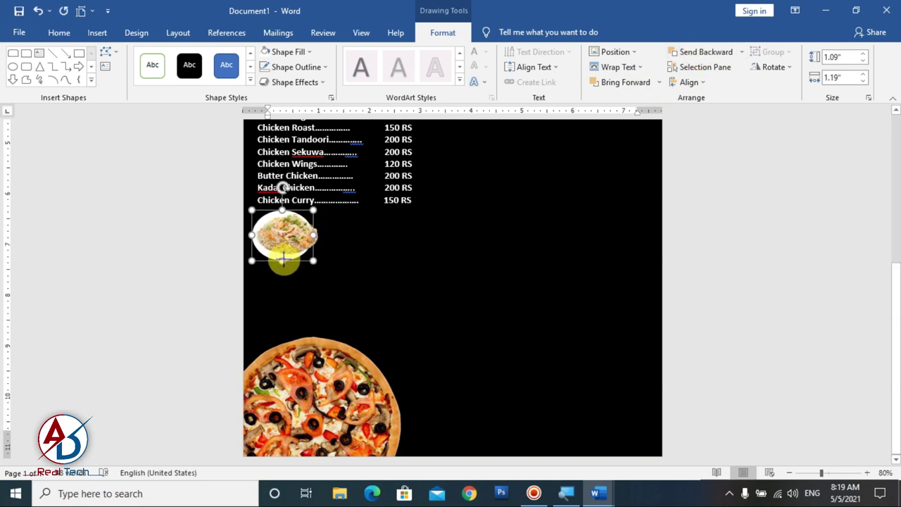
pyautogui.moveTo(314, 231); pyautogui.dragTo(322, 231)
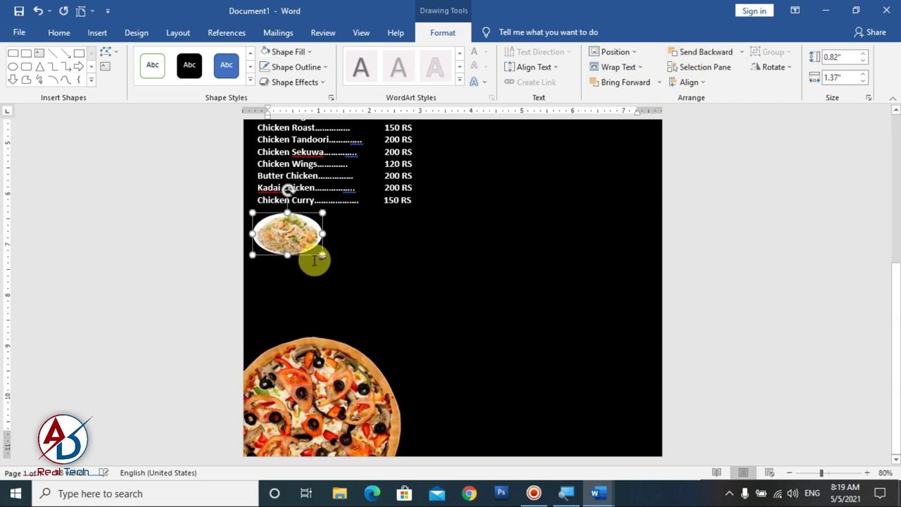
pyautogui.click(484, 353)
pyautogui.scroll(3, 485, 352)
pyautogui.scroll(-2, 448, 334)
# Copy the orange banner down beside the rice photo and send it behind the photo
pyautogui.scroll(-5, 448, 334)
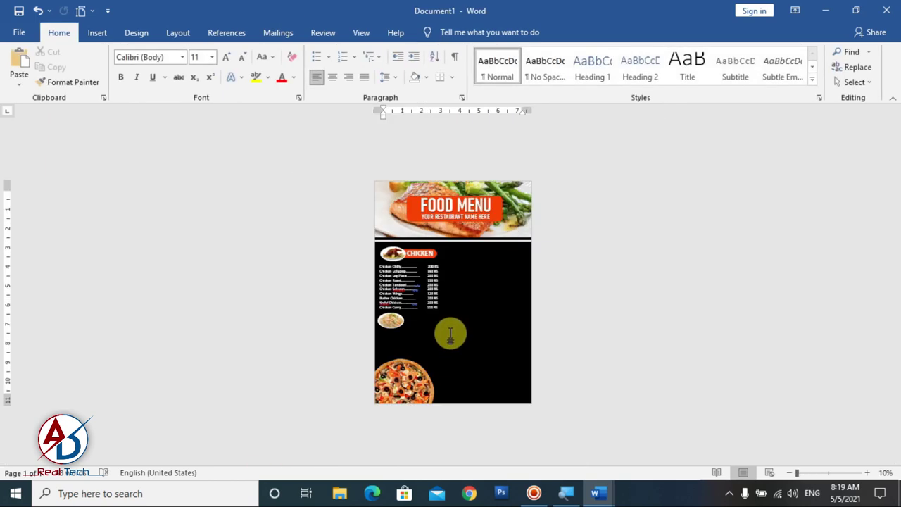
pyautogui.scroll(3, 448, 334)
pyautogui.scroll(1, 451, 333)
pyautogui.scroll(9, 450, 333)
pyautogui.click(363, 205)
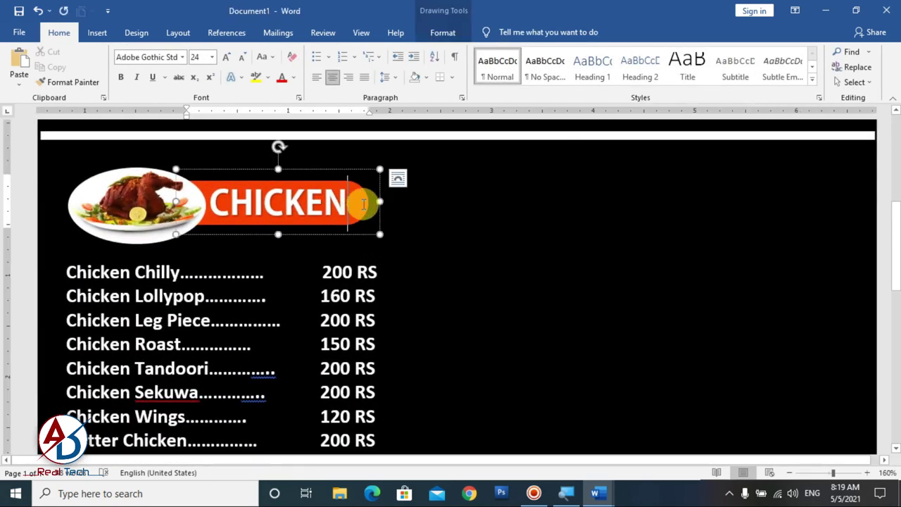
pyautogui.click(357, 172)
pyautogui.click(444, 33)
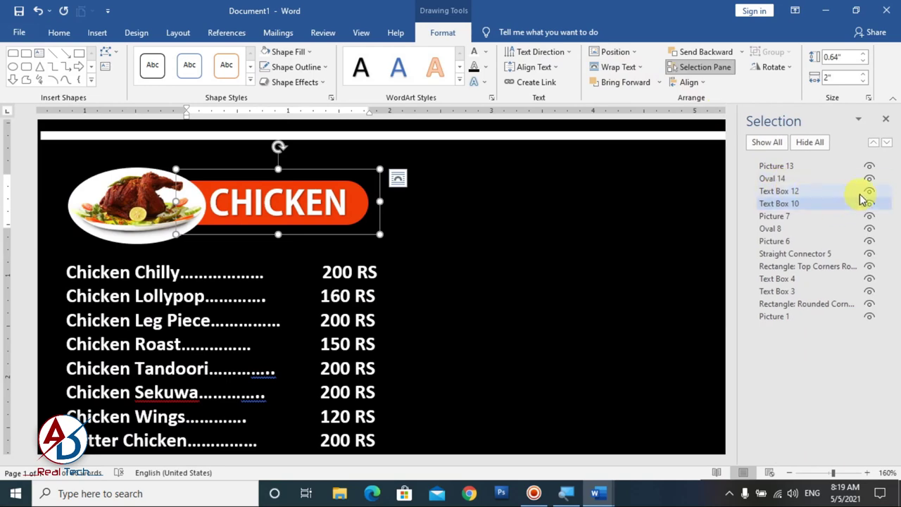
pyautogui.click(863, 202)
pyautogui.moveTo(342, 176)
pyautogui.mouseDown()
pyautogui.moveTo(283, 344)
pyautogui.moveTo(303, 411)
pyautogui.mouseUp()
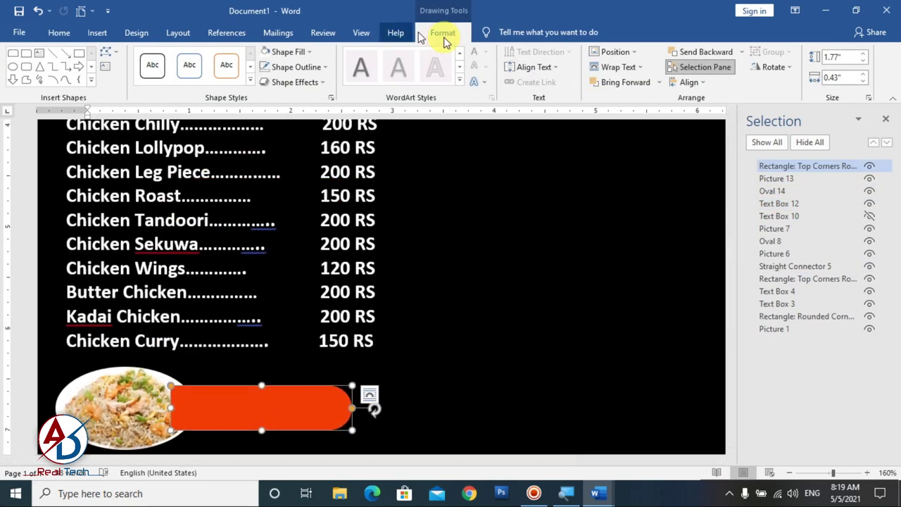
pyautogui.click(706, 55)
pyautogui.click(706, 55)
pyautogui.scroll(-1, 429, 286)
pyautogui.scroll(-3, 429, 286)
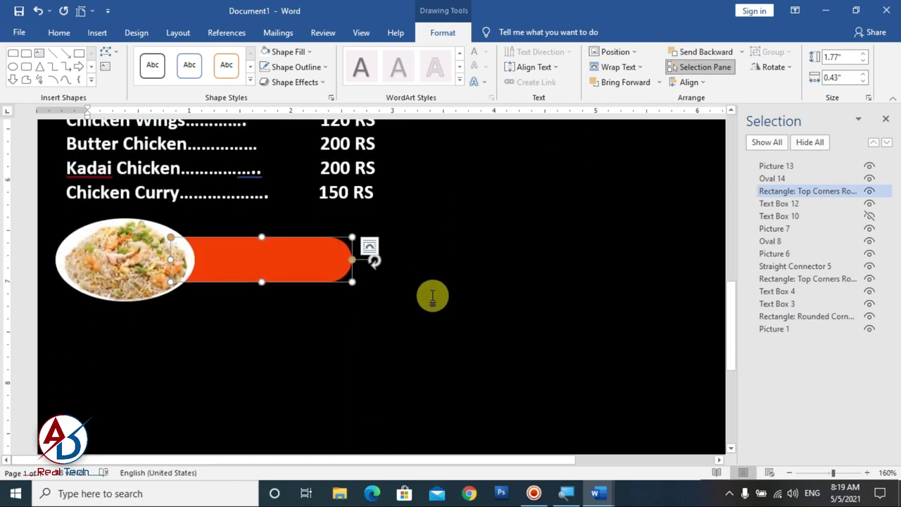
pyautogui.scroll(3, 429, 295)
# Paste a copy of the CHICKEN label onto the new banner and retype it as RICE
pyautogui.click(870, 215)
pyautogui.click(277, 221)
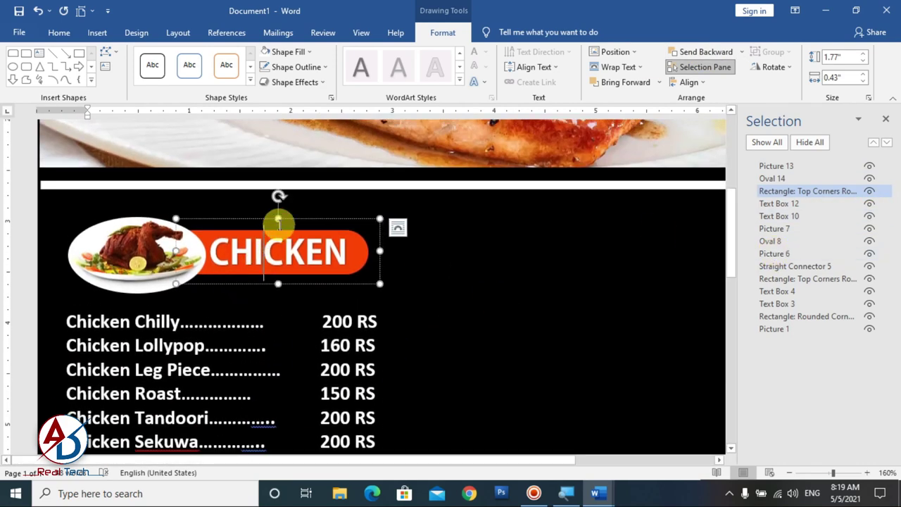
pyautogui.scroll(-2, 331, 204)
pyautogui.hotkey('ctrl', 'v')
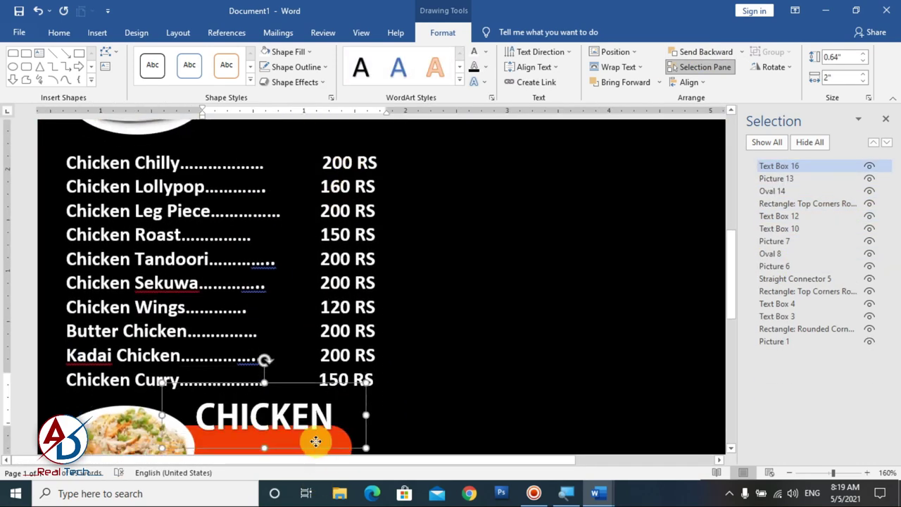
pyautogui.scroll(-4, 311, 423)
pyautogui.moveTo(312, 210); pyautogui.dragTo(312, 245)
pyautogui.doubleClick(305, 208)
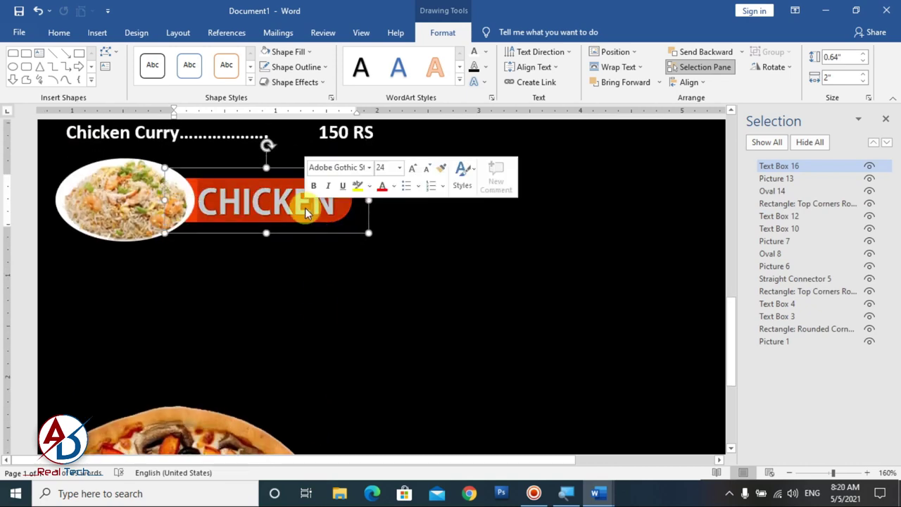
pyautogui.write('RICE')
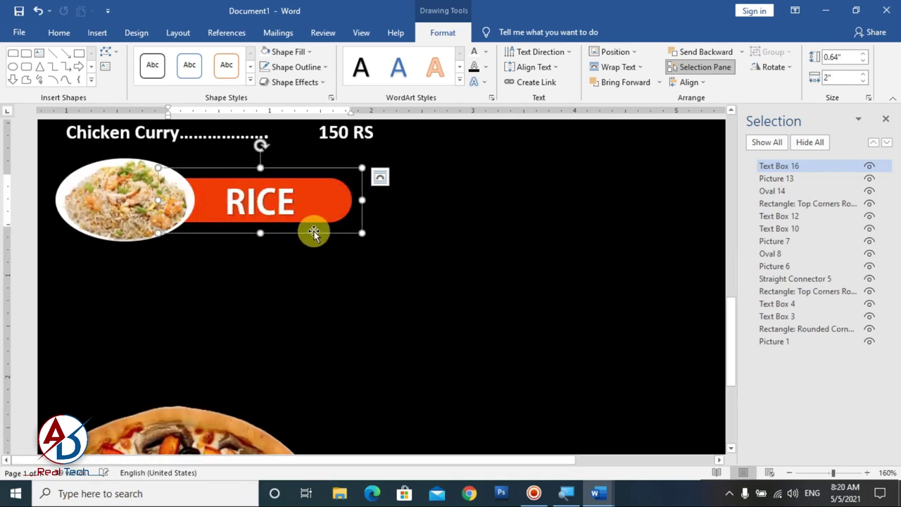
pyautogui.click(306, 240)
pyautogui.scroll(-10, 275, 255)
# Duplicate and clear the chicken price box, then copy the three Roll lines from Menu Item
pyautogui.click(303, 338)
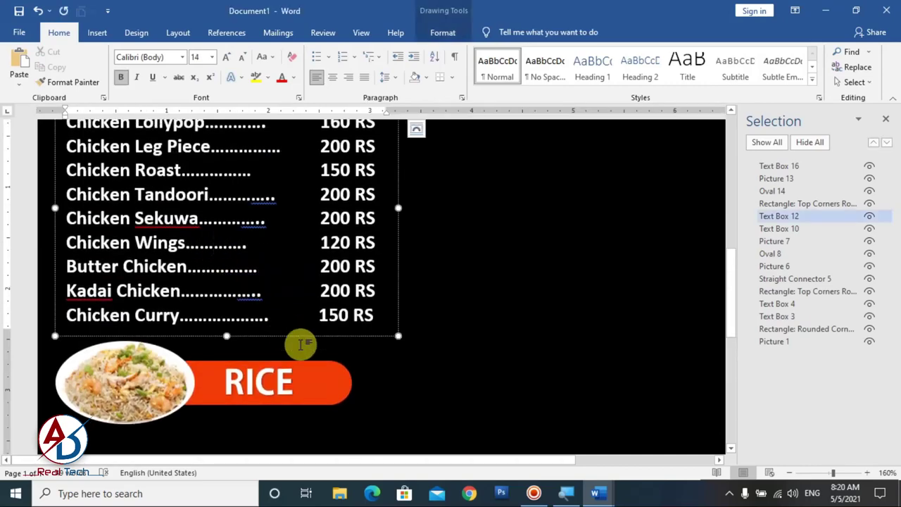
pyautogui.hotkey('ctrl', 'c')
pyautogui.hotkey('ctrl', 'v')
pyautogui.moveTo(372, 203); pyautogui.dragTo(541, 360)
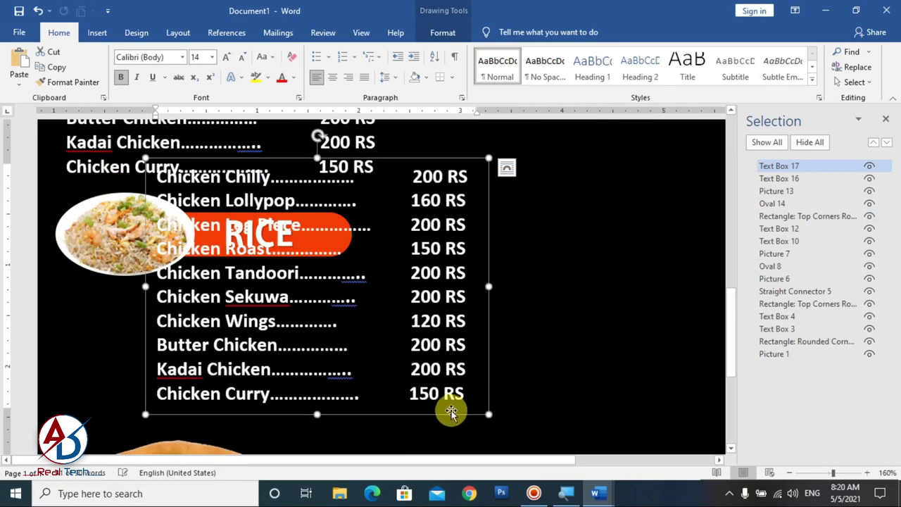
pyautogui.press('Delete')
pyautogui.moveTo(596, 493)
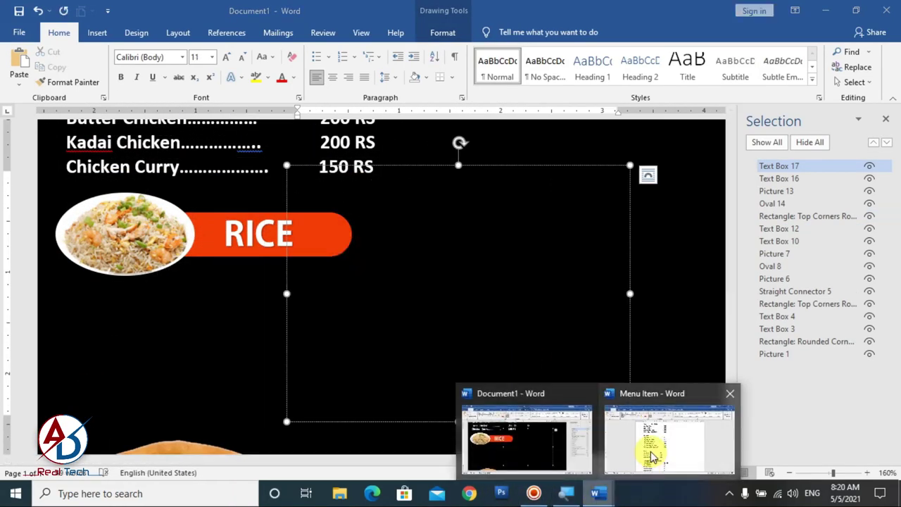
pyautogui.click(674, 430)
pyautogui.moveTo(267, 250); pyautogui.dragTo(408, 278)
pyautogui.hotkey('alt', 'Tab')
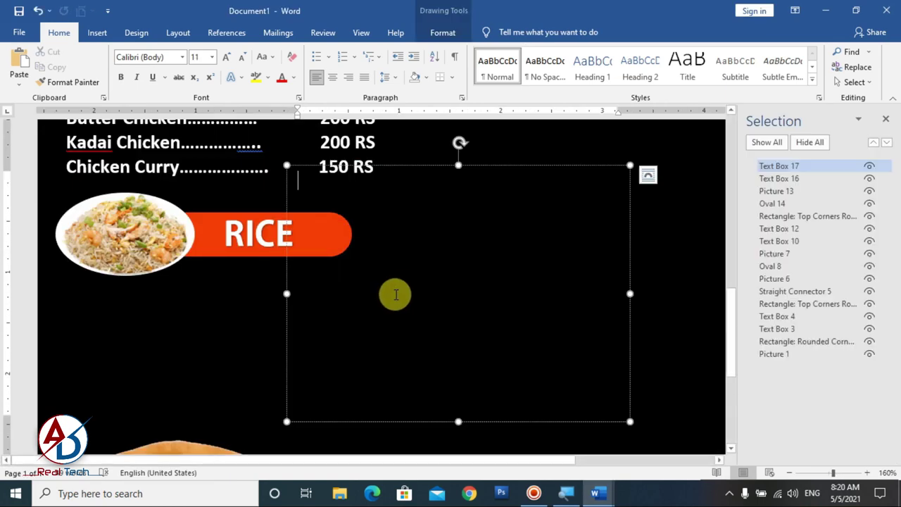
# Make the Roll list white, fit it under the RICE banner and tab-align the 100 price
pyautogui.click(293, 78)
pyautogui.click(288, 121)
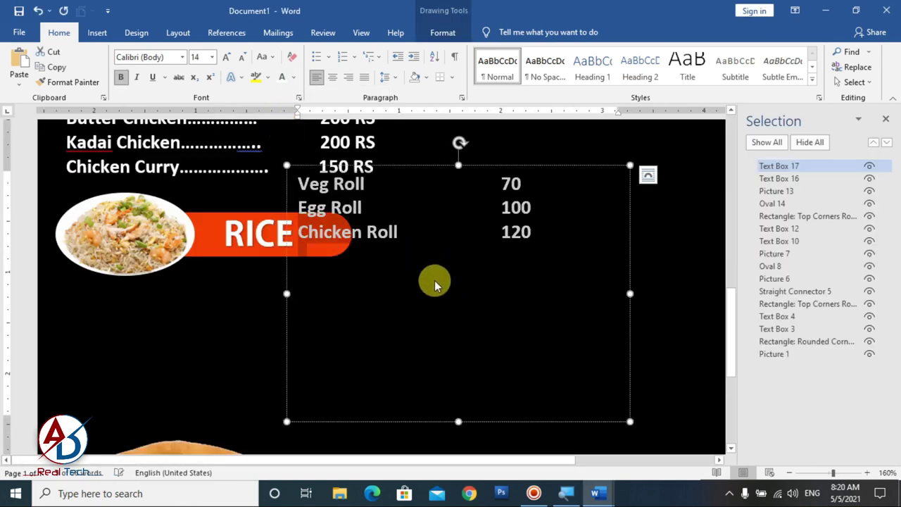
pyautogui.moveTo(458, 423); pyautogui.dragTo(459, 265)
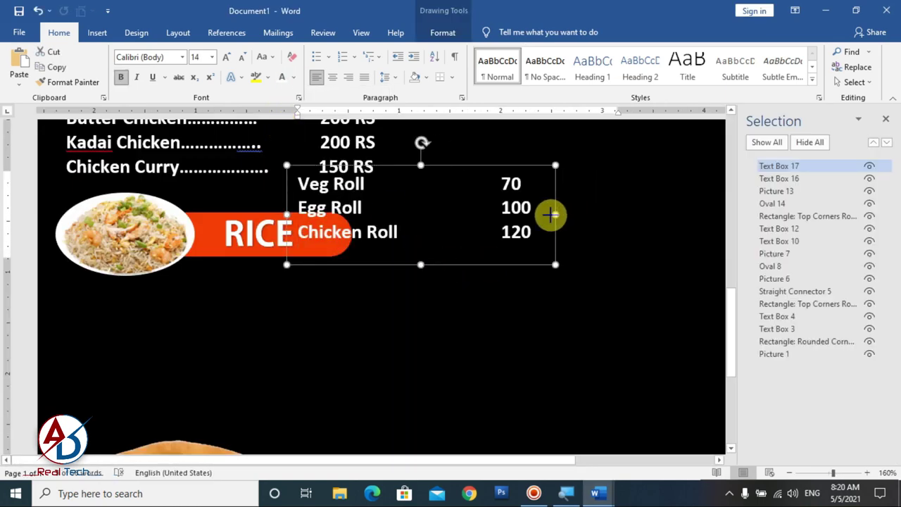
pyautogui.moveTo(448, 190); pyautogui.dragTo(259, 282)
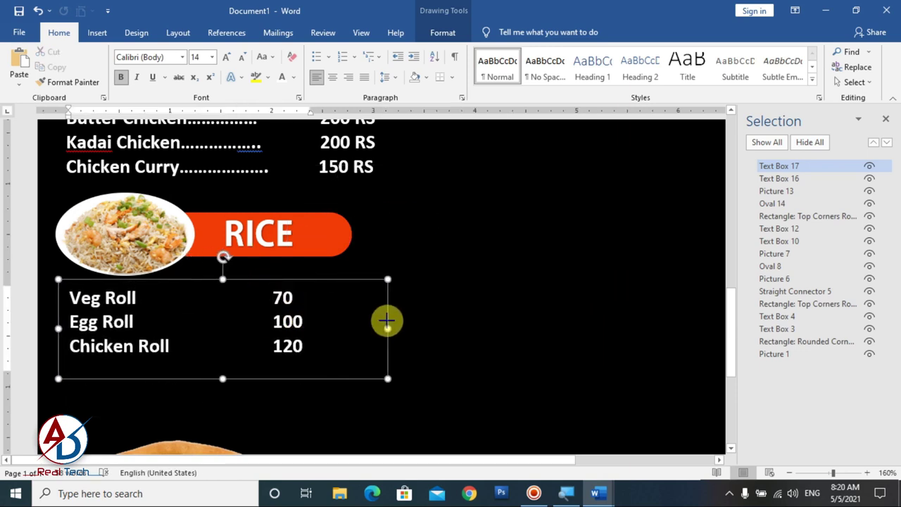
pyautogui.click(274, 329)
pyautogui.press('Tab')
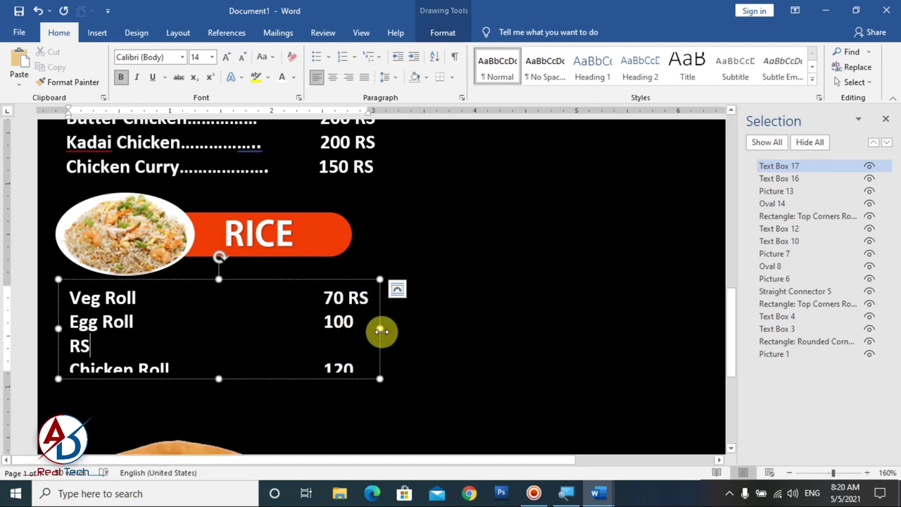
pyautogui.moveTo(381, 331); pyautogui.dragTo(394, 329)
# Add RS after the Roll prices
pyautogui.write('RS')
pyautogui.click(456, 355)
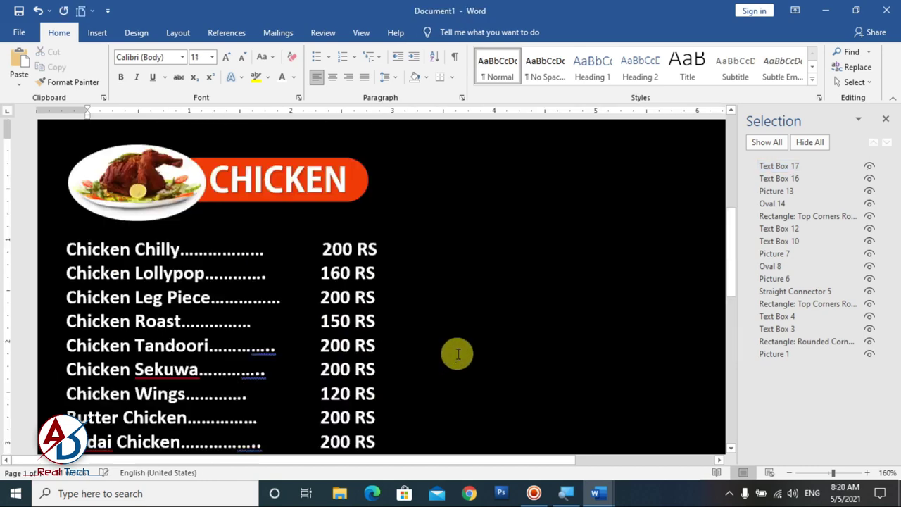
pyautogui.scroll(-3, 453, 359)
pyautogui.scroll(-3, 370, 321)
pyautogui.scroll(-9, 370, 322)
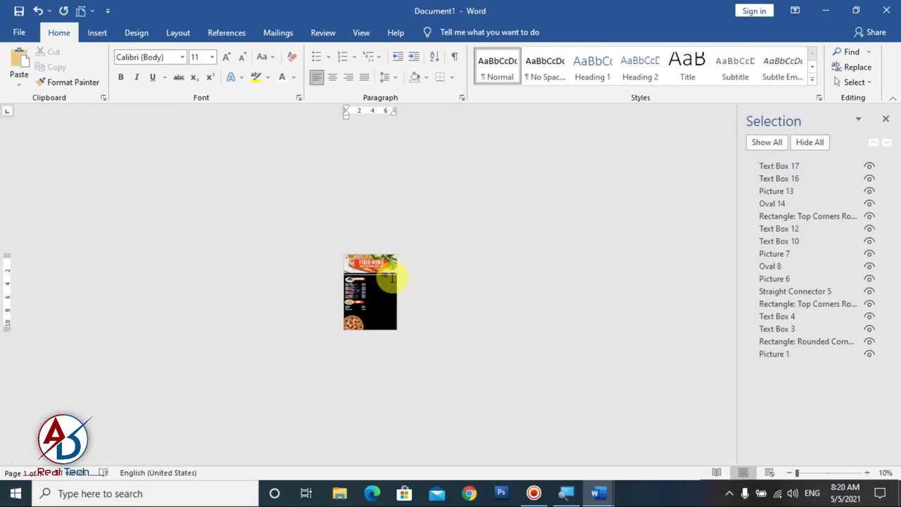
# Draw a vertical line down the black area to the page bottom
pyautogui.click(97, 32)
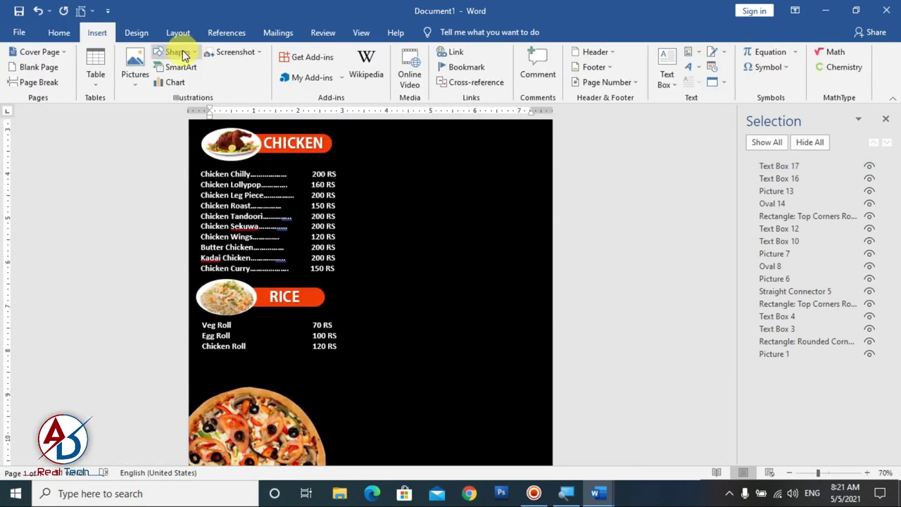
pyautogui.click(176, 51)
pyautogui.click(165, 149)
pyautogui.scroll(2, 389, 176)
pyautogui.moveTo(357, 169); pyautogui.dragTo(378, 472)
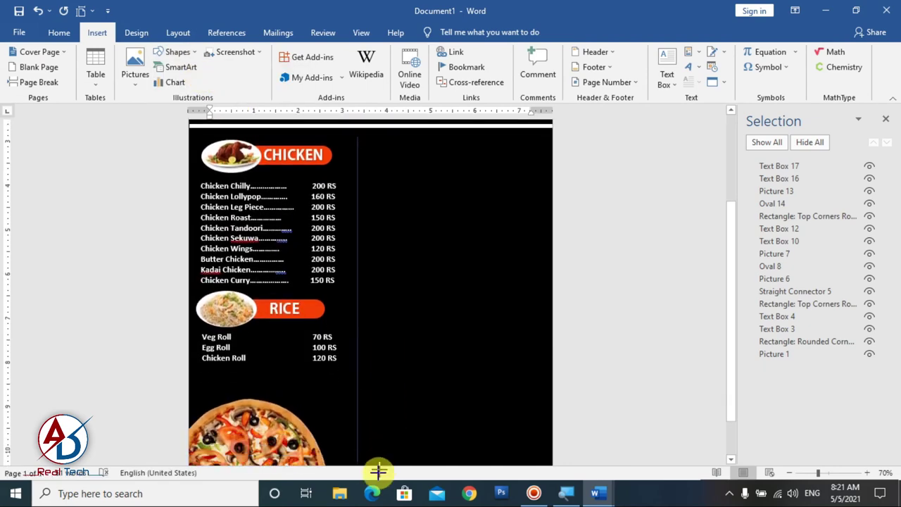
pyautogui.moveTo(371, 435); pyautogui.dragTo(369, 421)
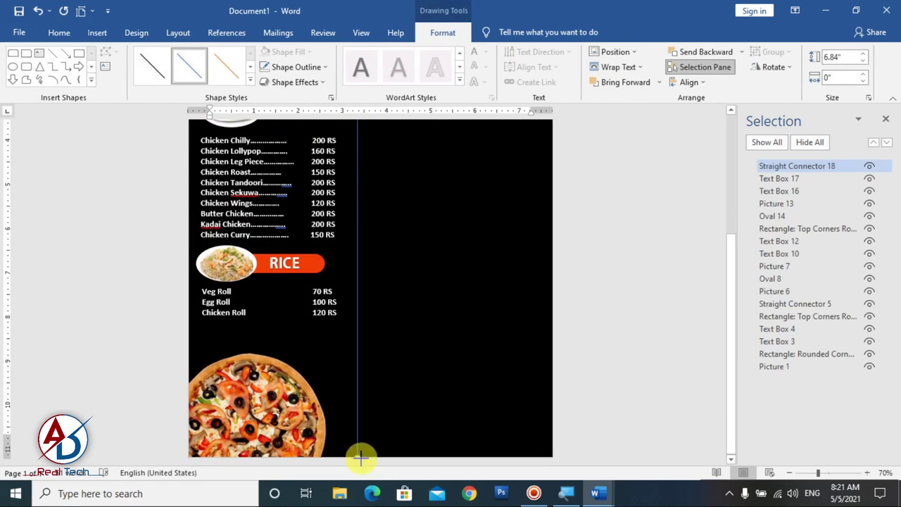
# Make the divider line white with a 2¼ pt weight
pyautogui.click(292, 67)
pyautogui.click(288, 69)
pyautogui.click(292, 67)
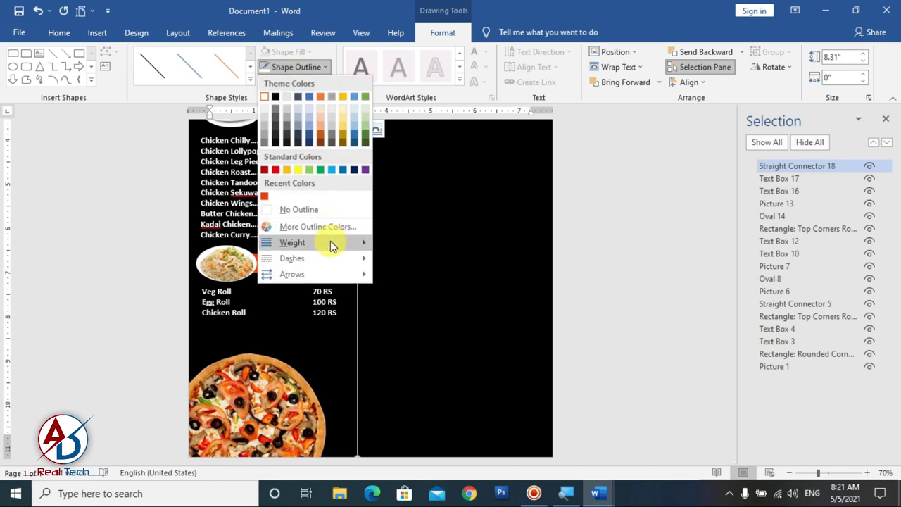
pyautogui.moveTo(292, 242)
pyautogui.click(422, 316)
pyautogui.click(442, 331)
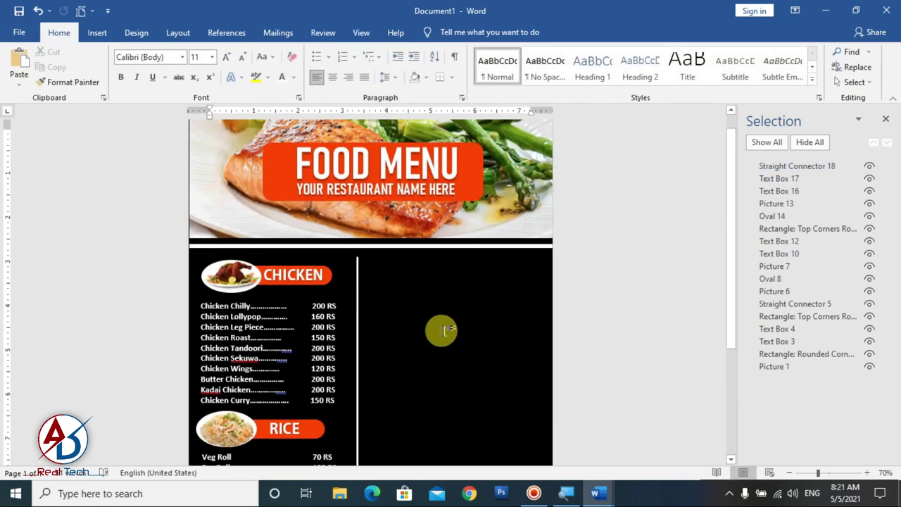
pyautogui.click(357, 310)
pyautogui.scroll(-3, 650, 284)
# Close the page objects list and start inserting a picture from this computer
pyautogui.scroll(-3, 535, 312)
pyautogui.click(535, 312)
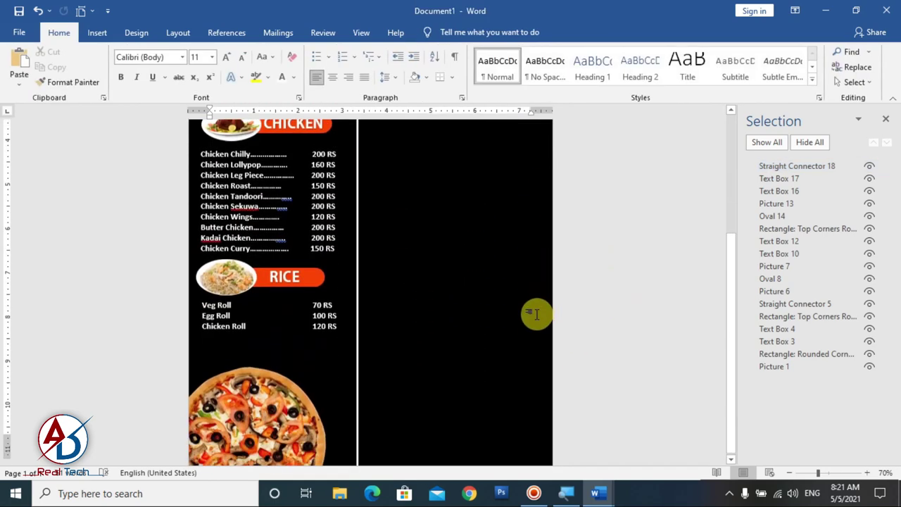
pyautogui.keyDown('ctrl'); pyautogui.scroll(-6, 527, 304); pyautogui.keyUp('ctrl')
pyautogui.keyDown('ctrl'); pyautogui.scroll(2, 527, 304); pyautogui.keyUp('ctrl')
pyautogui.keyDown('ctrl'); pyautogui.scroll(2, 523, 302); pyautogui.keyUp('ctrl')
pyautogui.keyDown('ctrl'); pyautogui.scroll(2, 519, 306); pyautogui.keyUp('ctrl')
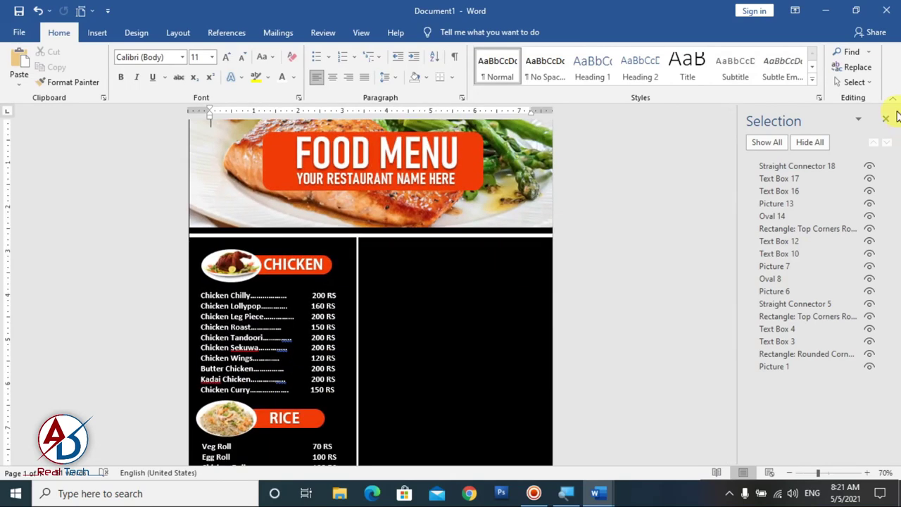
pyautogui.click(885, 118)
pyautogui.click(97, 33)
pyautogui.click(136, 67)
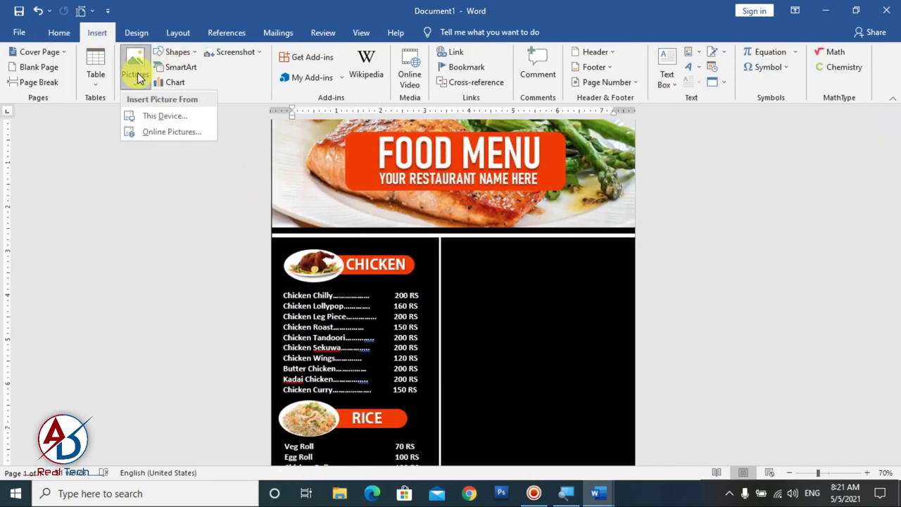
pyautogui.click(162, 114)
pyautogui.moveTo(597, 494)
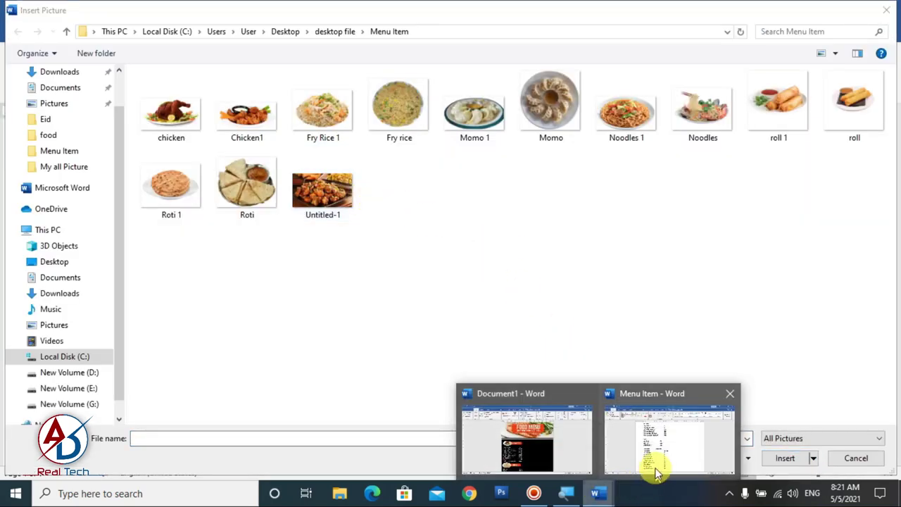
# Select the roti and paratha price list in Menu Item, undoing a stray italic, then return
pyautogui.click(886, 10)
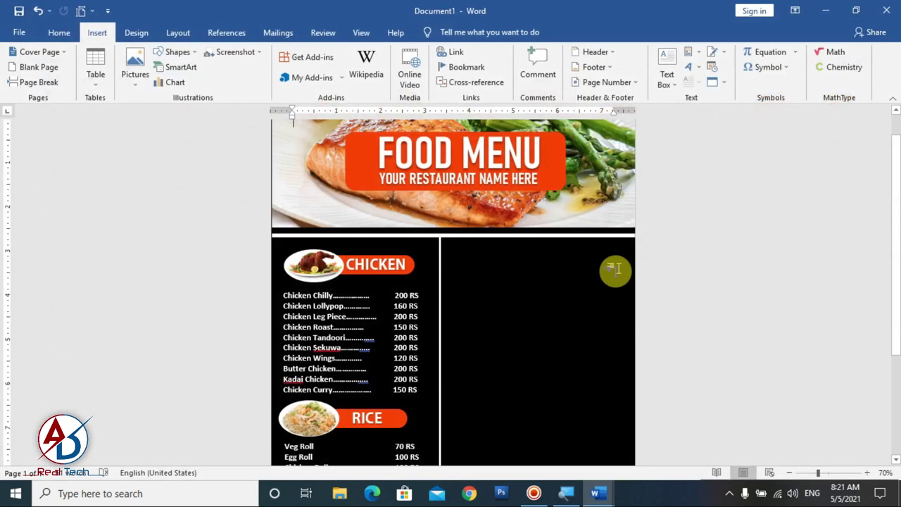
pyautogui.click(680, 422)
pyautogui.scroll(-1, 469, 332)
pyautogui.moveTo(267, 199); pyautogui.dragTo(461, 305)
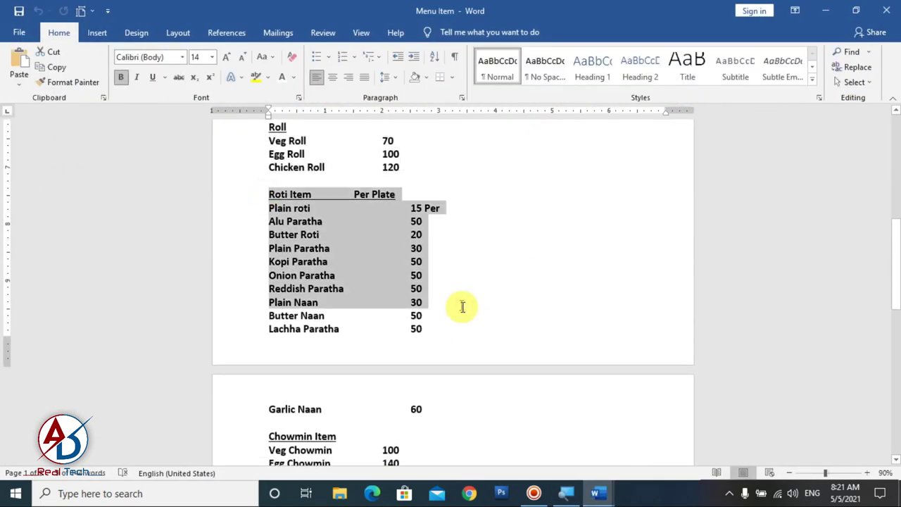
pyautogui.hotkey('ctrl', 'i')
pyautogui.hotkey('ctrl', 'z')
pyautogui.click(261, 204)
pyautogui.moveTo(261, 205); pyautogui.dragTo(453, 328)
pyautogui.hotkey('ctrl', 'c')
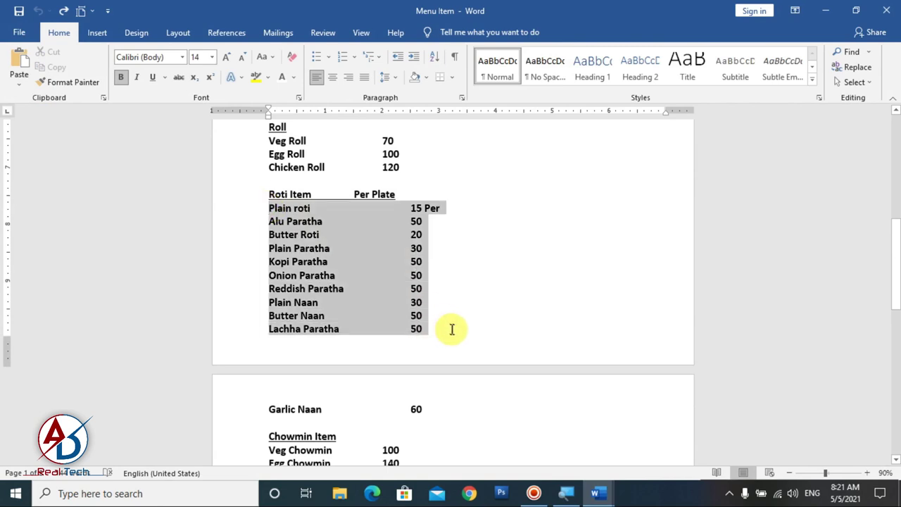
pyautogui.moveTo(597, 494)
pyautogui.click(565, 465)
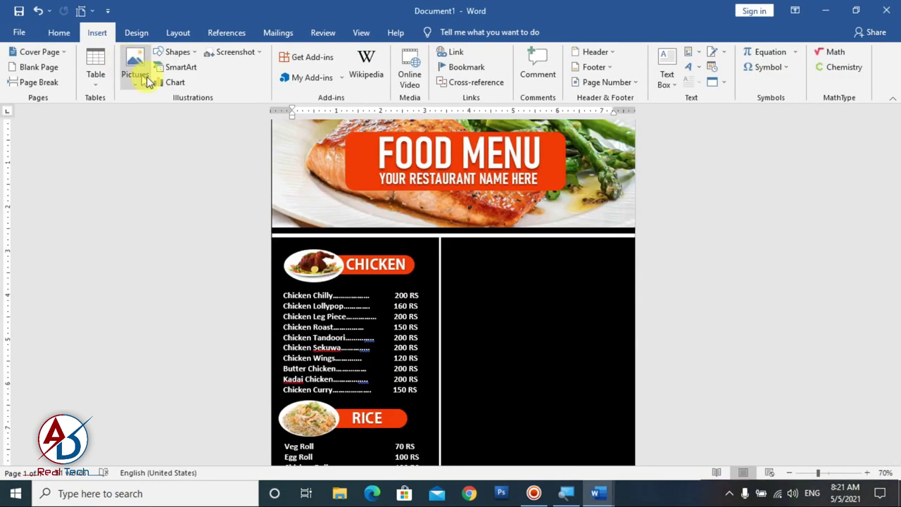
# Draw a text box in the right column and paste the roti and paratha list into it
pyautogui.click(177, 52)
pyautogui.click(195, 74)
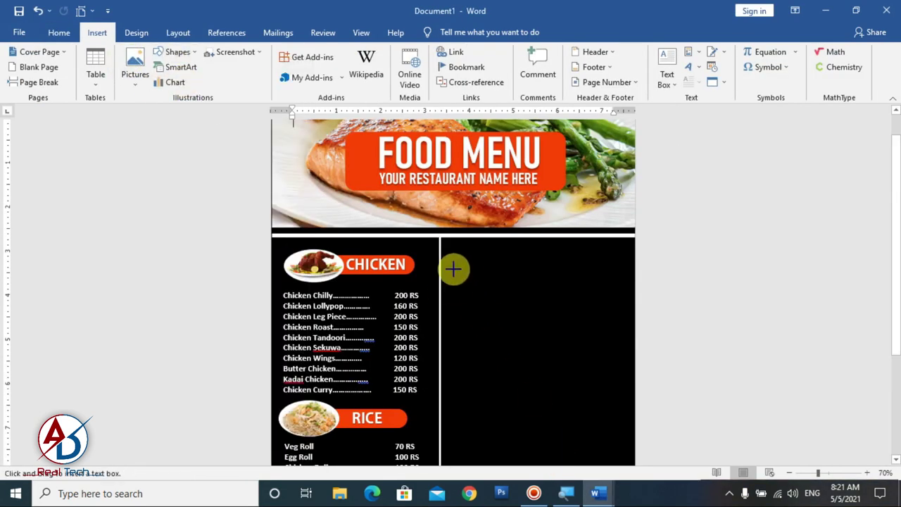
pyautogui.scroll(-1, 620, 422)
pyautogui.moveTo(629, 395); pyautogui.dragTo(453, 227)
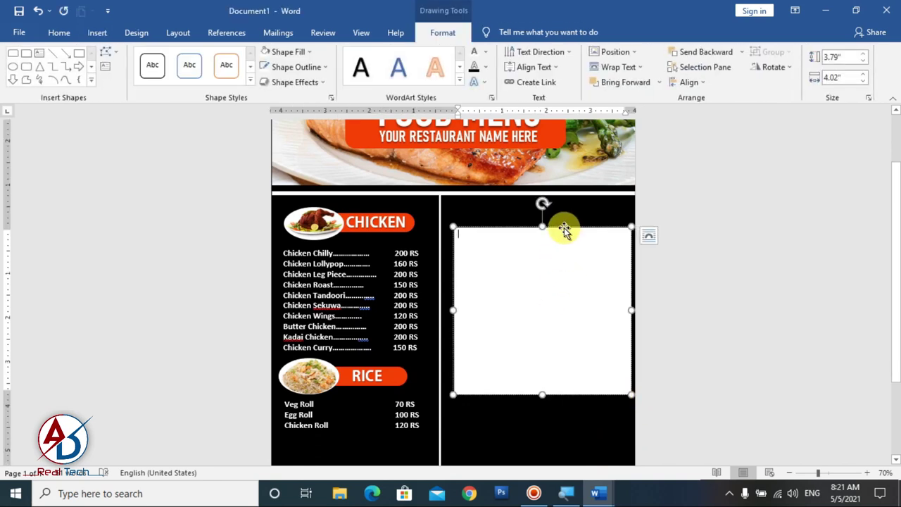
pyautogui.hotkey('ctrl', 'v')
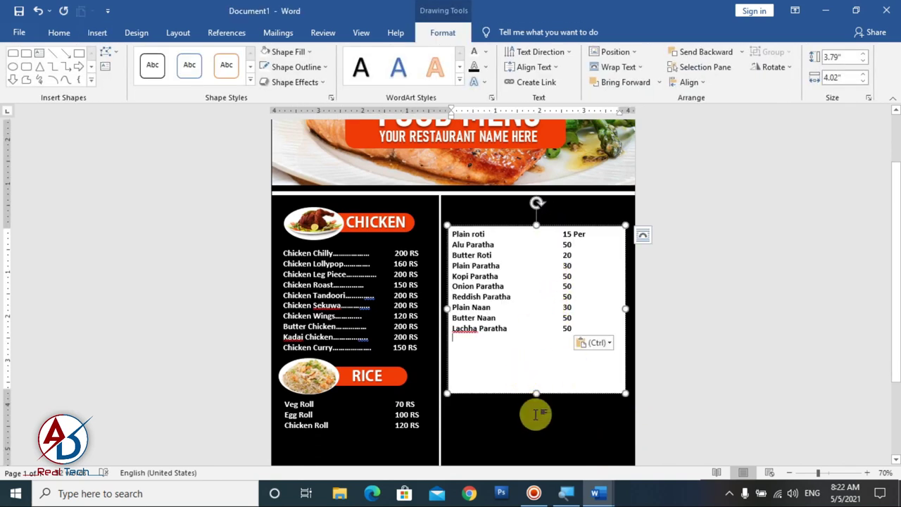
pyautogui.moveTo(536, 393); pyautogui.dragTo(538, 348)
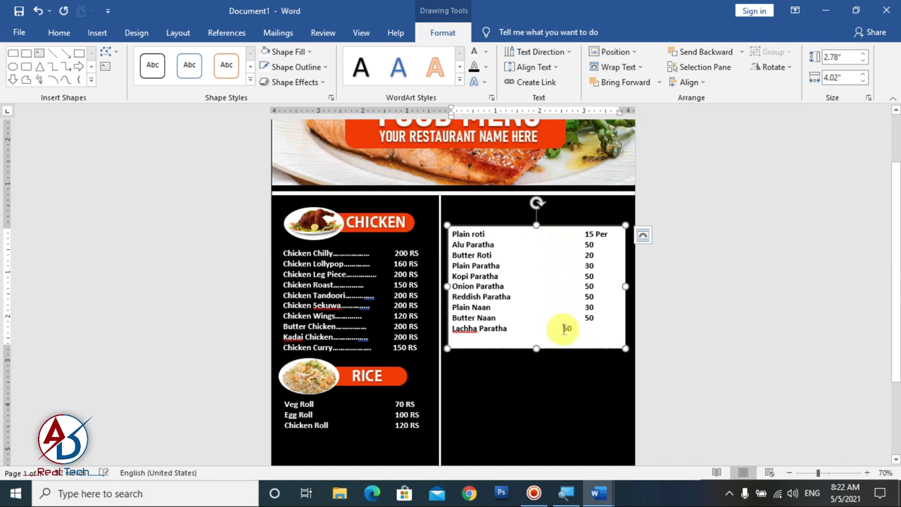
# Set the roti list box to No Fill so it shows on black, and nudge it down
pyautogui.click(59, 33)
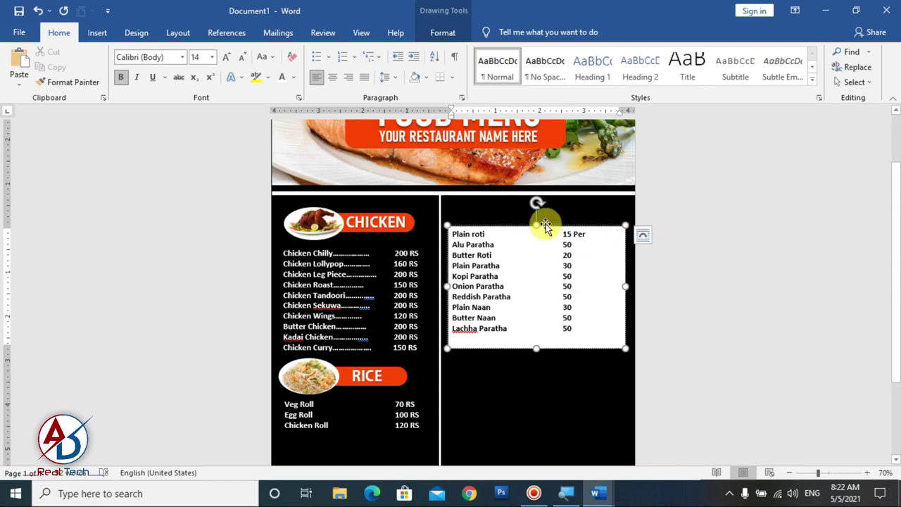
pyautogui.hotkey('ctrl', 'a')
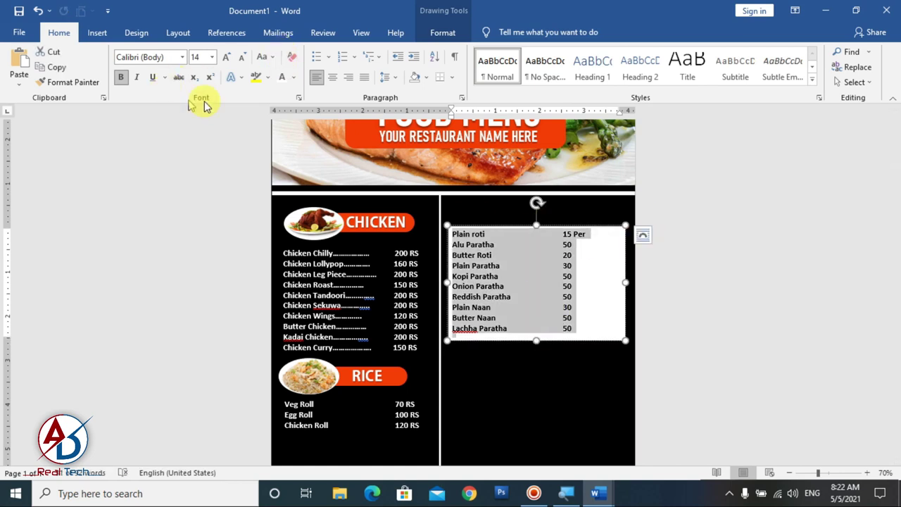
pyautogui.click(440, 35)
pyautogui.click(292, 67)
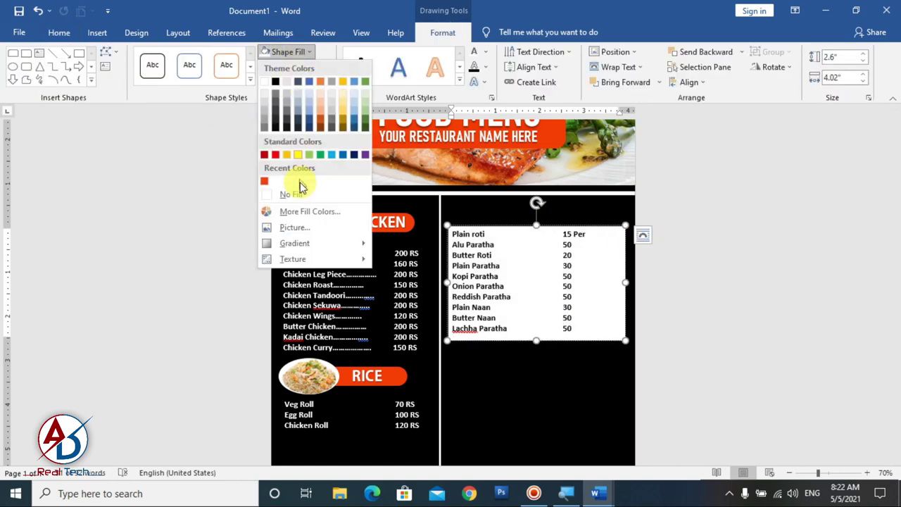
pyautogui.click(300, 210)
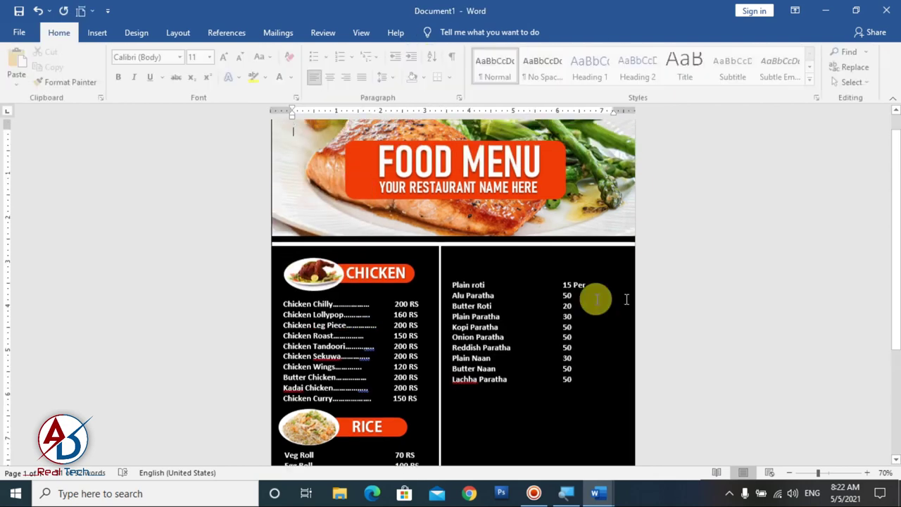
pyautogui.scroll(-3, 624, 298)
pyautogui.moveTo(527, 306); pyautogui.dragTo(527, 324)
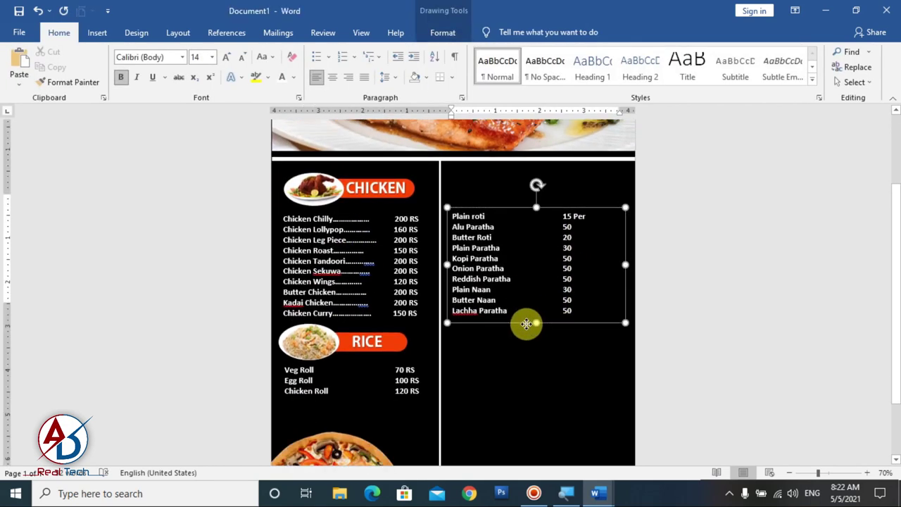
# Draw an oval in the right column, then delete the unwanted circle
pyautogui.click(669, 317)
pyautogui.scroll(3, 669, 317)
pyautogui.click(98, 33)
pyautogui.click(178, 51)
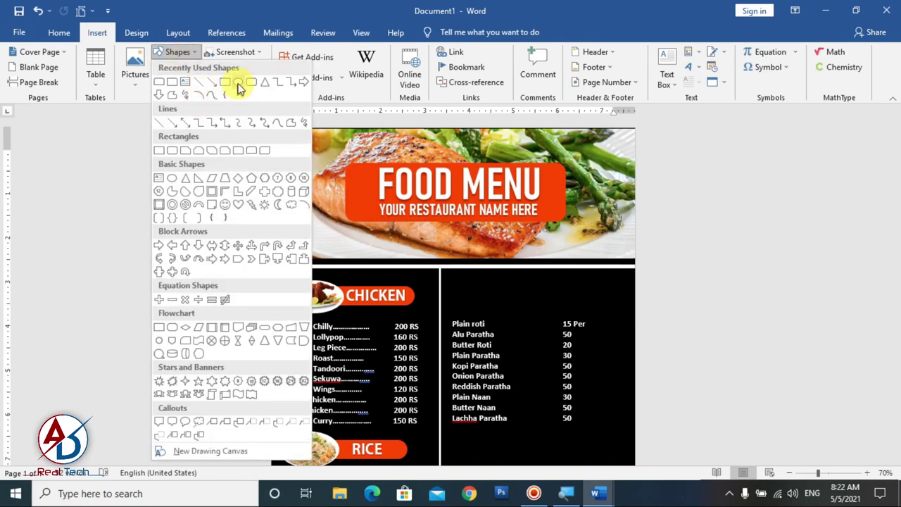
pyautogui.click(238, 83)
pyautogui.scroll(8, 500, 317)
pyautogui.scroll(-3, 483, 278)
pyautogui.scroll(3, 471, 254)
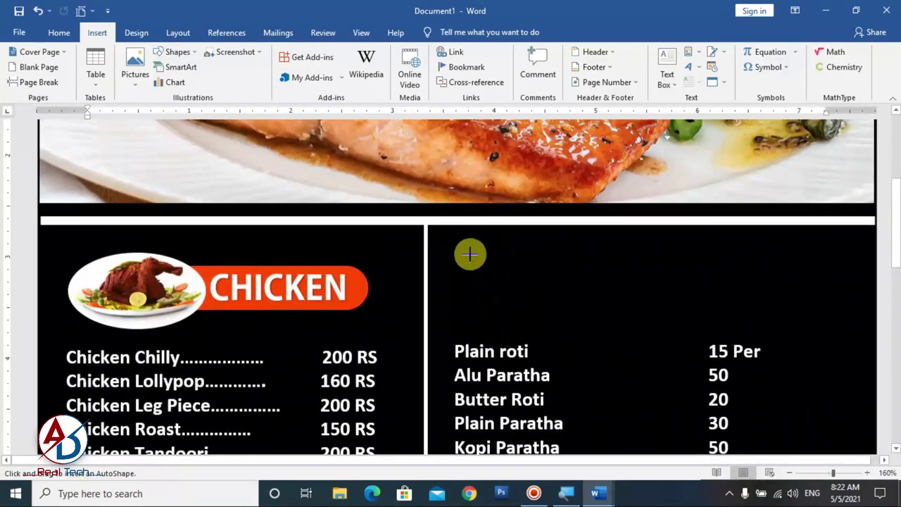
pyautogui.scroll(-5, 470, 254)
pyautogui.scroll(-1, 457, 288)
pyautogui.click(469, 317)
pyautogui.press('Delete')
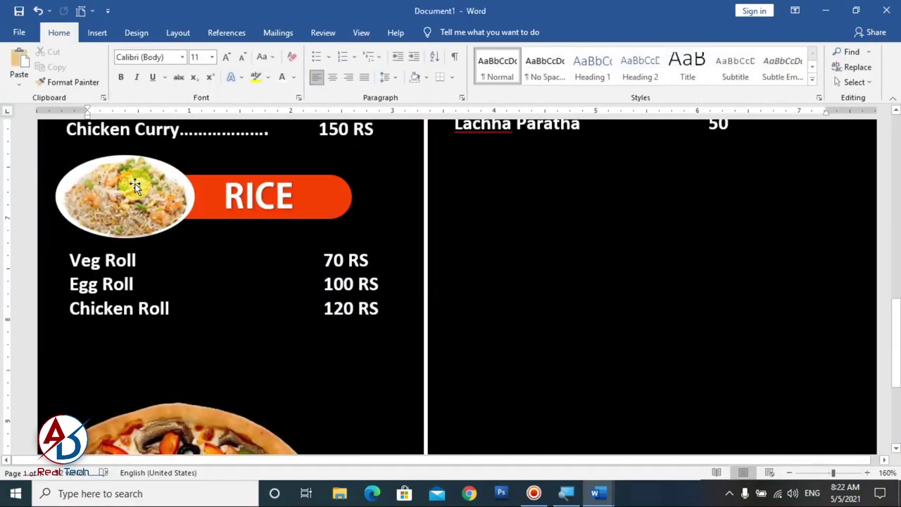
# Move the rice photo aside and duplicate the white oval behind it
pyautogui.click(145, 171)
pyautogui.moveTo(135, 185)
pyautogui.mouseDown()
pyautogui.moveTo(128, 233)
pyautogui.moveTo(167, 198)
pyautogui.mouseUp()
pyautogui.hotkey('ctrl', 'c')
pyautogui.hotkey('ctrl', 'v')
pyautogui.click(162, 245)
pyautogui.hotkey('ctrl', 'Home')
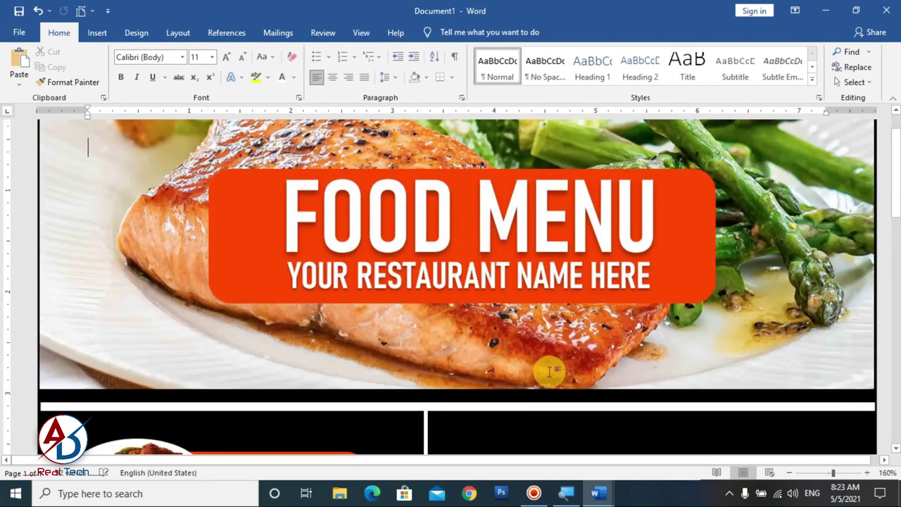
# Drag the oval copy to the top of the right column above Plain roti
pyautogui.scroll(-10, 550, 372)
pyautogui.moveTo(547, 396); pyautogui.dragTo(565, 241)
pyautogui.scroll(3, 566, 241)
pyautogui.scroll(4, 539, 272)
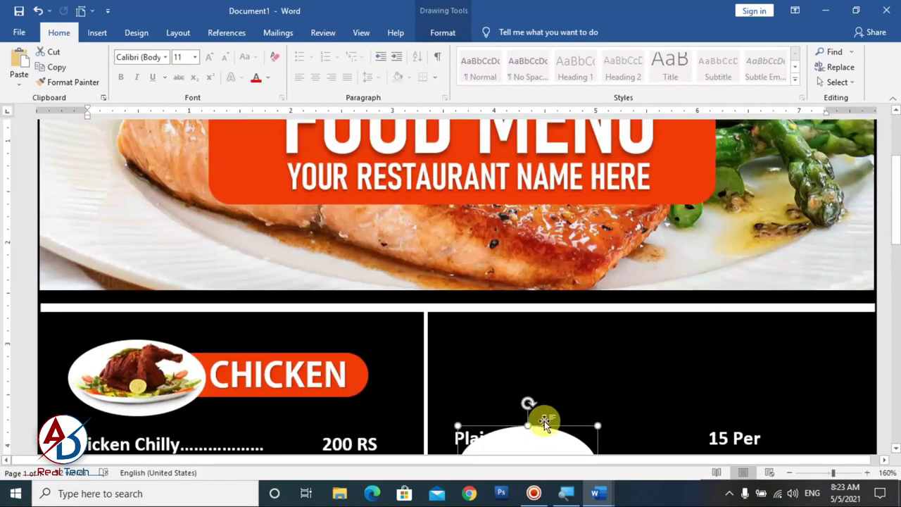
pyautogui.moveTo(544, 421); pyautogui.dragTo(527, 342)
pyautogui.click(619, 365)
pyautogui.scroll(-3, 620, 365)
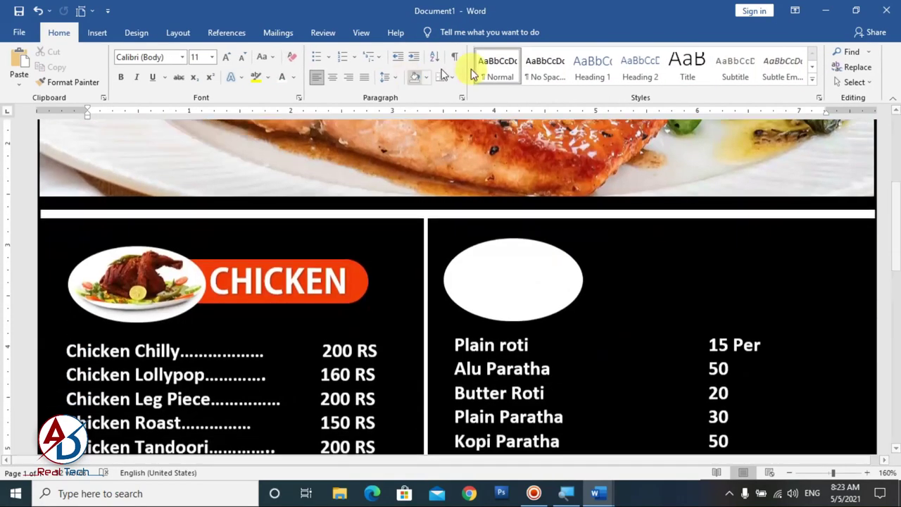
pyautogui.click(106, 33)
# Insert the Roti photo from this device and set it In Front of Text
pyautogui.click(134, 71)
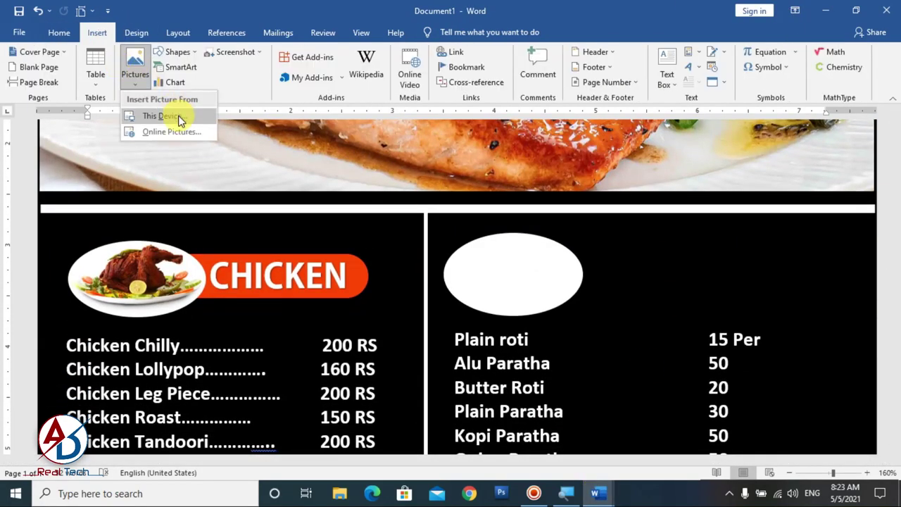
pyautogui.click(172, 117)
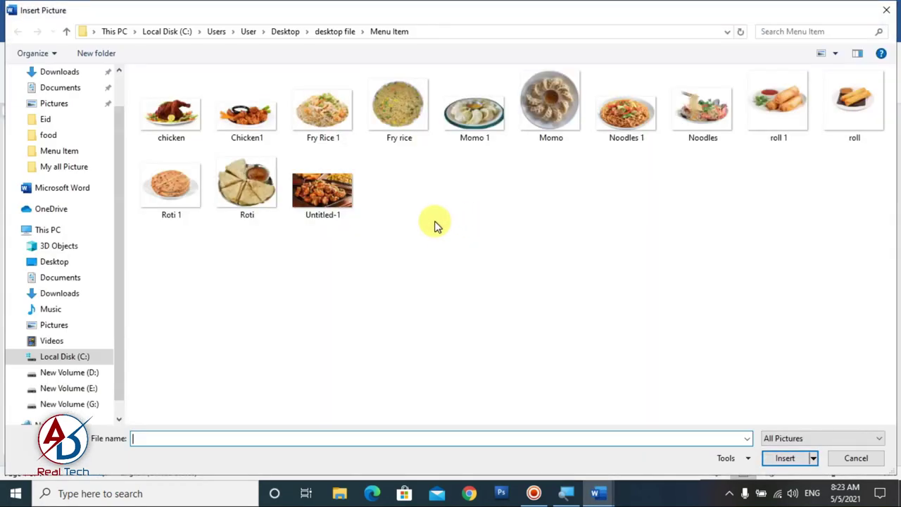
pyautogui.click(783, 457)
pyautogui.click(604, 67)
pyautogui.click(643, 177)
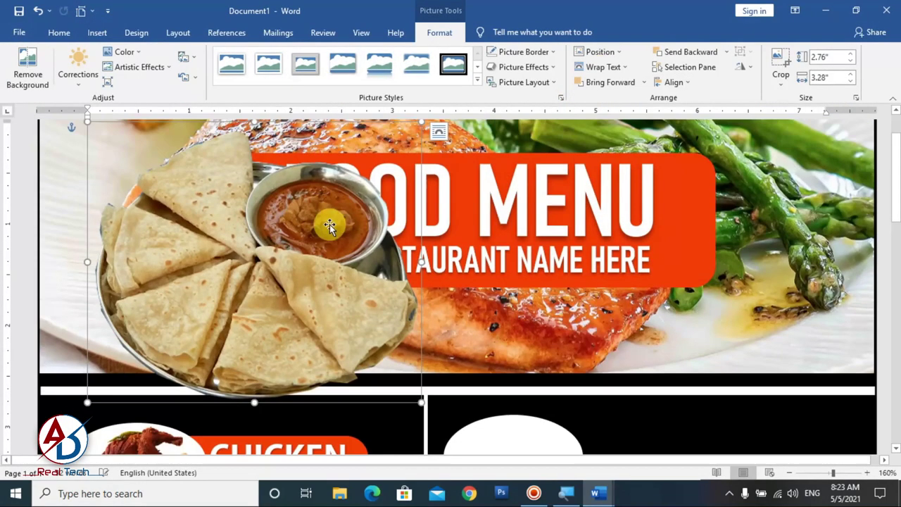
# Resize the roti photo into the white oval and make the oval slightly taller
pyautogui.moveTo(652, 414)
pyautogui.mouseDown()
pyautogui.moveTo(654, 217)
pyautogui.moveTo(477, 359)
pyautogui.mouseUp()
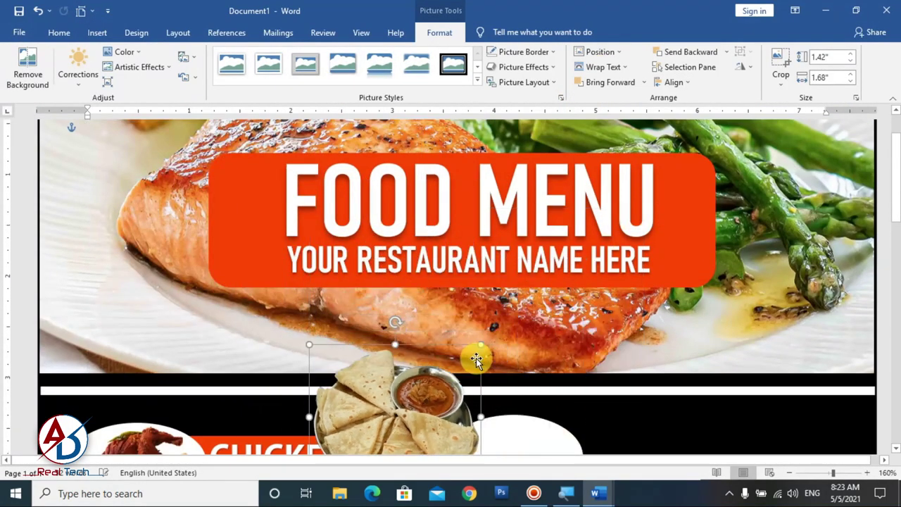
pyautogui.scroll(-5, 476, 358)
pyautogui.moveTo(509, 225); pyautogui.dragTo(550, 229)
pyautogui.moveTo(582, 278); pyautogui.dragTo(503, 202)
pyautogui.moveTo(460, 175); pyautogui.dragTo(513, 213)
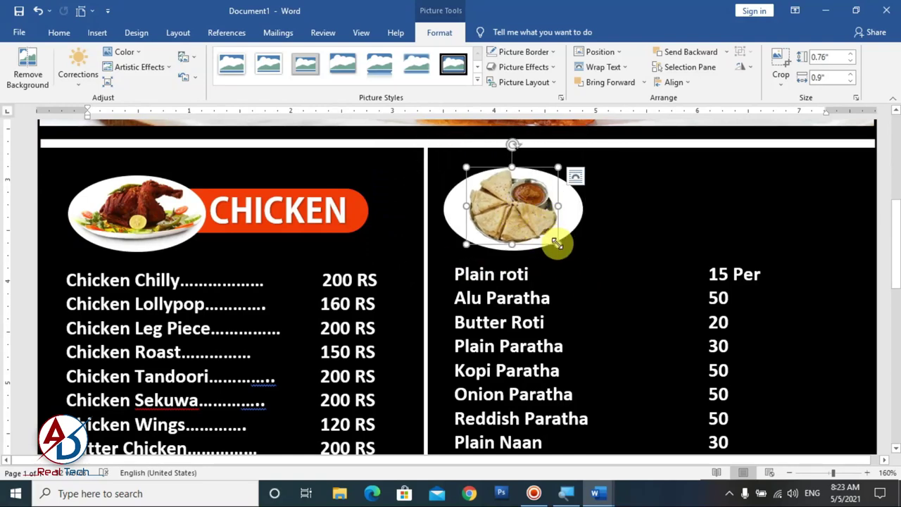
pyautogui.moveTo(557, 244); pyautogui.dragTo(565, 249)
pyautogui.moveTo(465, 169); pyautogui.dragTo(460, 162)
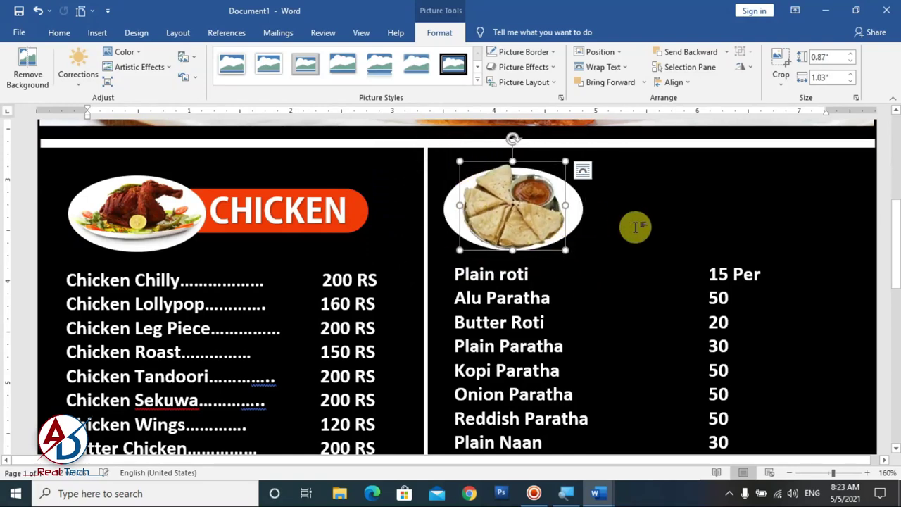
pyautogui.click(579, 211)
pyautogui.moveTo(516, 251); pyautogui.dragTo(516, 263)
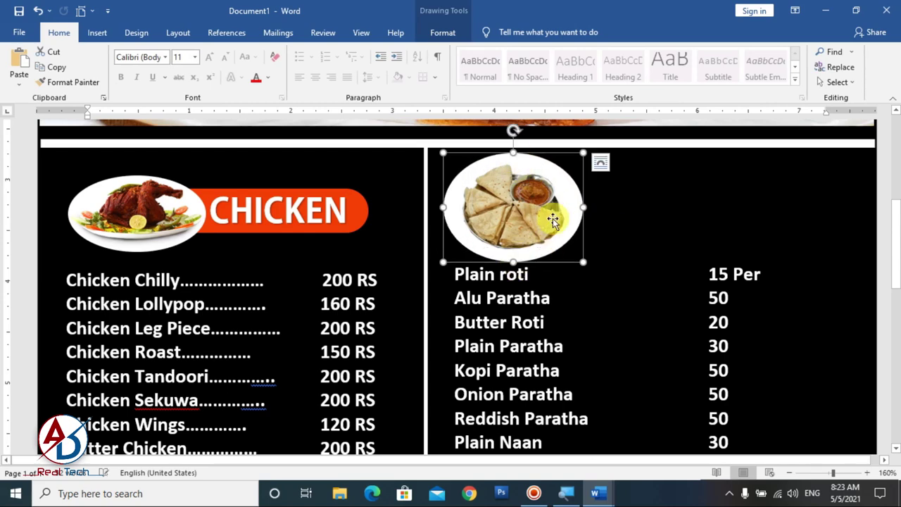
pyautogui.click(696, 197)
pyautogui.keyDown('ctrl'); pyautogui.scroll(-3, 624, 281); pyautogui.keyUp('ctrl')
pyautogui.keyDown('ctrl'); pyautogui.scroll(-8, 606, 304); pyautogui.keyUp('ctrl')
pyautogui.keyDown('ctrl'); pyautogui.scroll(-3, 602, 308); pyautogui.keyUp('ctrl')
# Copy the orange RICE banner bar beside the roti photo
pyautogui.keyDown('ctrl'); pyautogui.scroll(7, 595, 312); pyautogui.keyUp('ctrl')
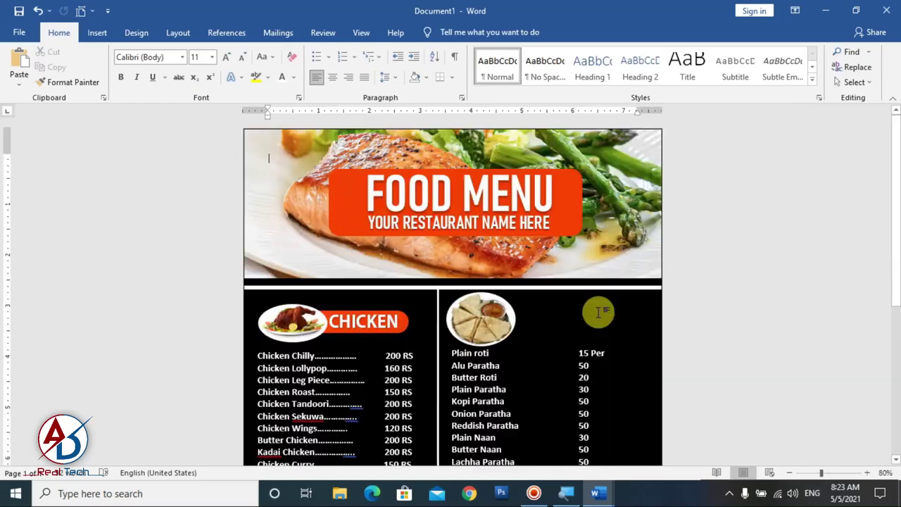
pyautogui.keyDown('ctrl'); pyautogui.scroll(4, 574, 322); pyautogui.keyUp('ctrl')
pyautogui.scroll(-5, 574, 323)
pyautogui.click(382, 179)
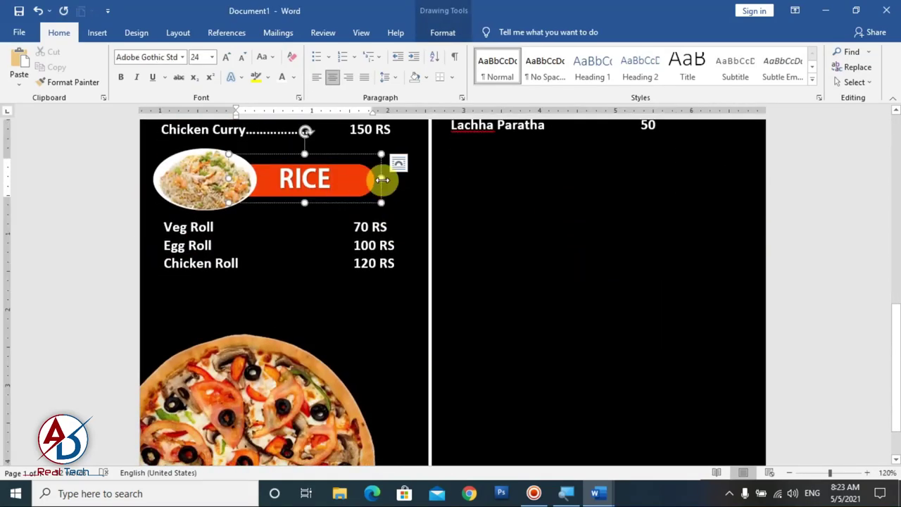
pyautogui.moveTo(383, 179)
pyautogui.mouseDown()
pyautogui.moveTo(364, 204)
pyautogui.moveTo(583, 212)
pyautogui.moveTo(597, 394)
pyautogui.moveTo(631, 254)
pyautogui.mouseUp()
pyautogui.click(307, 156)
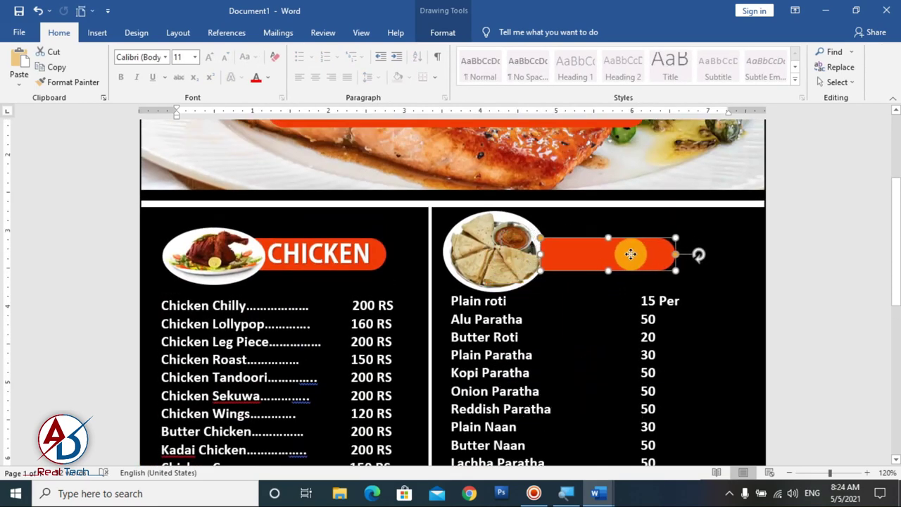
pyautogui.click(443, 33)
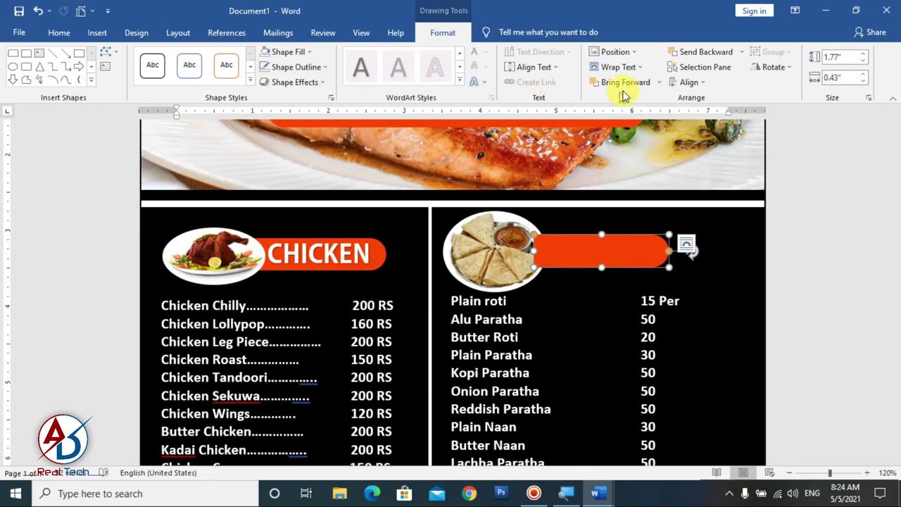
# Ctrl-drag a copy of the CHICKEN heading onto the roti banner bar
pyautogui.click(702, 60)
pyautogui.scroll(2, 683, 305)
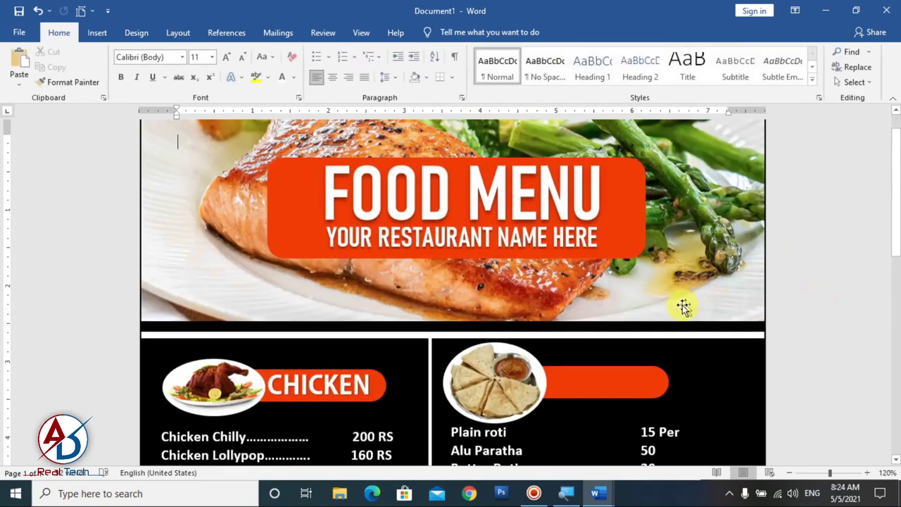
pyautogui.scroll(-3, 483, 237)
pyautogui.click(319, 185)
pyautogui.moveTo(331, 174)
pyautogui.mouseDown()
pyautogui.moveTo(361, 186)
pyautogui.moveTo(647, 169)
pyautogui.mouseUp()
pyautogui.click(614, 194)
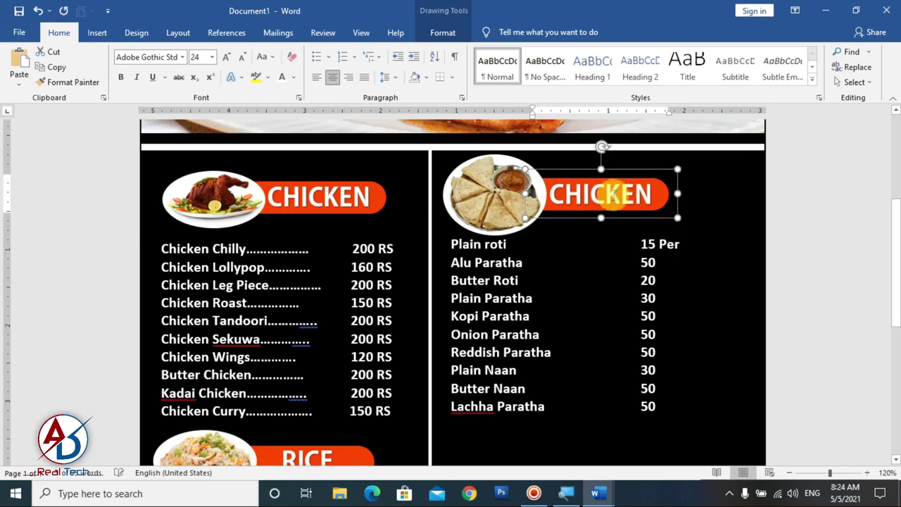
pyautogui.click(97, 33)
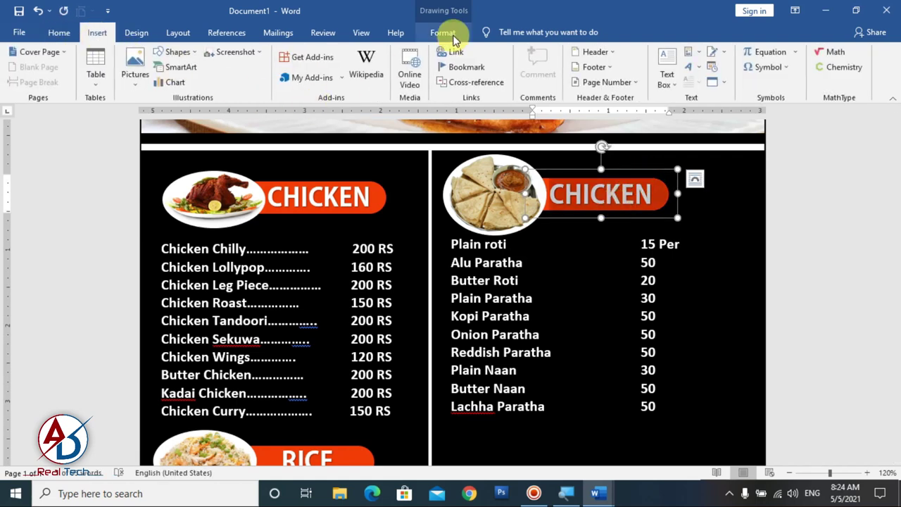
# Retype the copied heading as ROTI ITEM and shrink it from 22 to 20
pyautogui.hotkey('ctrl', 'a')
pyautogui.write('RO')
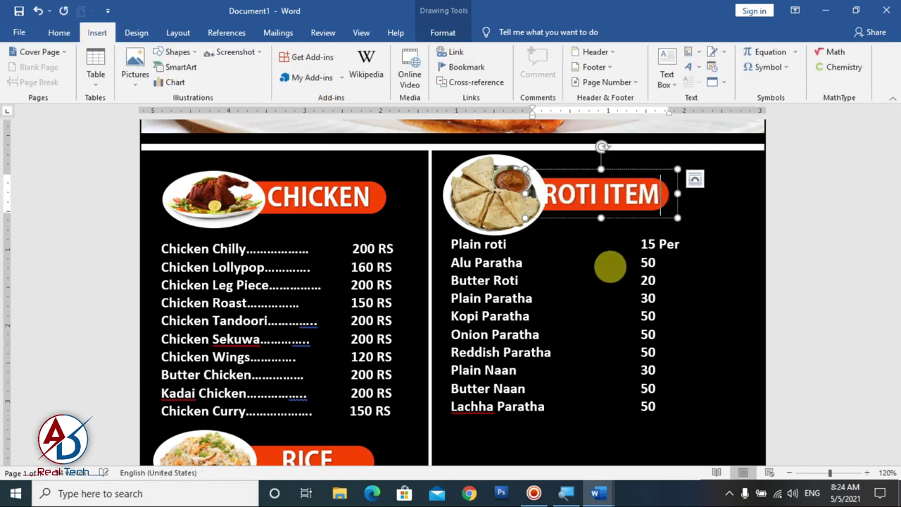
pyautogui.click(59, 32)
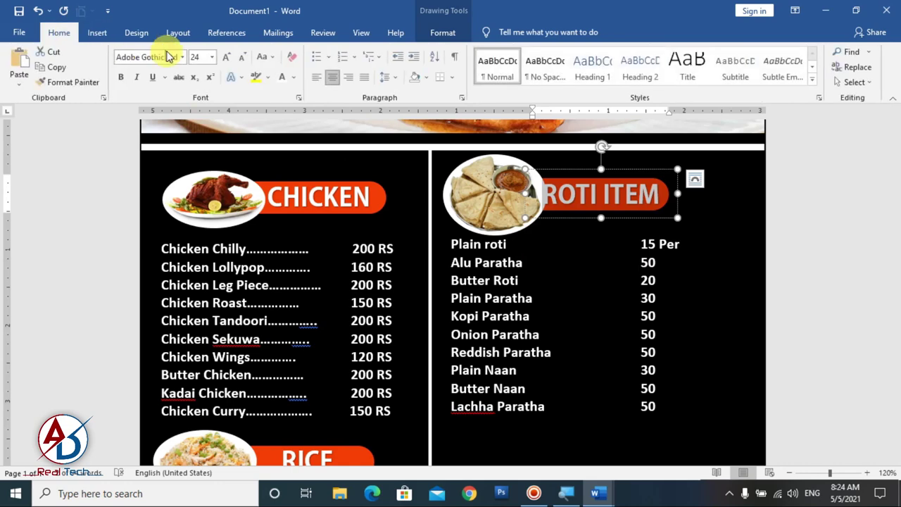
pyautogui.click(241, 56)
# Change the RICE heading to RICE ITEM at size 20 and nudge it into place
pyautogui.scroll(-3, 345, 287)
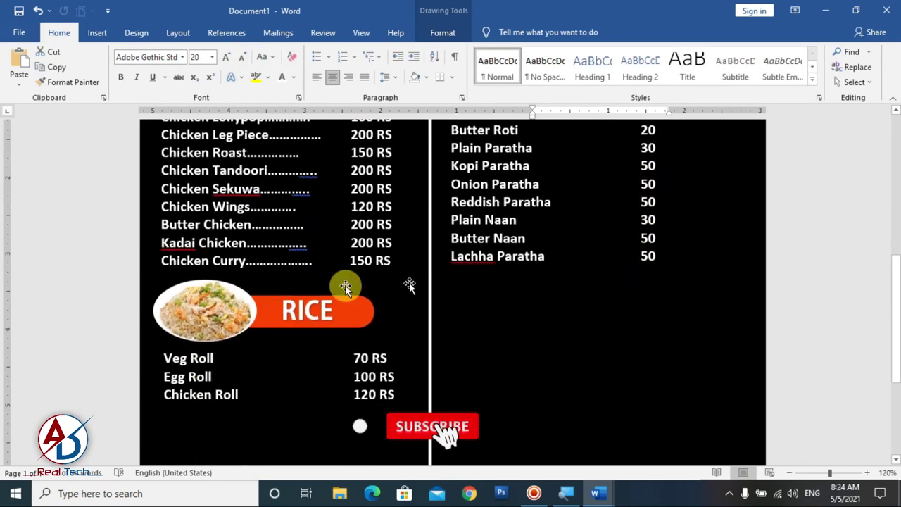
pyautogui.click(344, 310)
pyautogui.write('ITEM')
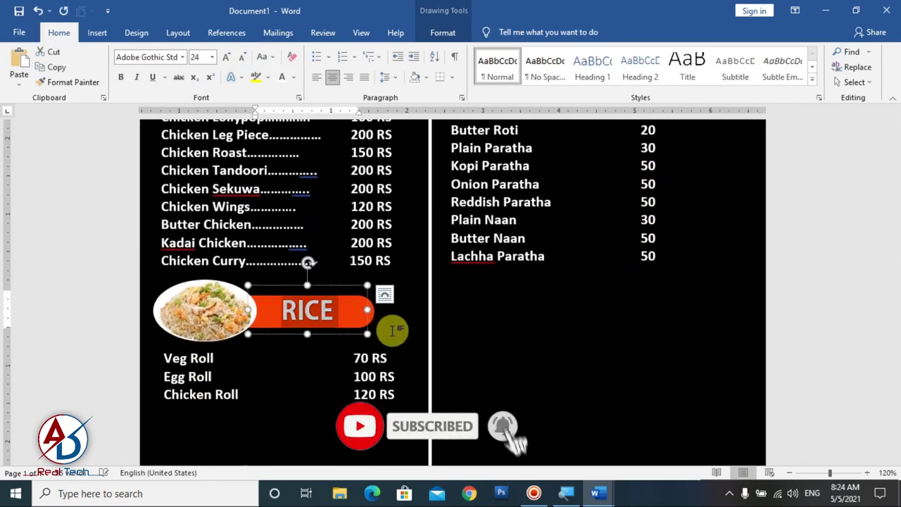
pyautogui.click(241, 56)
pyautogui.click(241, 56)
pyautogui.moveTo(323, 334); pyautogui.dragTo(326, 338)
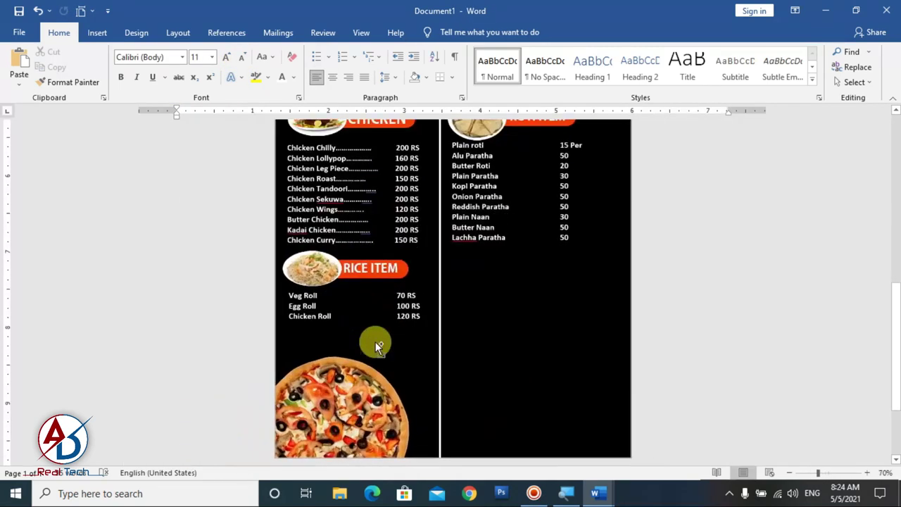
# Use the Selection Pane to select the orange roti header bar
pyautogui.scroll(6, 528, 317)
pyautogui.scroll(1, 590, 292)
pyautogui.click(619, 276)
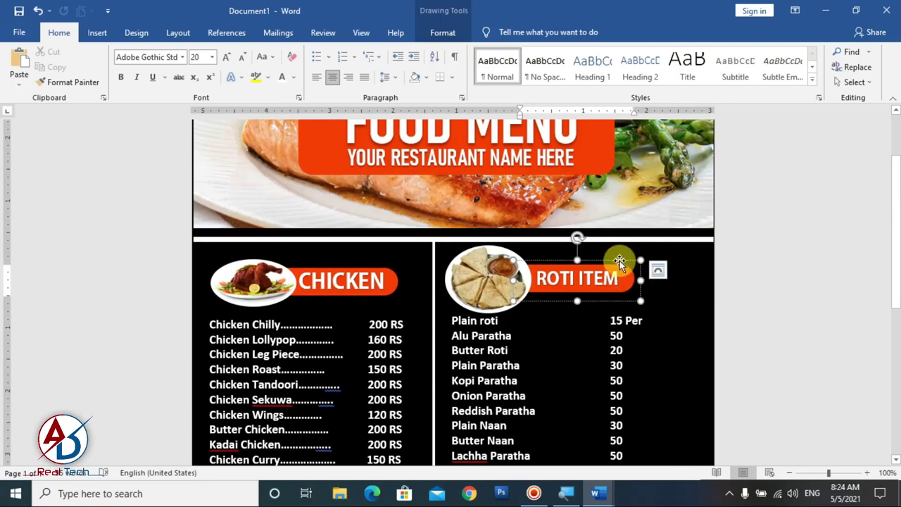
pyautogui.click(443, 32)
pyautogui.click(704, 67)
pyautogui.click(869, 169)
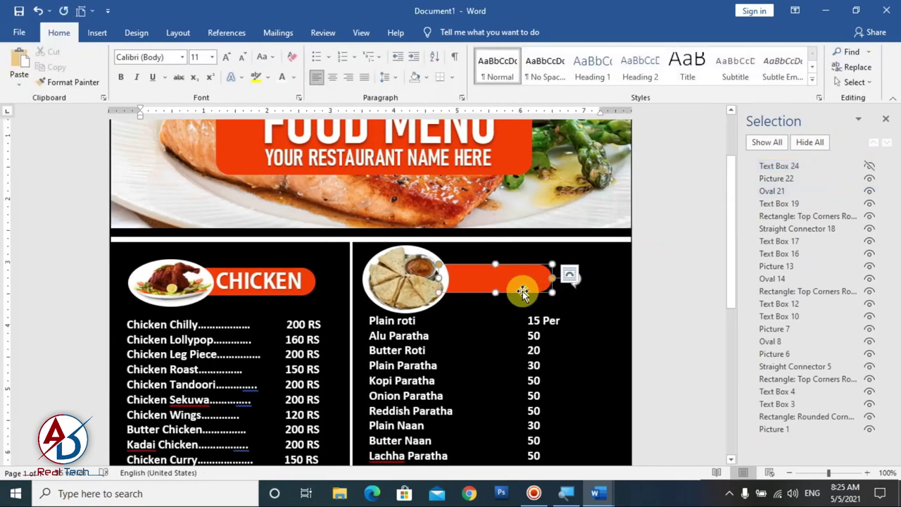
pyautogui.click(522, 291)
pyautogui.scroll(-1, 526, 296)
pyautogui.scroll(-2, 527, 294)
# Drag a copy of the orange header bar below the roti list and close the Selection Pane
pyautogui.moveTo(537, 413); pyautogui.dragTo(598, 362)
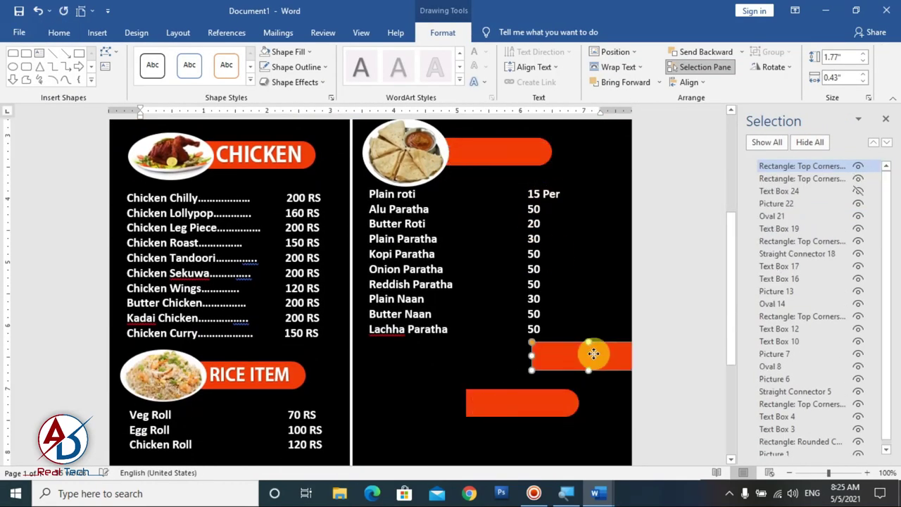
pyautogui.click(887, 122)
pyautogui.scroll(-5, 492, 359)
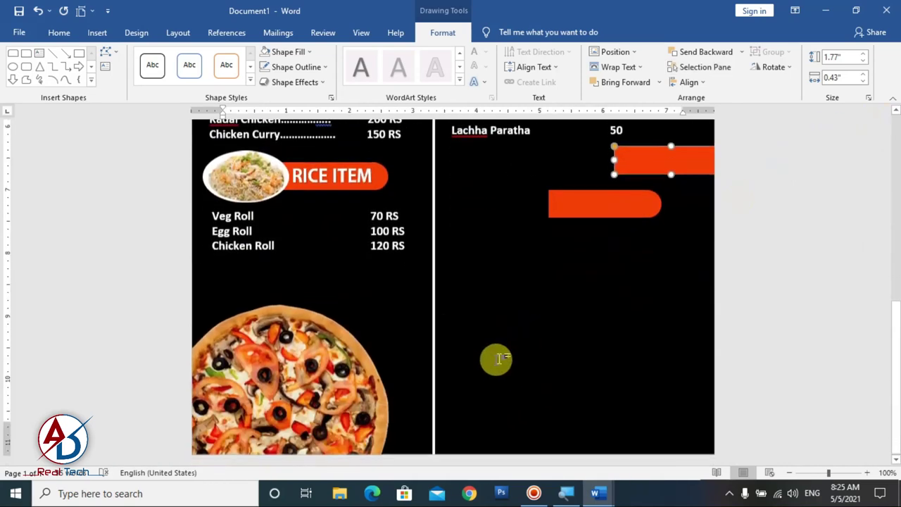
# Select Veg MO:MO through Chicken Chilly MO:MO 150 in the Menu Item document
pyautogui.click(655, 448)
pyautogui.scroll(-3, 470, 352)
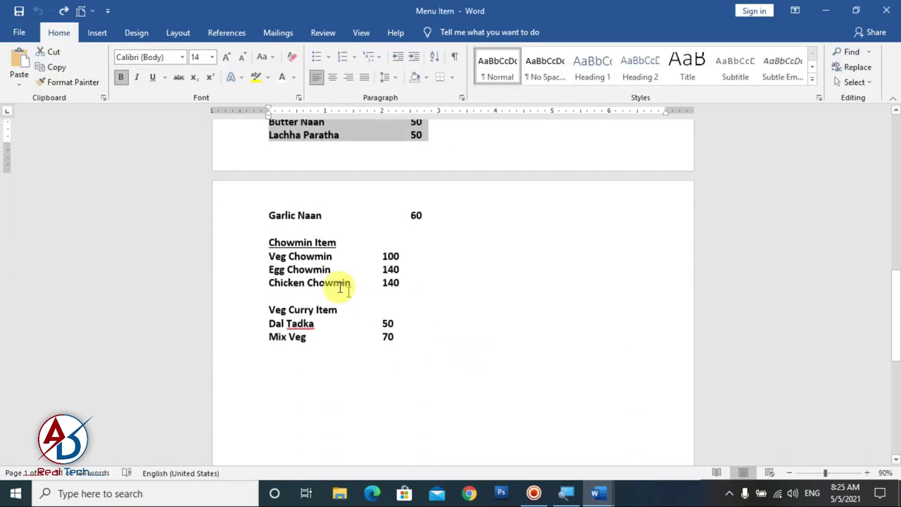
pyautogui.scroll(3, 338, 287)
pyautogui.scroll(7, 334, 326)
pyautogui.scroll(2, 335, 326)
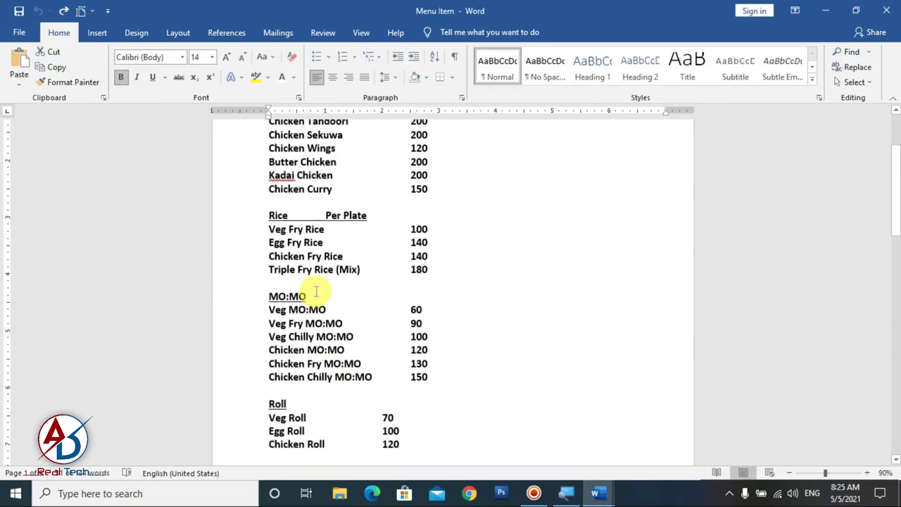
pyautogui.moveTo(279, 303); pyautogui.dragTo(448, 370)
pyautogui.moveTo(268, 308); pyautogui.dragTo(449, 378)
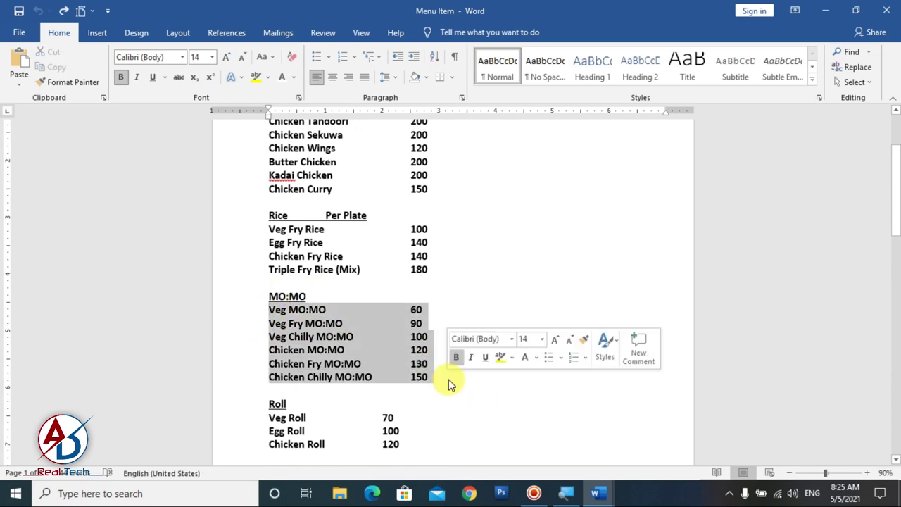
# Duplicate the paratha list box, paste the MO:MO list into it, and shorten it to 1.6 inches
pyautogui.moveTo(598, 493)
pyautogui.click(547, 445)
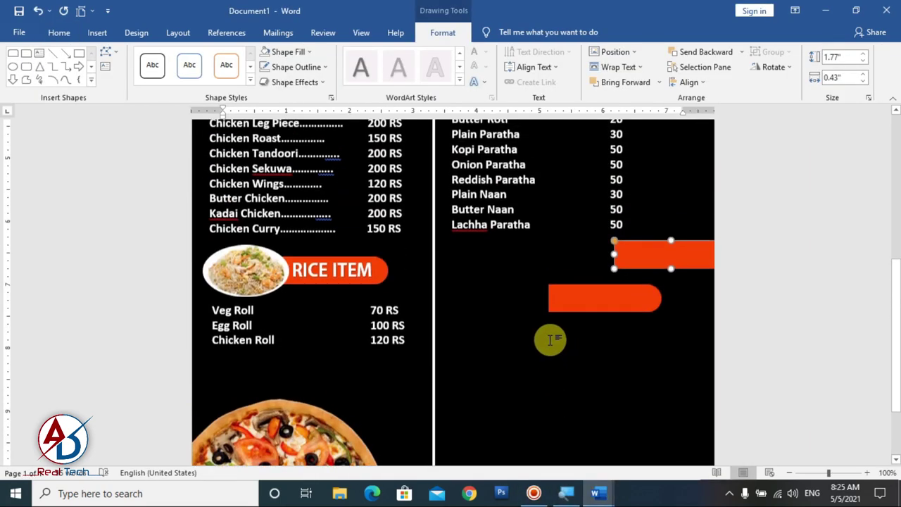
pyautogui.click(495, 210)
pyautogui.keyDown('ctrl'); pyautogui.moveTo(524, 250); pyautogui.dragTo(521, 395); pyautogui.keyUp('ctrl')
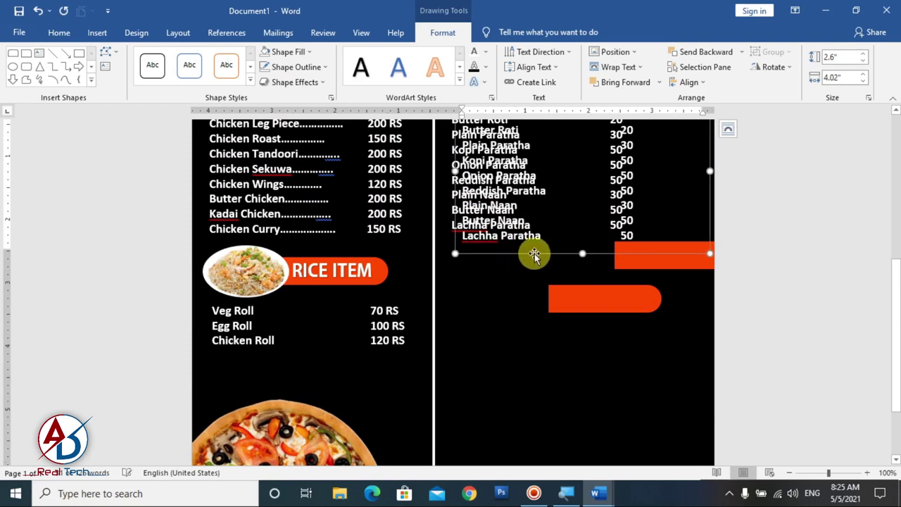
pyautogui.hotkey('ctrl', 'a')
pyautogui.hotkey('ctrl', 'v')
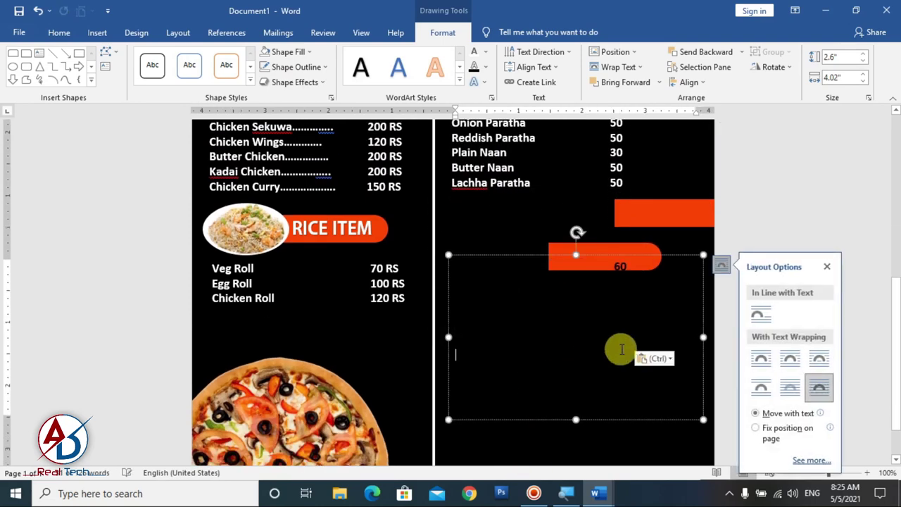
pyautogui.click(562, 355)
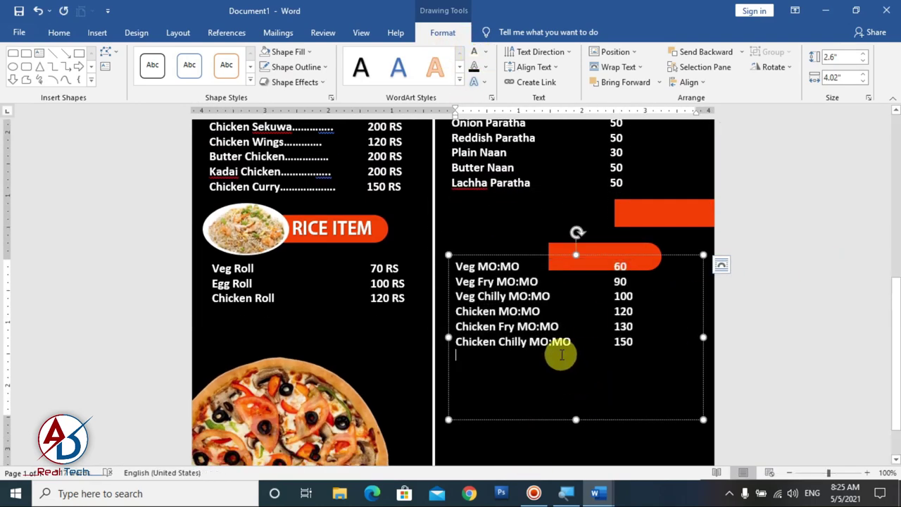
pyautogui.moveTo(576, 419); pyautogui.dragTo(576, 357)
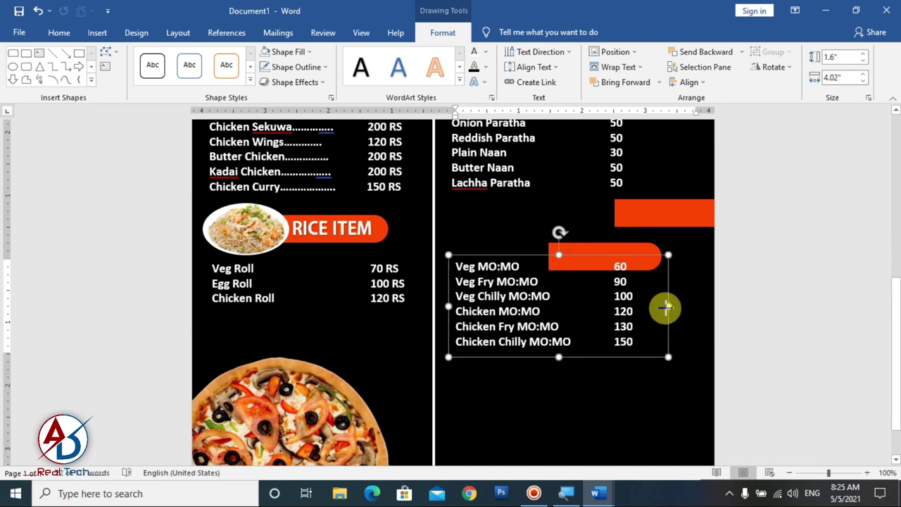
pyautogui.scroll(8, 550, 317)
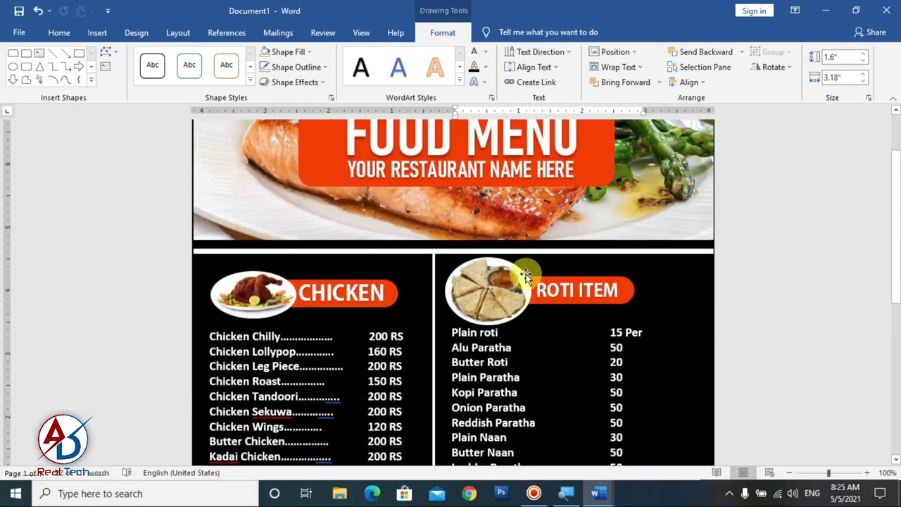
# Place a white oval below Lachha Paratha
pyautogui.click(509, 266)
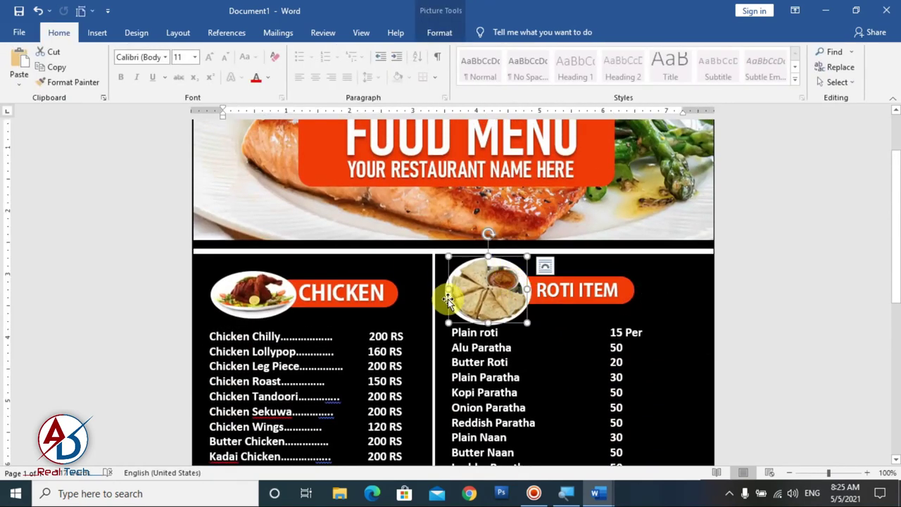
pyautogui.scroll(10, 443, 300)
pyautogui.moveTo(441, 331); pyautogui.dragTo(584, 144)
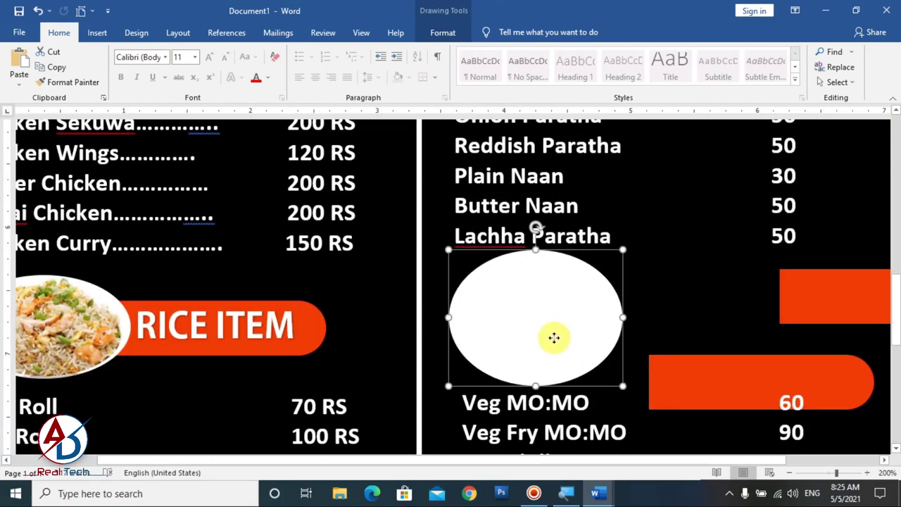
pyautogui.moveTo(584, 143); pyautogui.dragTo(558, 320)
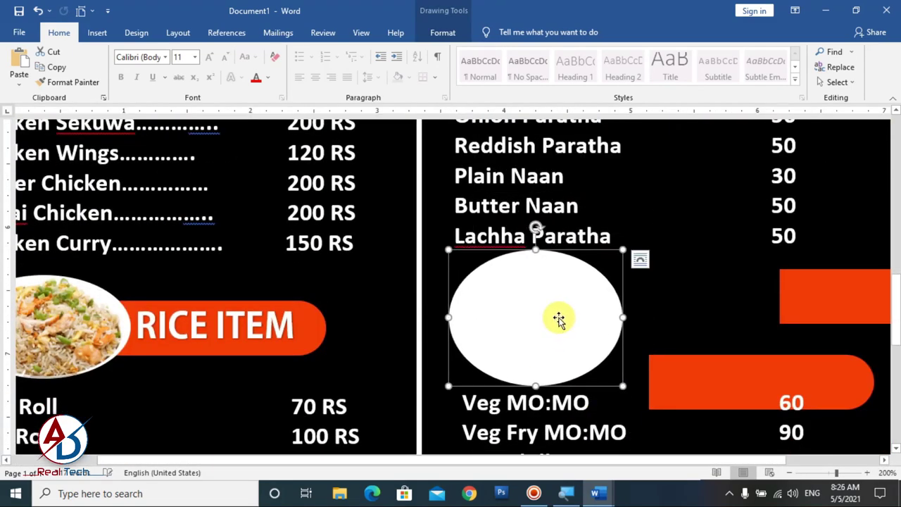
# Insert the Momo 1 picture in front of text and position it on the oval
pyautogui.click(97, 33)
pyautogui.click(136, 61)
pyautogui.click(155, 112)
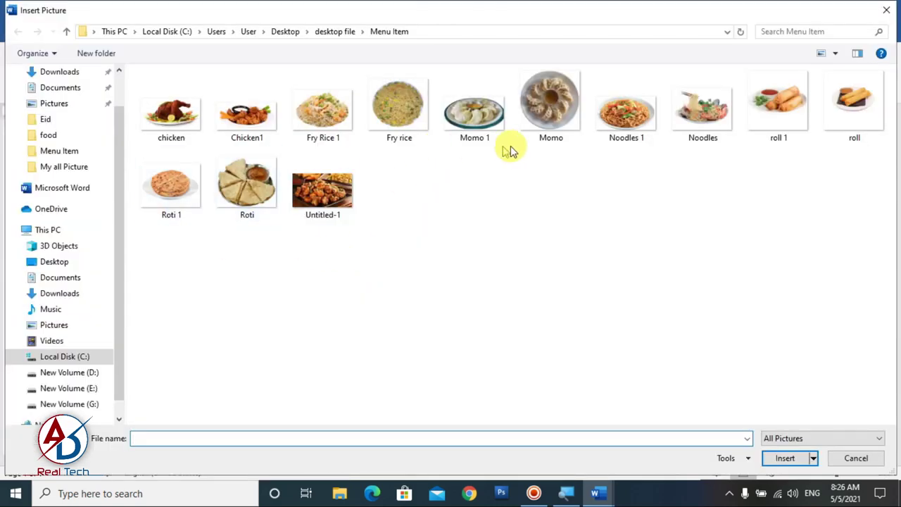
pyautogui.click(479, 134)
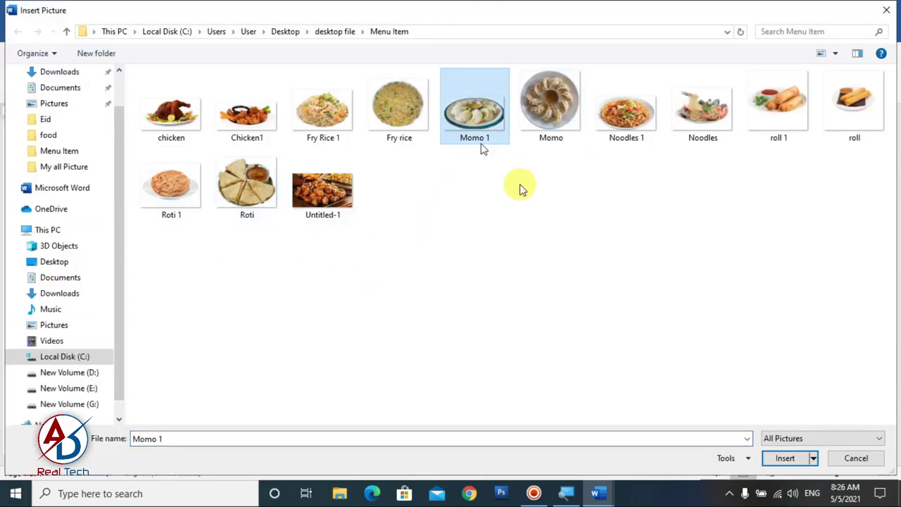
pyautogui.click(782, 459)
pyautogui.click(605, 67)
pyautogui.click(624, 181)
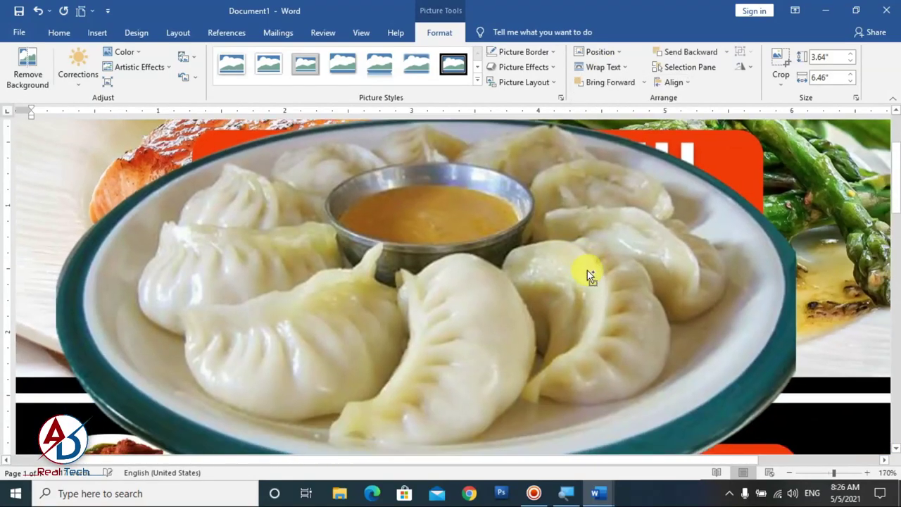
pyautogui.scroll(-8, 590, 272)
pyautogui.moveTo(309, 384)
pyautogui.mouseDown()
pyautogui.moveTo(473, 252)
pyautogui.moveTo(507, 345)
pyautogui.mouseUp()
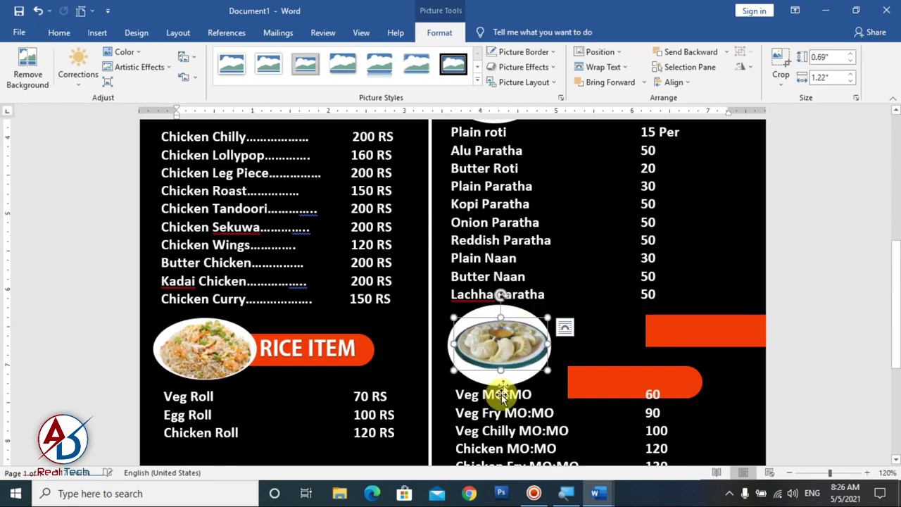
# Move the orange bar beside the momo picture and delete the spare bar behind the momo list
pyautogui.click(500, 380)
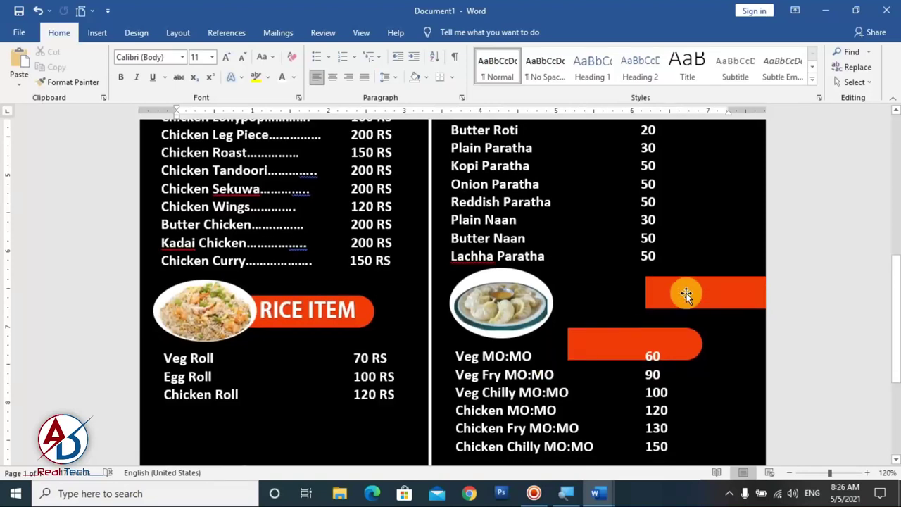
pyautogui.moveTo(684, 292); pyautogui.dragTo(581, 303)
pyautogui.click(603, 346)
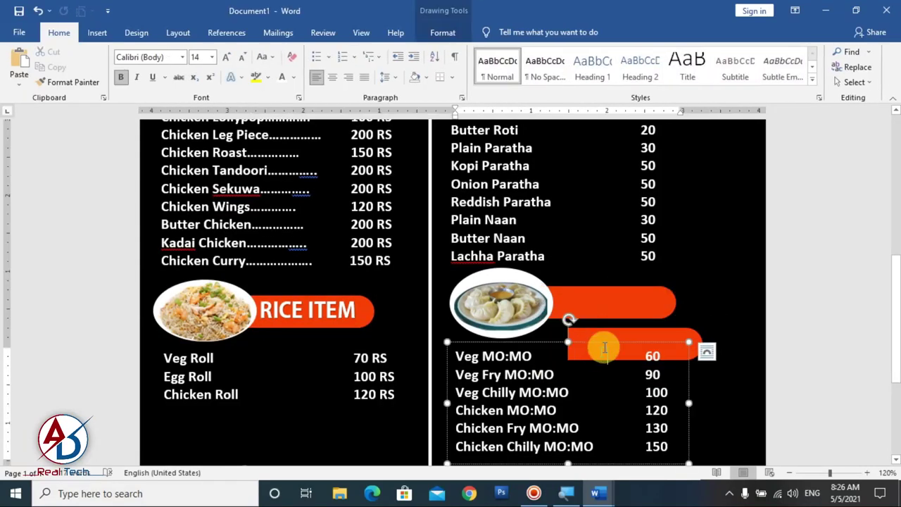
pyautogui.click(643, 328)
pyautogui.press('Delete')
# Copy the RICE ITEM label onto the momo bar, retype it MO:MO ITEM at size 16
pyautogui.click(318, 287)
pyautogui.hotkey('ctrl', 'c')
pyautogui.hotkey('ctrl', 'v')
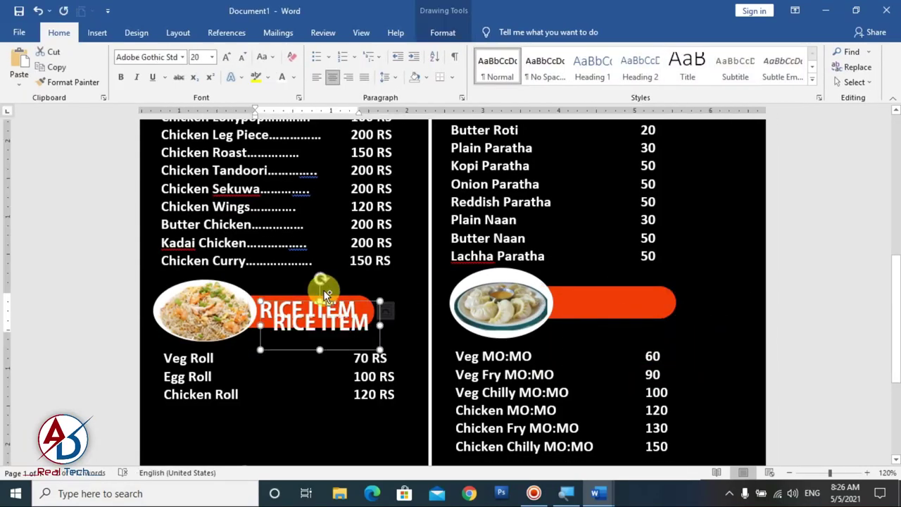
pyautogui.moveTo(366, 302)
pyautogui.mouseDown()
pyautogui.moveTo(616, 305)
pyautogui.moveTo(630, 282)
pyautogui.mouseUp()
pyautogui.write('m')
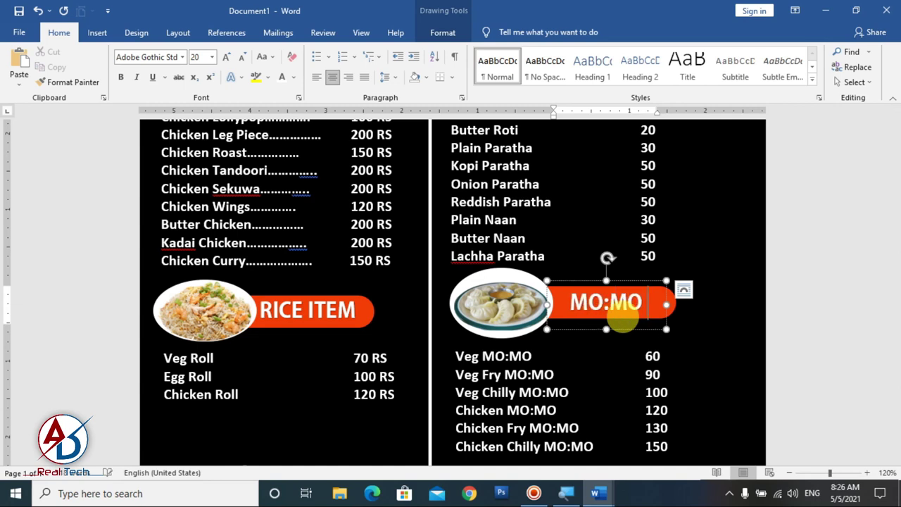
pyautogui.hotkey('ctrl', 'a')
pyautogui.click(241, 56)
pyautogui.click(242, 57)
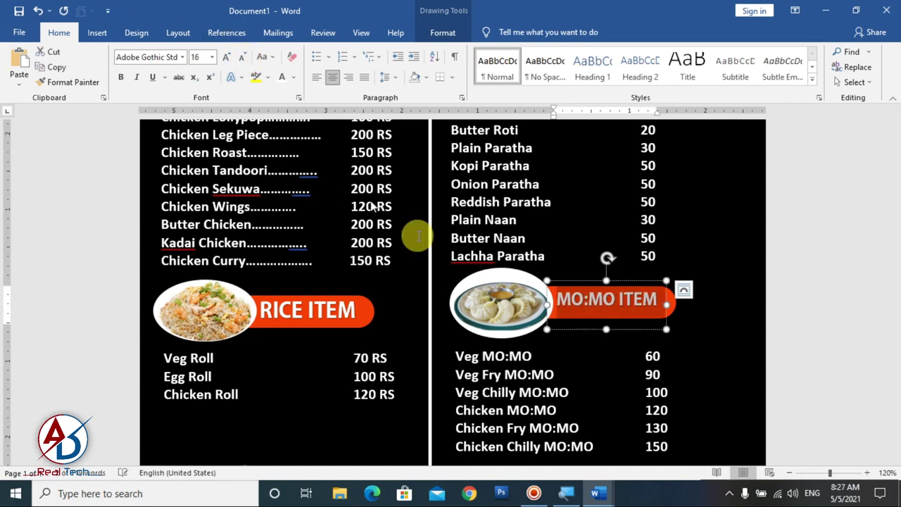
pyautogui.click(800, 358)
pyautogui.scroll(2, 678, 301)
pyautogui.scroll(-8, 552, 320)
pyautogui.scroll(-5, 566, 333)
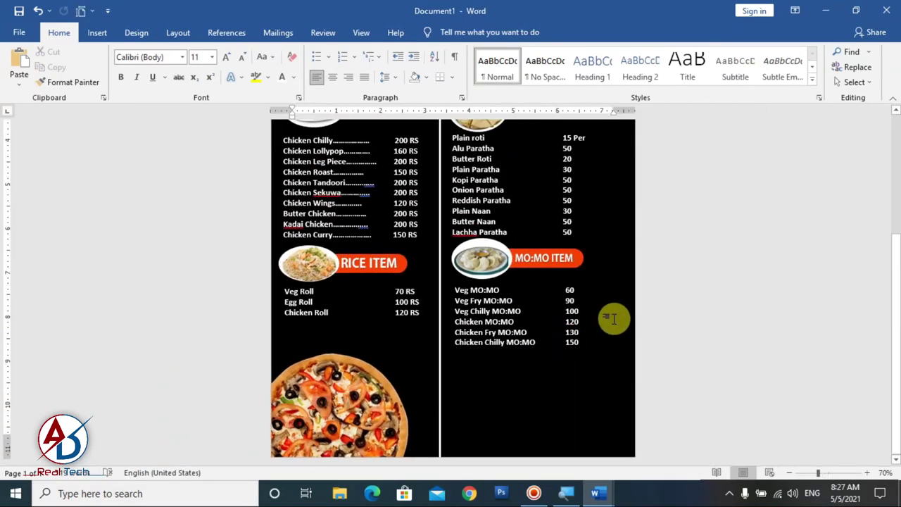
pyautogui.scroll(1, 610, 316)
pyautogui.scroll(-1, 584, 336)
# Copy the three Chowmin lines with prices from the Menu Item document
pyautogui.click(101, 32)
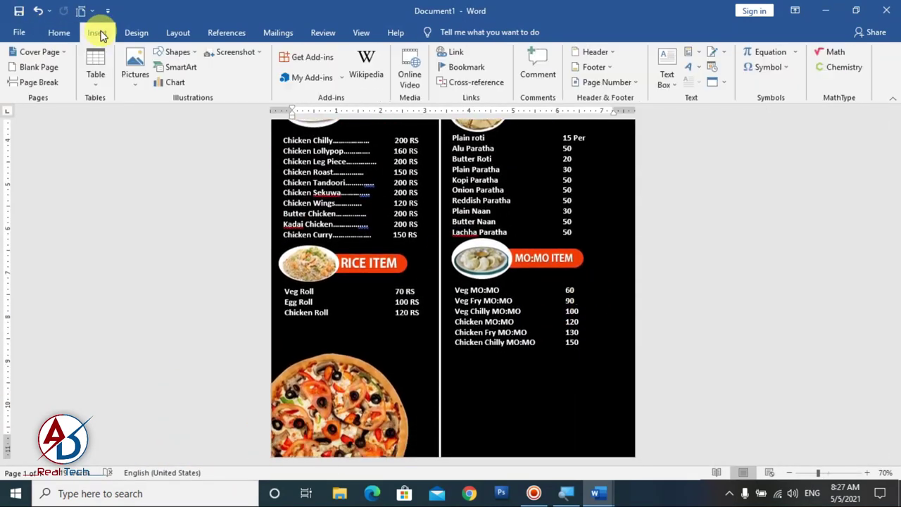
pyautogui.click(138, 83)
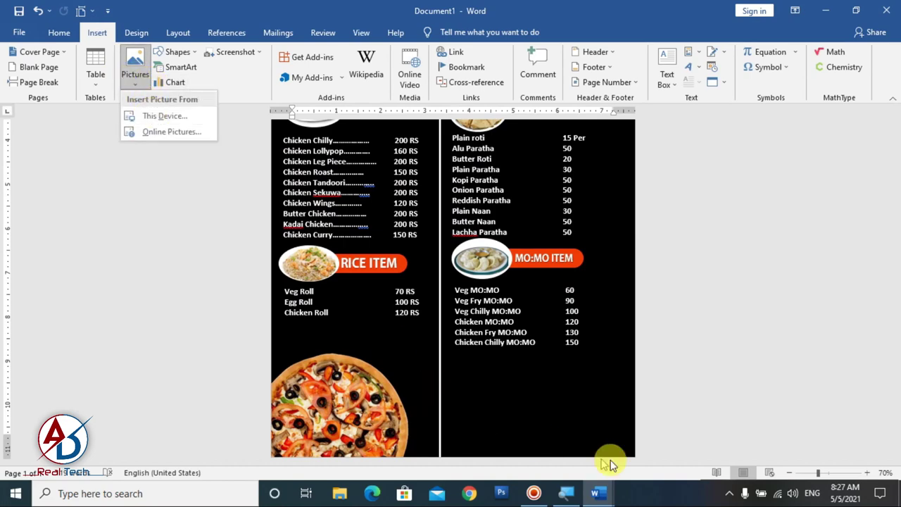
pyautogui.moveTo(597, 494)
pyautogui.click(669, 401)
pyautogui.scroll(-3, 493, 364)
pyautogui.scroll(-5, 459, 366)
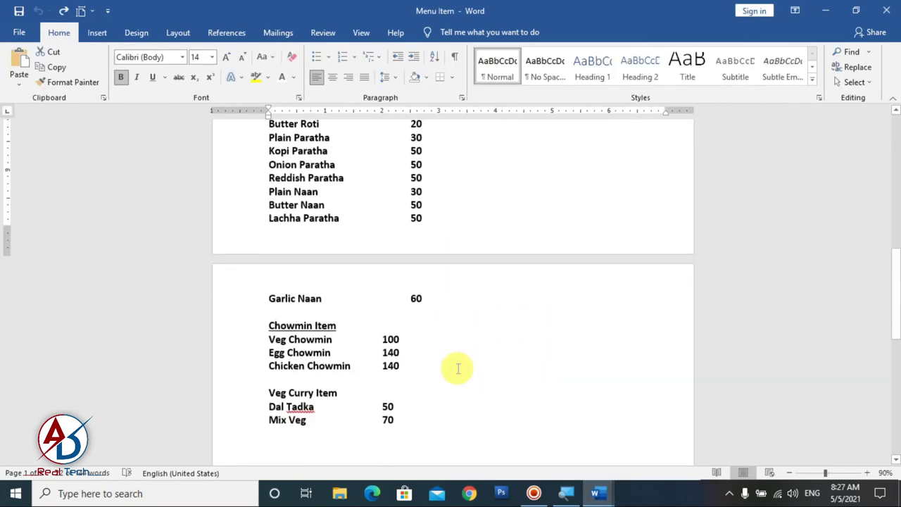
pyautogui.moveTo(269, 338); pyautogui.dragTo(407, 374)
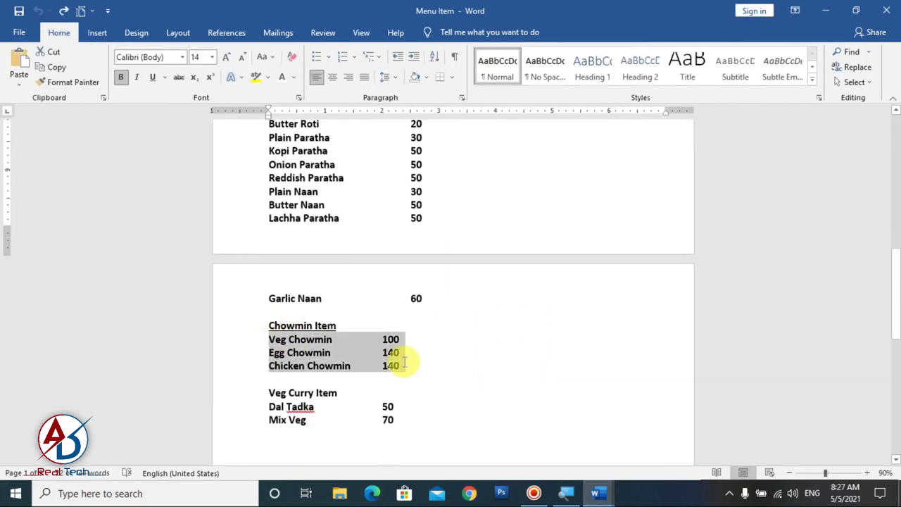
pyautogui.hotkey('alt', 'Tab')
# Duplicate the momo price list box lower in the column and replace its text with the Chowmin lines
pyautogui.click(503, 282)
pyautogui.moveTo(502, 282)
pyautogui.mouseDown()
pyautogui.moveTo(553, 307)
pyautogui.moveTo(531, 398)
pyautogui.mouseUp()
pyautogui.hotkey('ctrl', 'a')
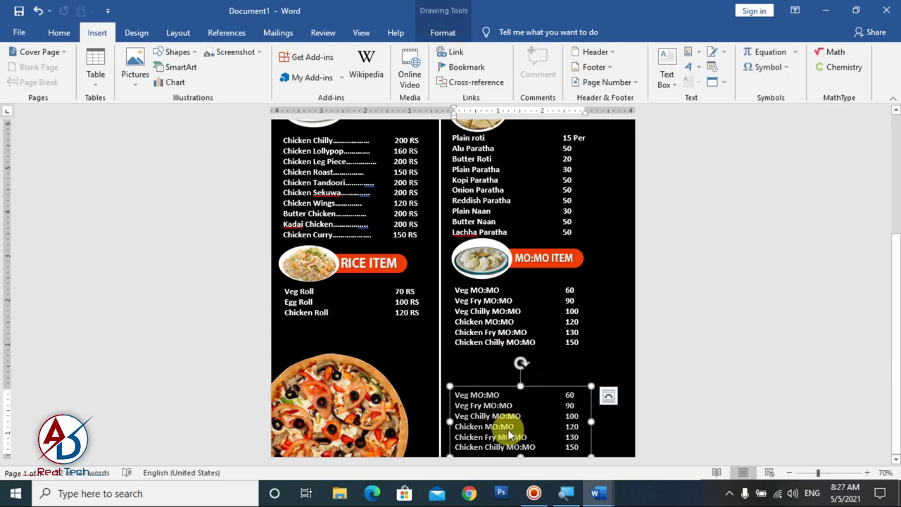
pyautogui.hotkey('ctrl', 'v')
pyautogui.click(59, 33)
pyautogui.click(554, 406)
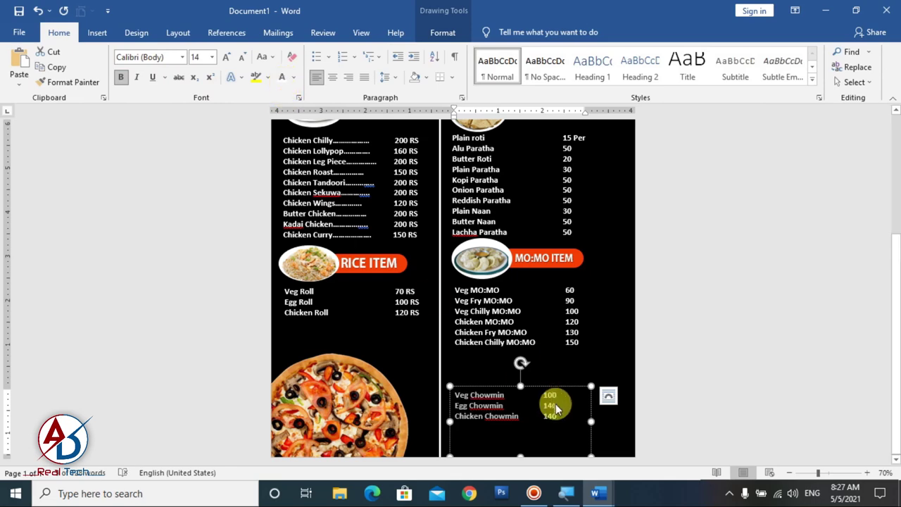
pyautogui.moveTo(527, 458); pyautogui.dragTo(521, 438)
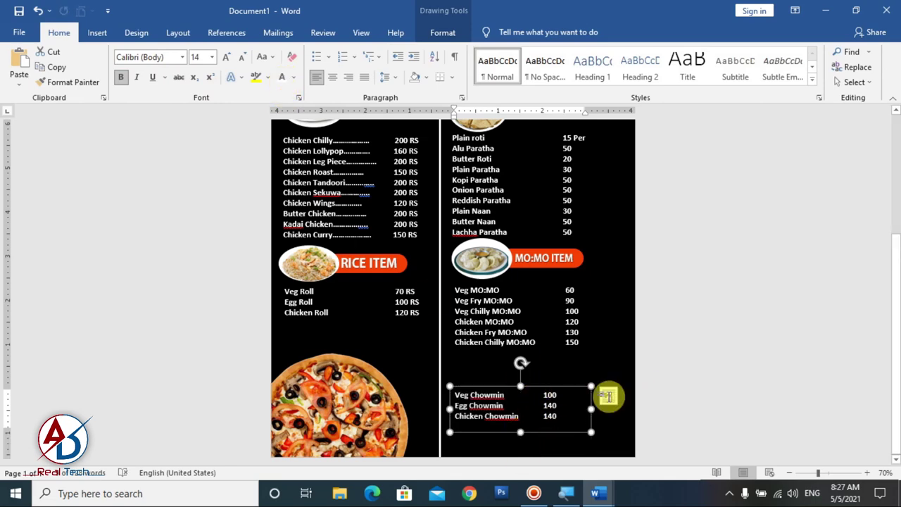
pyautogui.click(633, 359)
# Copy the orange MO:MO ITEM bar to sit above the Chowmin list
pyautogui.scroll(2, 634, 359)
pyautogui.click(583, 338)
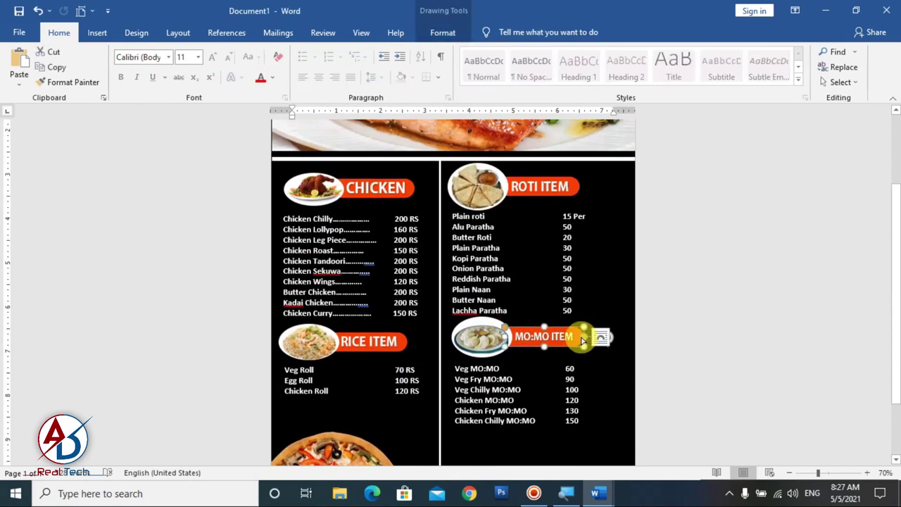
pyautogui.moveTo(583, 338); pyautogui.dragTo(580, 455)
pyautogui.scroll(-2, 580, 455)
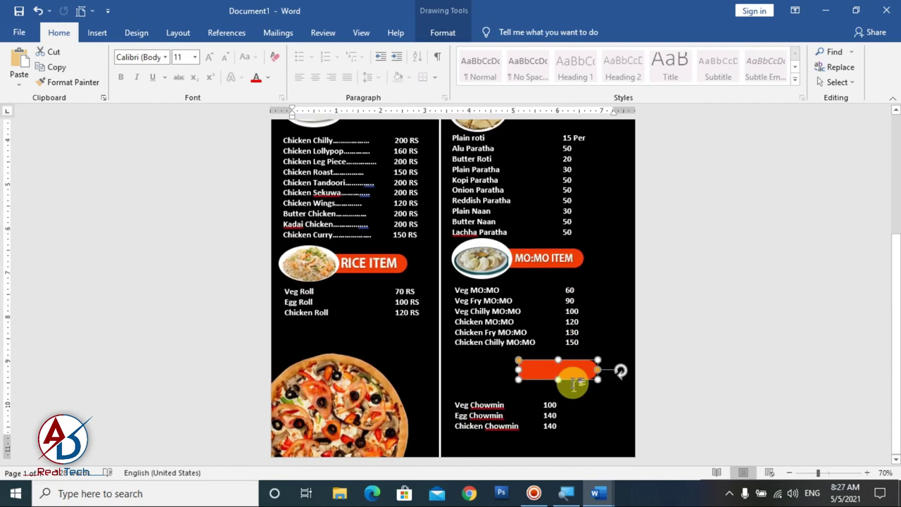
pyautogui.click(679, 374)
pyautogui.scroll(4, 501, 276)
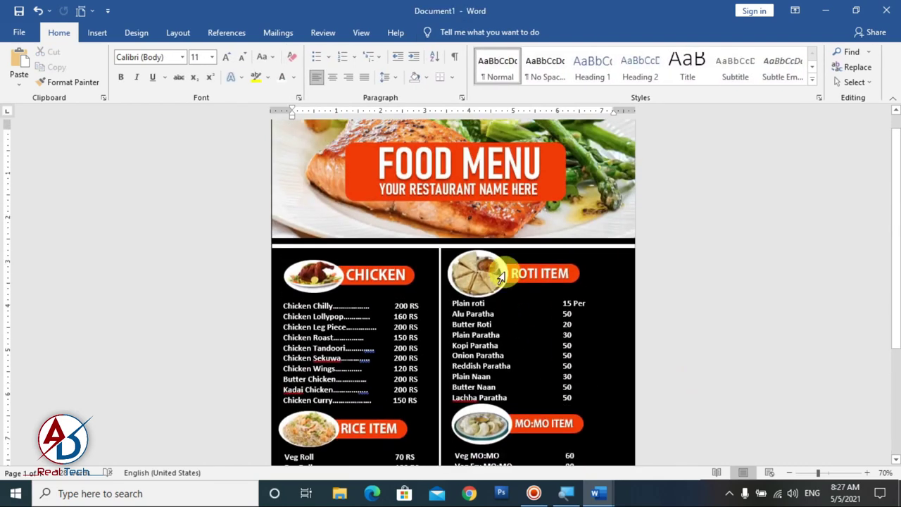
# Copy the white picture oval into place above the new orange bar
pyautogui.click(448, 275)
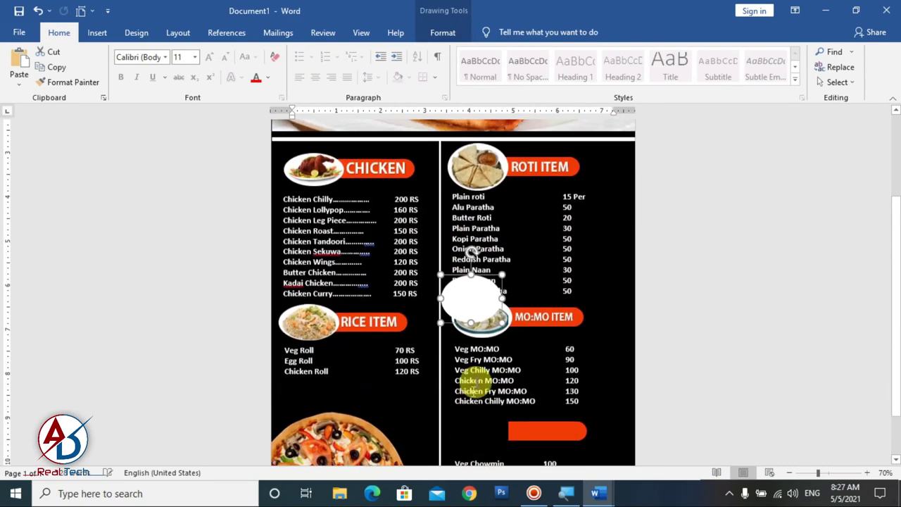
pyautogui.moveTo(483, 281)
pyautogui.mouseDown()
pyautogui.moveTo(480, 436)
pyautogui.moveTo(486, 428)
pyautogui.mouseUp()
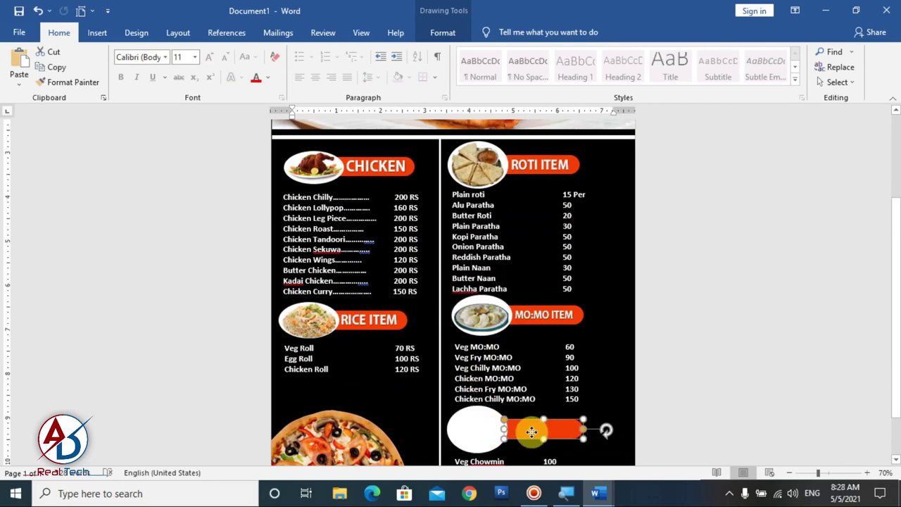
pyautogui.scroll(1, 705, 439)
pyautogui.click(609, 428)
pyautogui.scroll(-3, 610, 428)
pyautogui.keyDown('ctrl'); pyautogui.scroll(3, 575, 413); pyautogui.keyUp('ctrl')
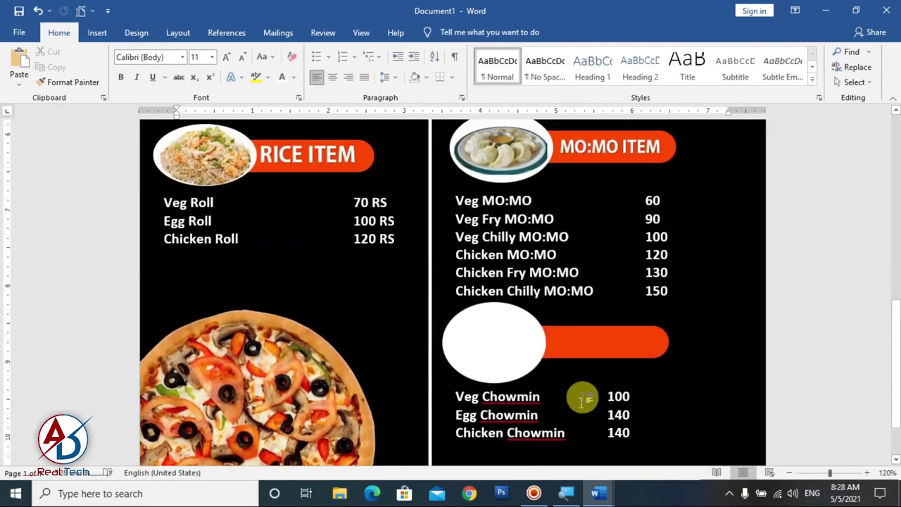
pyautogui.scroll(1, 582, 400)
# Copy the MO:MO ITEM label onto the new bar and retype it as CHOWMIN
pyautogui.click(596, 184)
pyautogui.moveTo(589, 185)
pyautogui.mouseDown()
pyautogui.moveTo(620, 357)
pyautogui.moveTo(629, 360)
pyautogui.mouseUp()
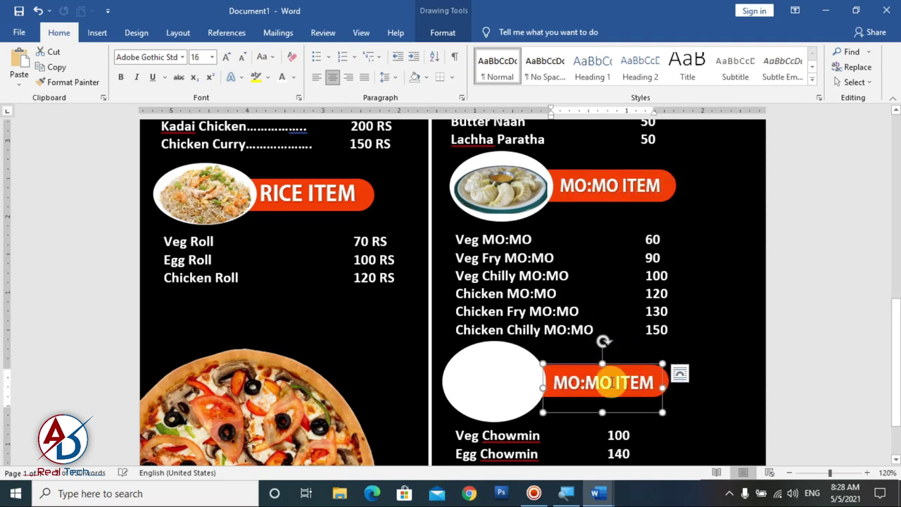
pyautogui.write('CHOWMIN')
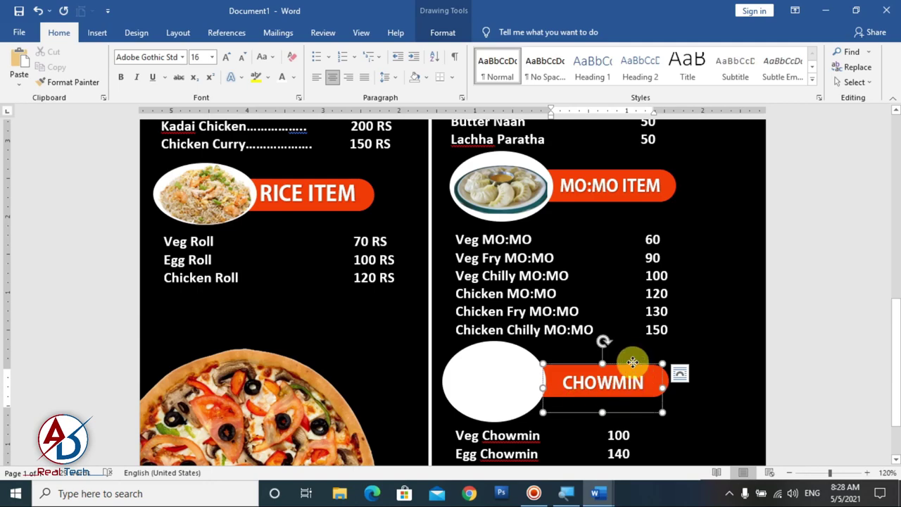
pyautogui.moveTo(632, 361); pyautogui.dragTo(632, 358)
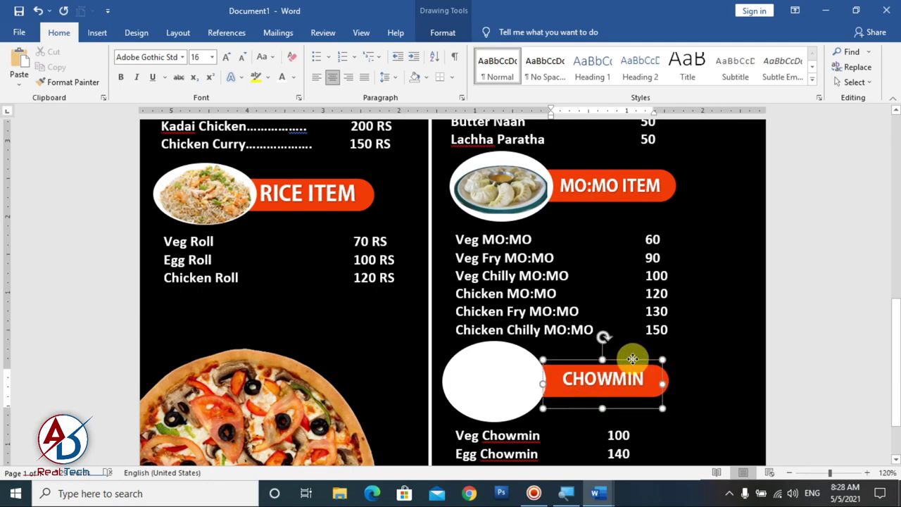
pyautogui.keyDown('ctrl'); pyautogui.scroll(-7, 705, 359); pyautogui.keyUp('ctrl')
pyautogui.keyDown('ctrl'); pyautogui.scroll(-4, 669, 352); pyautogui.keyUp('ctrl')
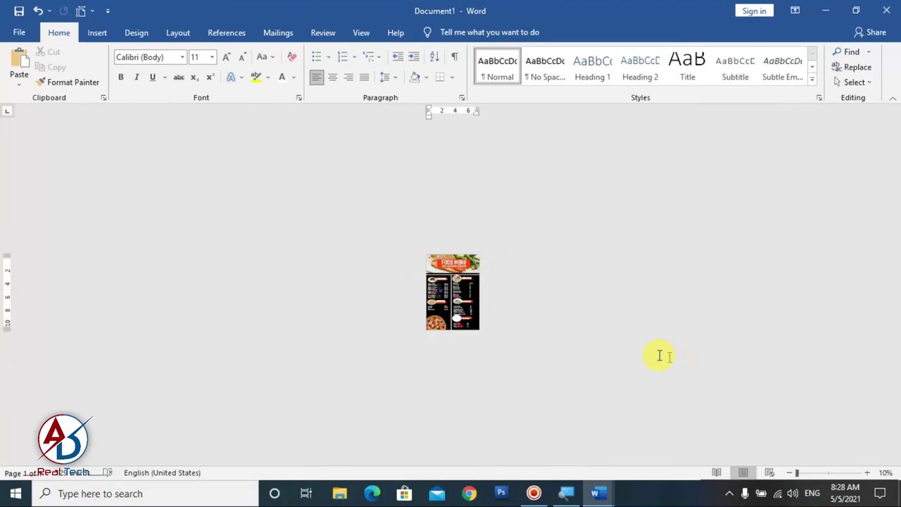
pyautogui.keyDown('ctrl'); pyautogui.scroll(4, 626, 348); pyautogui.keyUp('ctrl')
pyautogui.keyDown('ctrl'); pyautogui.scroll(2, 599, 342); pyautogui.keyUp('ctrl')
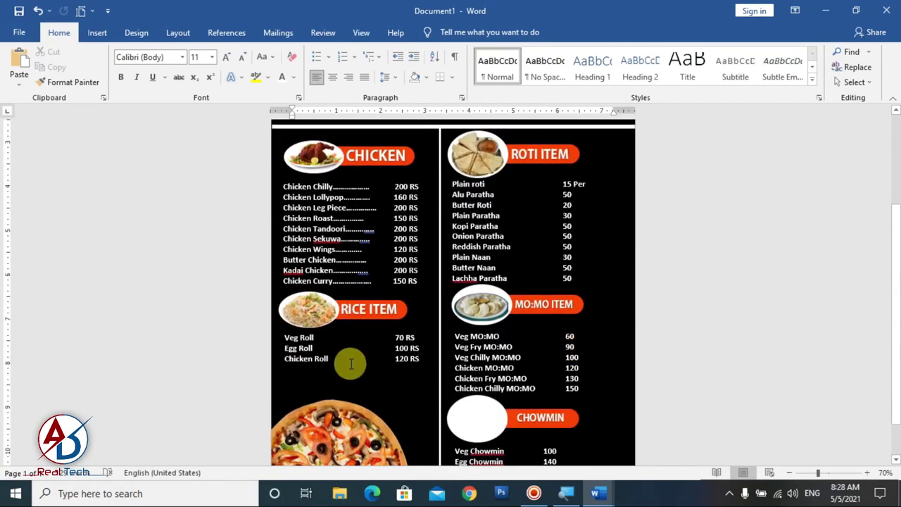
pyautogui.click(350, 363)
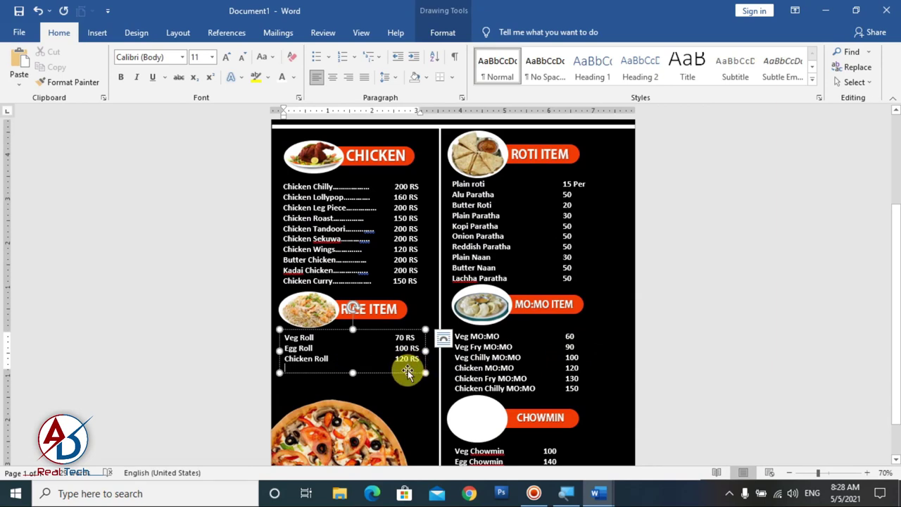
pyautogui.write('m')
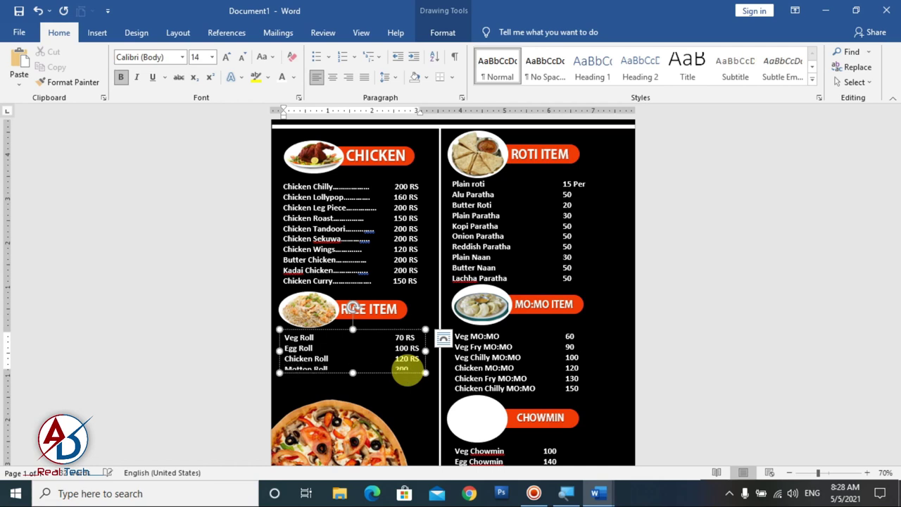
# Enlarge the rice list text box downward so every item shows
pyautogui.moveTo(354, 375); pyautogui.dragTo(353, 386)
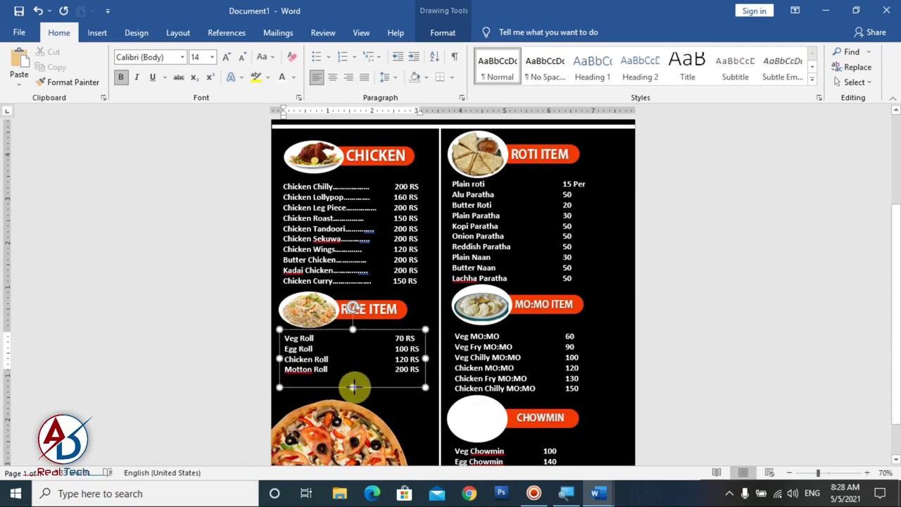
pyautogui.rightClick(287, 373)
pyautogui.press('Escape')
pyautogui.rightClick(287, 376)
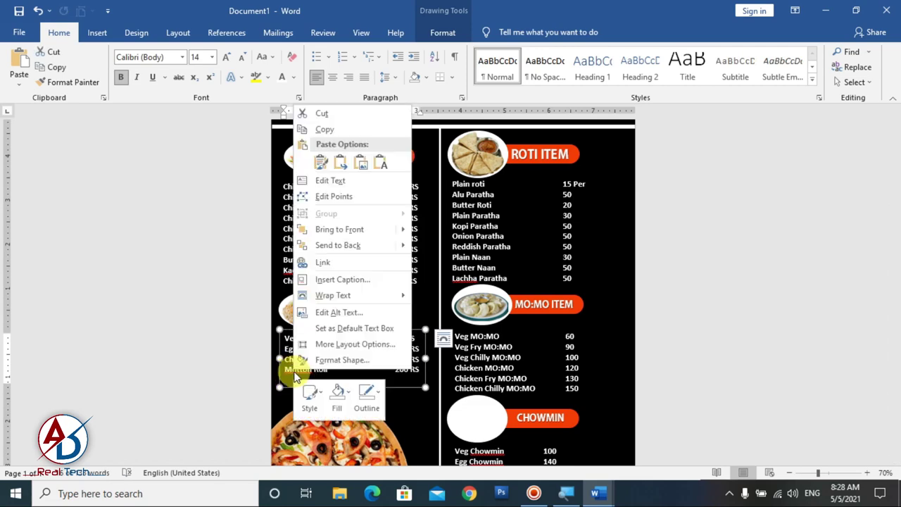
# Correct 'Motton' to 'mutton' and add a new line for Pork Roll 150 RS
pyautogui.click(298, 369)
pyautogui.rightClick(306, 375)
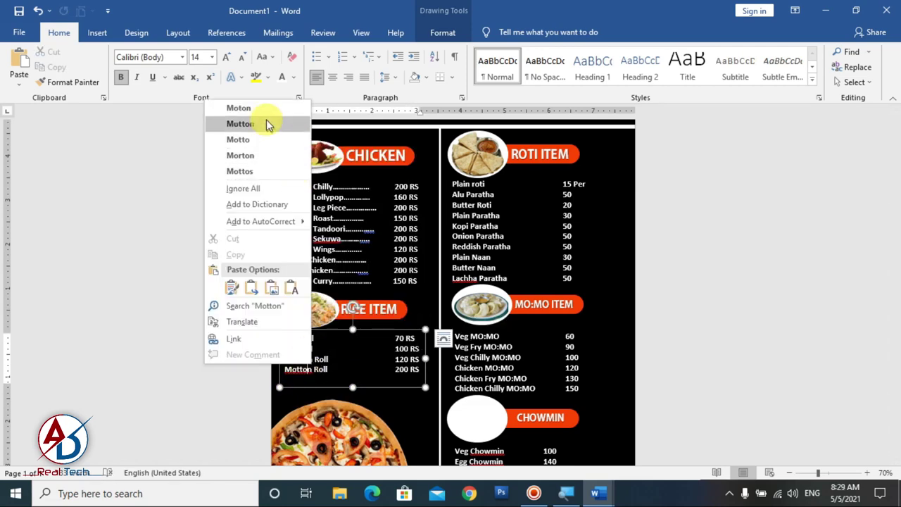
pyautogui.click(266, 117)
pyautogui.rightClick(301, 377)
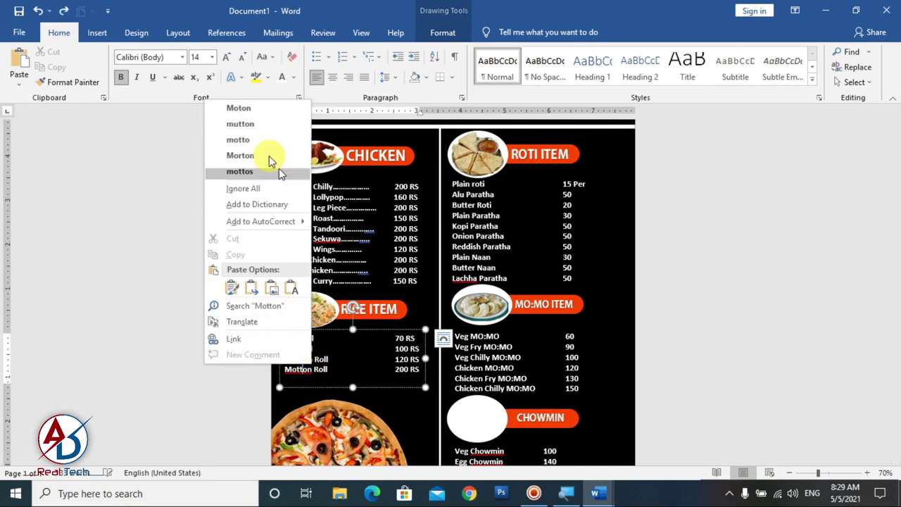
pyautogui.click(240, 123)
pyautogui.press('Return')
pyautogui.write('Pork Roll 150 RS')
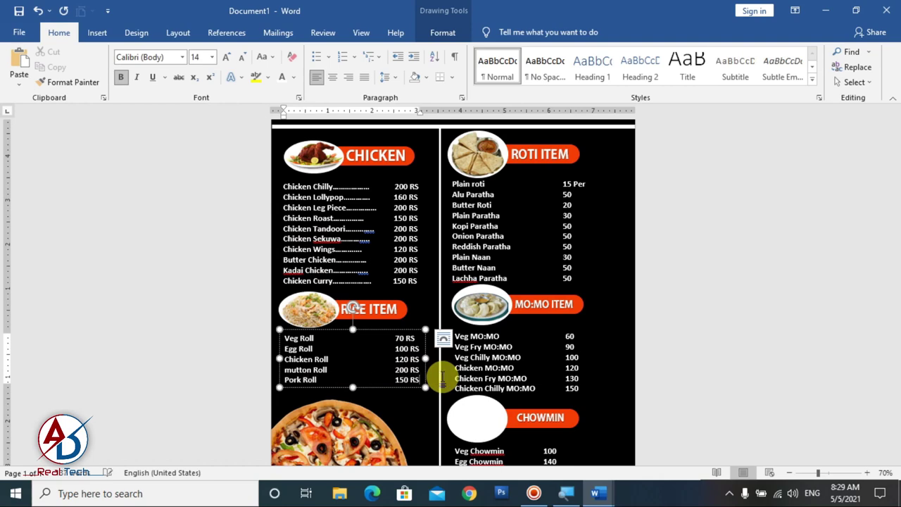
pyautogui.scroll(2, 696, 360)
pyautogui.scroll(-4, 539, 312)
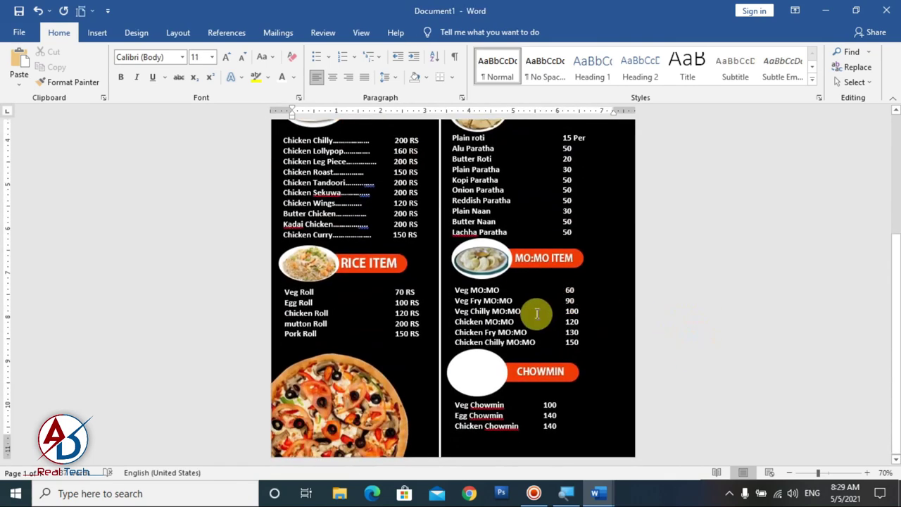
# Insert the Noodles 1 photo from this device with Behind Text wrapping
pyautogui.click(97, 32)
pyautogui.click(135, 70)
pyautogui.click(164, 116)
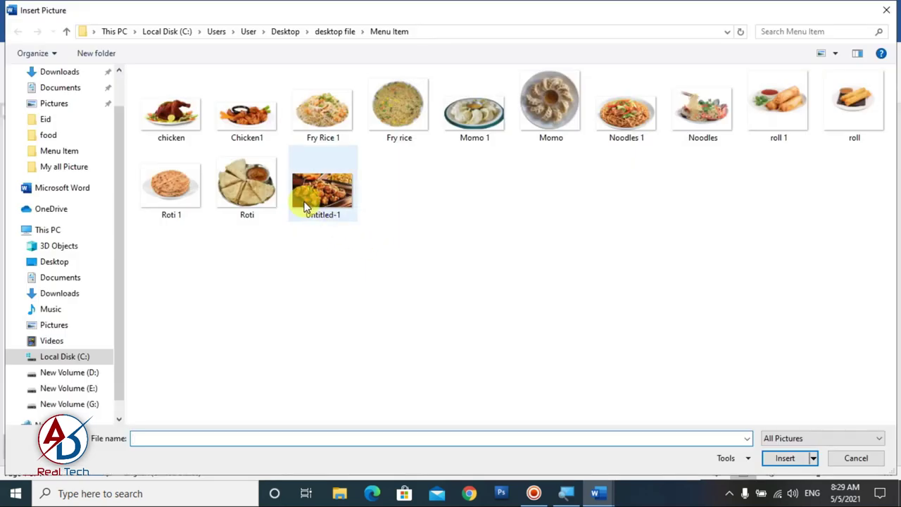
pyautogui.click(630, 116)
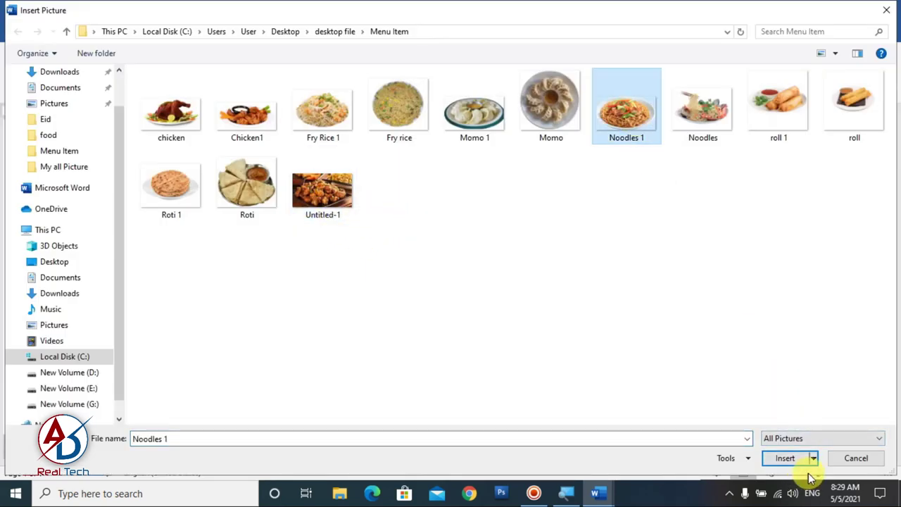
pyautogui.click(785, 459)
pyautogui.click(603, 67)
pyautogui.click(598, 163)
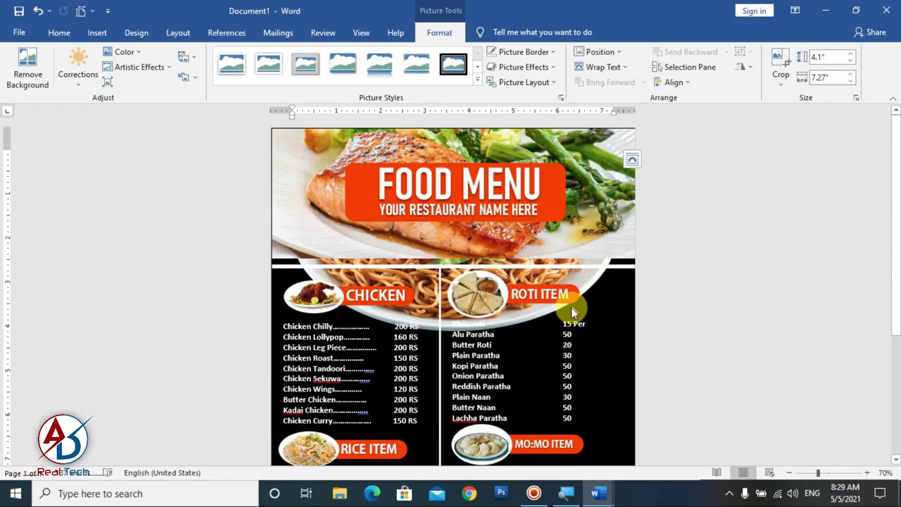
# Shrink the noodles photo and fit it into the white circle beside CHOWMIN
pyautogui.moveTo(572, 312); pyautogui.dragTo(526, 157)
pyautogui.scroll(-4, 493, 352)
pyautogui.click(483, 428)
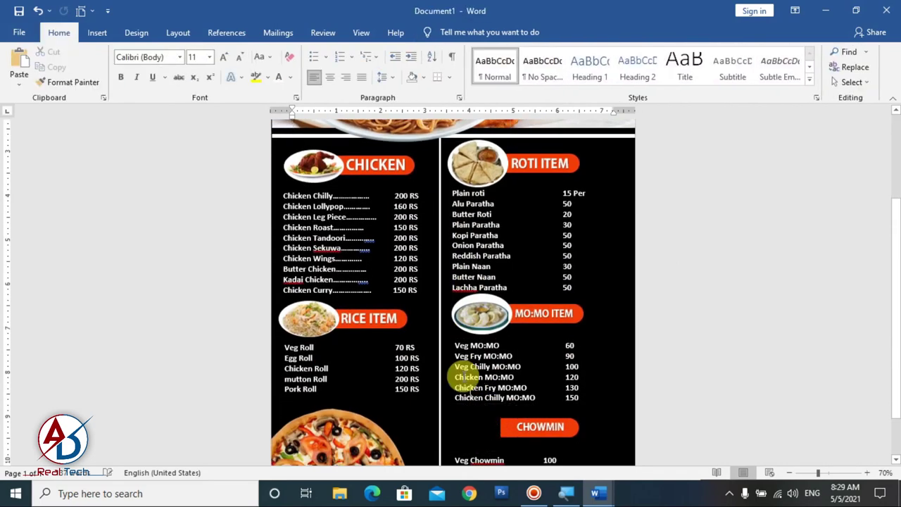
pyautogui.moveTo(396, 138); pyautogui.dragTo(465, 352)
pyautogui.moveTo(570, 256)
pyautogui.mouseDown()
pyautogui.moveTo(434, 348)
pyautogui.moveTo(483, 386)
pyautogui.mouseUp()
pyautogui.moveTo(433, 401); pyautogui.dragTo(452, 389)
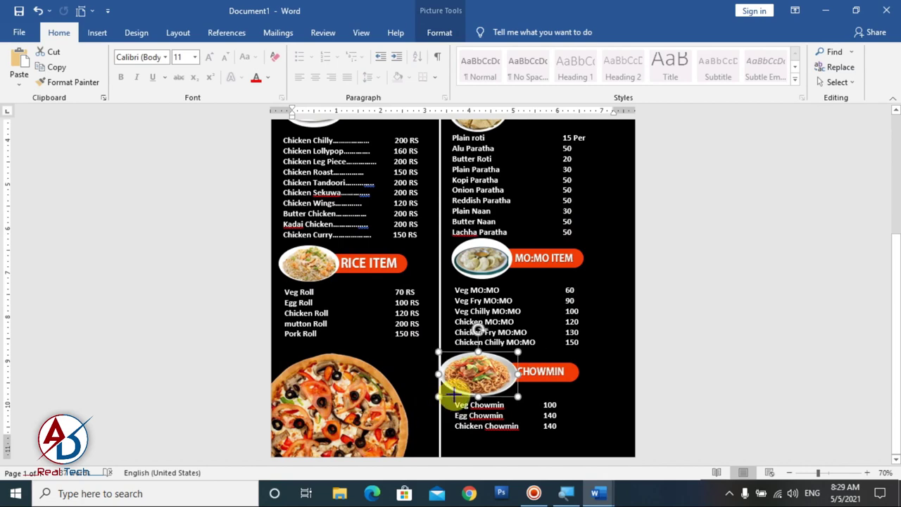
pyautogui.press('Left')
pyautogui.press('Left')
pyautogui.press('Down')
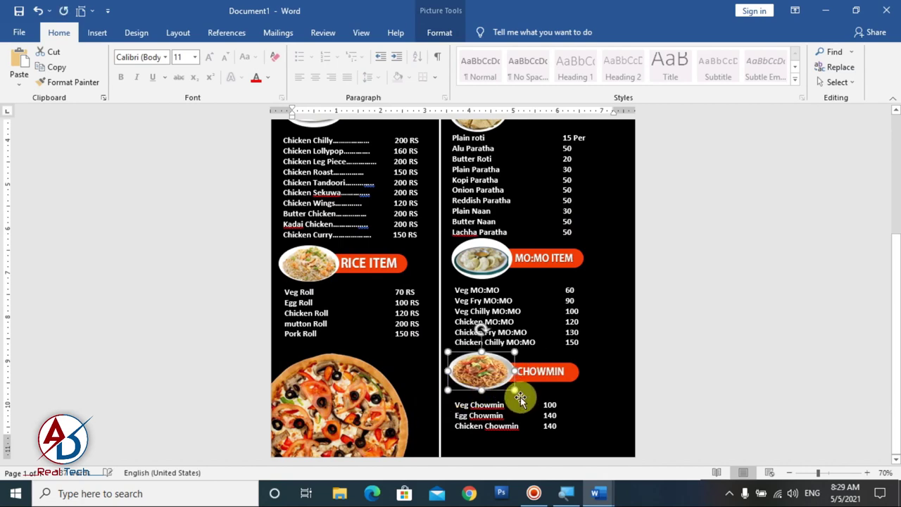
pyautogui.click(694, 357)
pyautogui.scroll(-6, 592, 352)
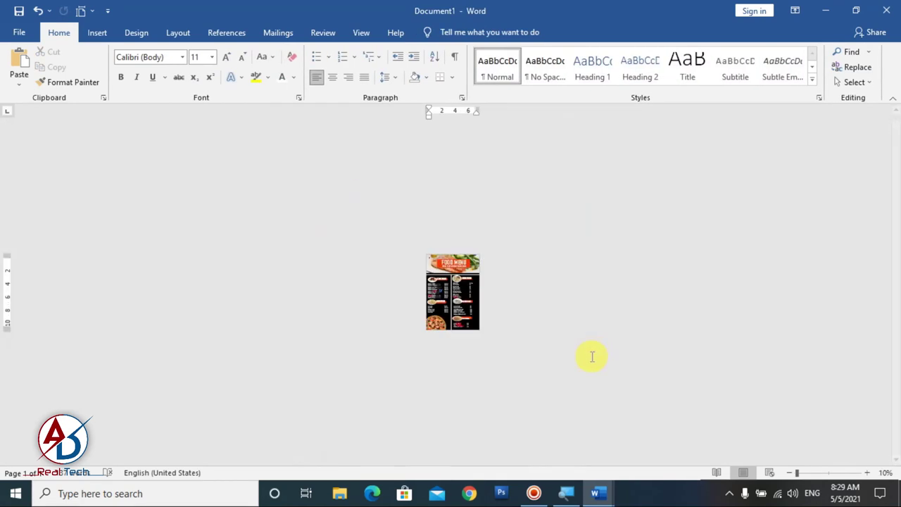
pyautogui.scroll(3, 591, 356)
pyautogui.scroll(3, 585, 356)
pyautogui.keyDown('ctrl'); pyautogui.scroll(3, 574, 363); pyautogui.keyUp('ctrl')
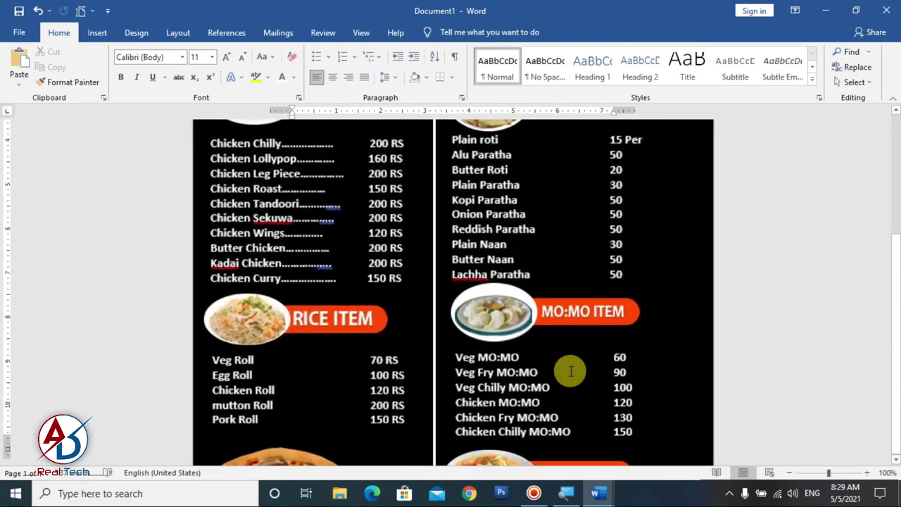
pyautogui.scroll(-3, 569, 370)
# Nudge the Chowmin price list box up slightly
pyautogui.click(543, 378)
pyautogui.press('Up')
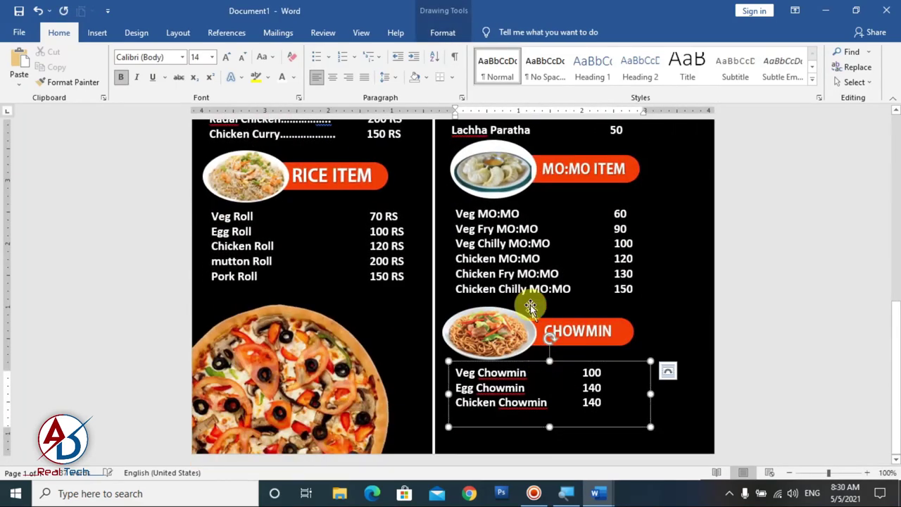
pyautogui.click(524, 260)
pyautogui.click(751, 348)
pyautogui.scroll(4, 714, 376)
pyautogui.scroll(-4, 714, 376)
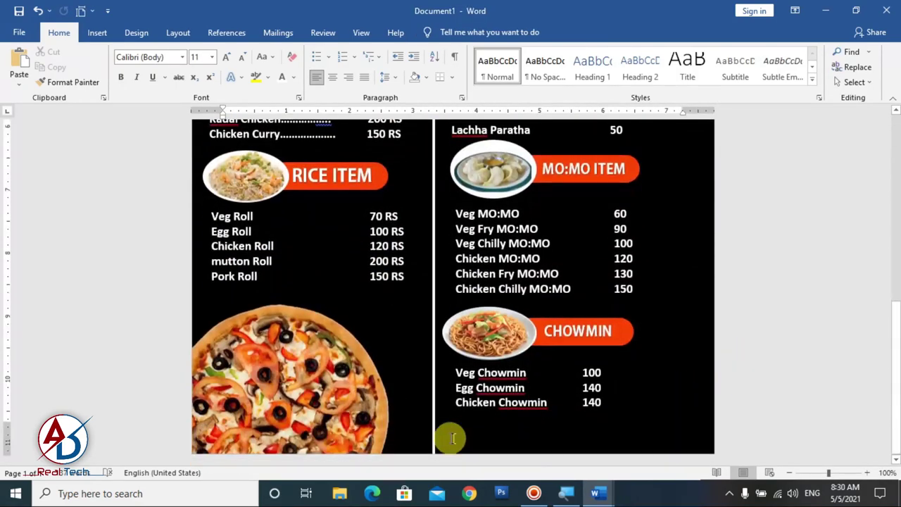
pyautogui.click(97, 33)
pyautogui.click(176, 53)
# Draw a wide oval across the bottom of the right column
pyautogui.click(238, 82)
pyautogui.moveTo(406, 238); pyautogui.dragTo(695, 416)
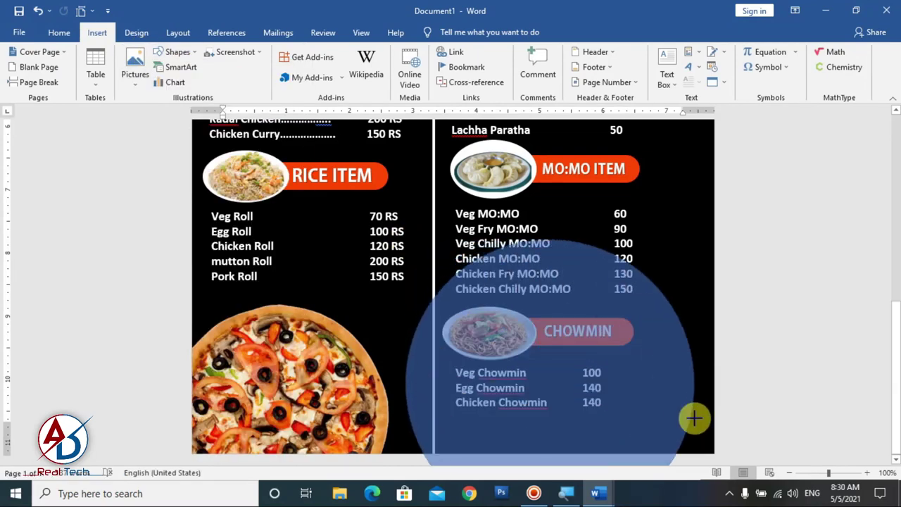
pyautogui.moveTo(748, 356)
pyautogui.mouseDown()
pyautogui.moveTo(623, 399)
pyautogui.moveTo(573, 253)
pyautogui.mouseUp()
pyautogui.moveTo(483, 443); pyautogui.dragTo(482, 305)
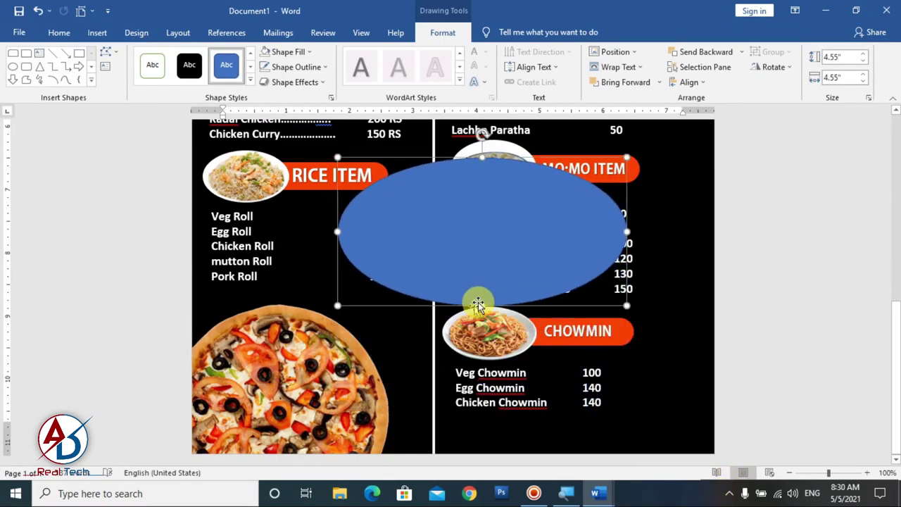
pyautogui.moveTo(521, 264)
pyautogui.mouseDown()
pyautogui.moveTo(630, 392)
pyautogui.moveTo(624, 459)
pyautogui.moveTo(658, 463)
pyautogui.mouseUp()
pyautogui.moveTo(471, 417); pyautogui.dragTo(432, 414)
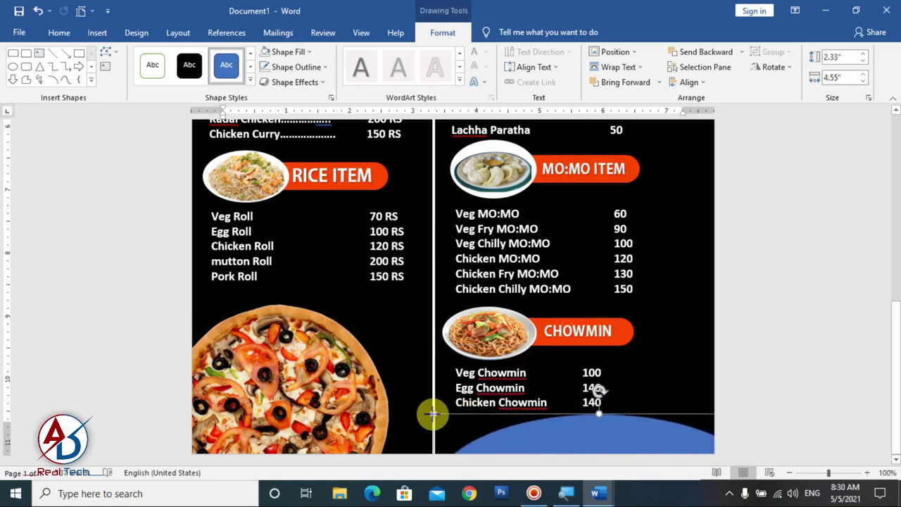
# Fill the bottom oval with orange-red
pyautogui.click(286, 52)
pyautogui.click(268, 156)
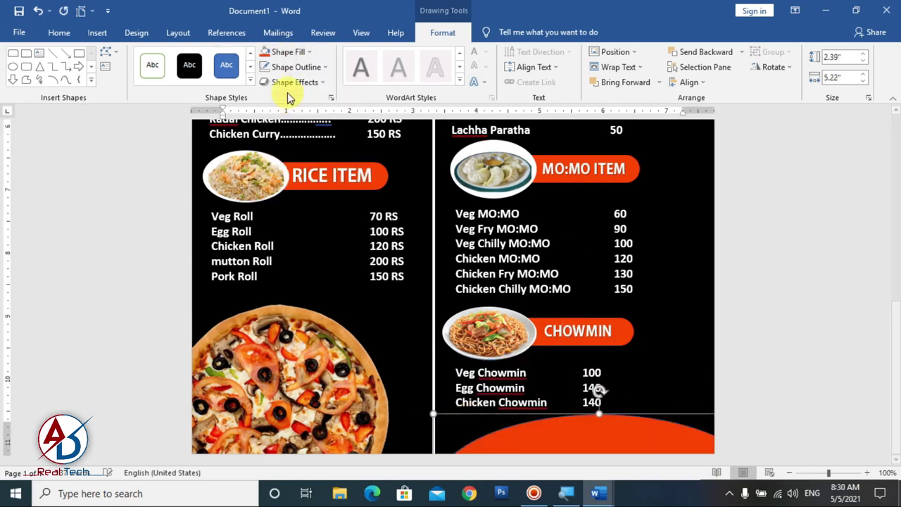
pyautogui.click(730, 372)
pyautogui.scroll(5, 730, 372)
pyautogui.scroll(-5, 704, 374)
pyautogui.click(576, 315)
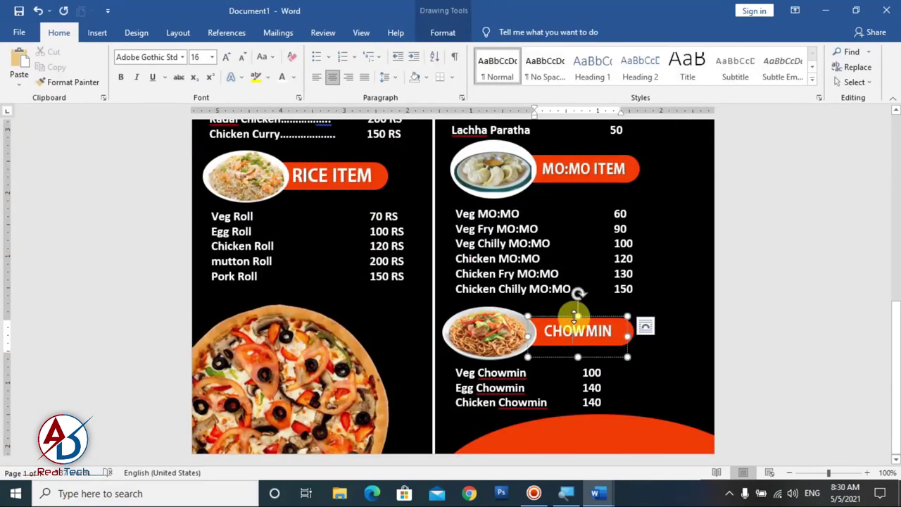
pyautogui.moveTo(574, 325); pyautogui.dragTo(590, 435)
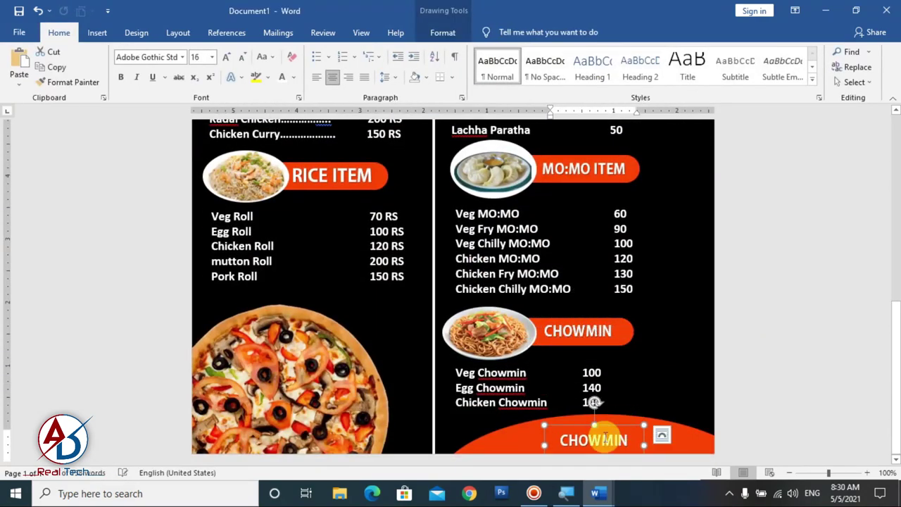
pyautogui.write('www.websit')
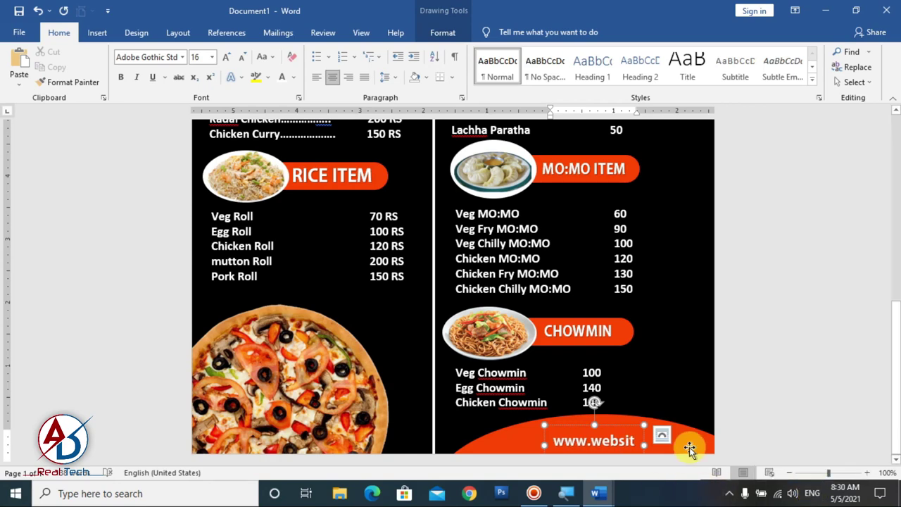
pyautogui.moveTo(642, 444)
pyautogui.mouseDown()
pyautogui.moveTo(690, 439)
pyautogui.moveTo(623, 424)
pyautogui.mouseUp()
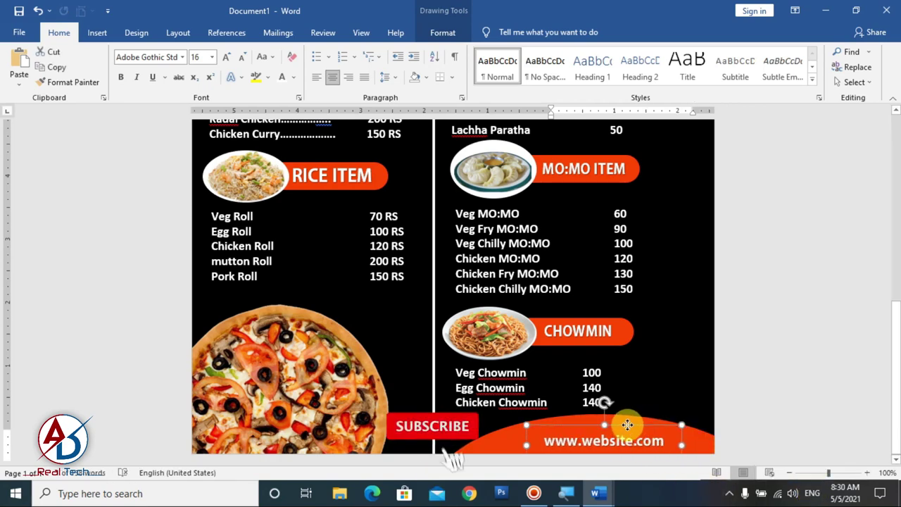
pyautogui.click(781, 402)
pyautogui.keyDown('ctrl'); pyautogui.scroll(-5, 680, 275); pyautogui.keyUp('ctrl')
pyautogui.keyDown('ctrl'); pyautogui.scroll(-3, 656, 298); pyautogui.keyUp('ctrl')
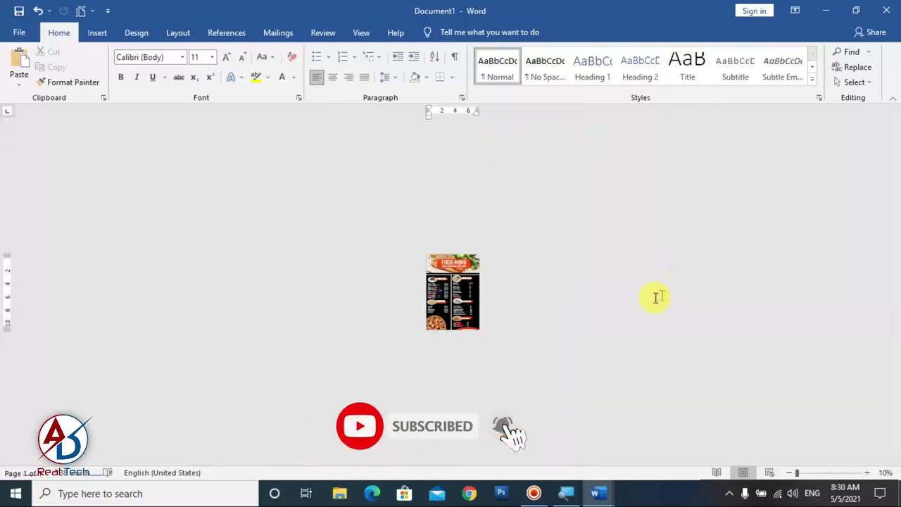
pyautogui.keyDown('ctrl'); pyautogui.scroll(3, 584, 305); pyautogui.keyUp('ctrl')
pyautogui.keyDown('ctrl'); pyautogui.scroll(1, 429, 328); pyautogui.keyUp('ctrl')
pyautogui.scroll(-2, 429, 328)
pyautogui.keyDown('ctrl'); pyautogui.scroll(1, 469, 321); pyautogui.keyUp('ctrl')
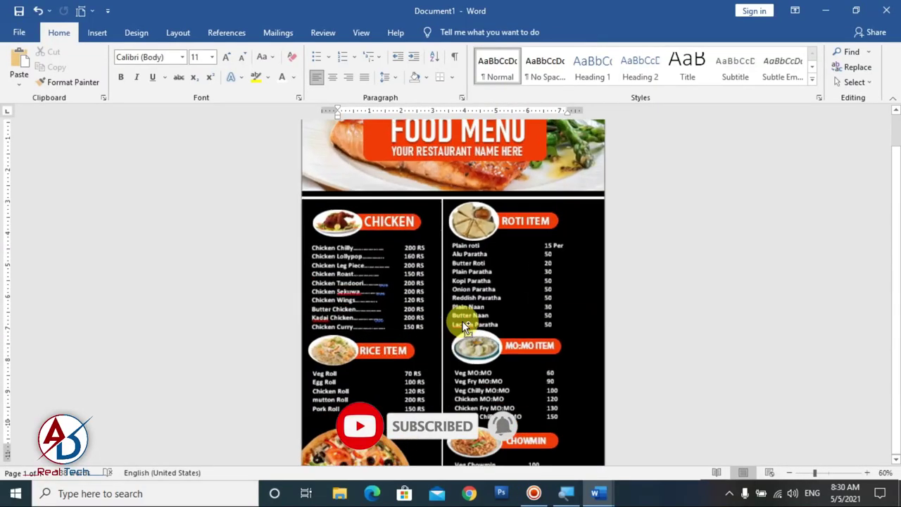
pyautogui.scroll(-2, 483, 331)
# Draw a large oval circle over the menu columns, nudged slightly left
pyautogui.click(97, 33)
pyautogui.click(176, 52)
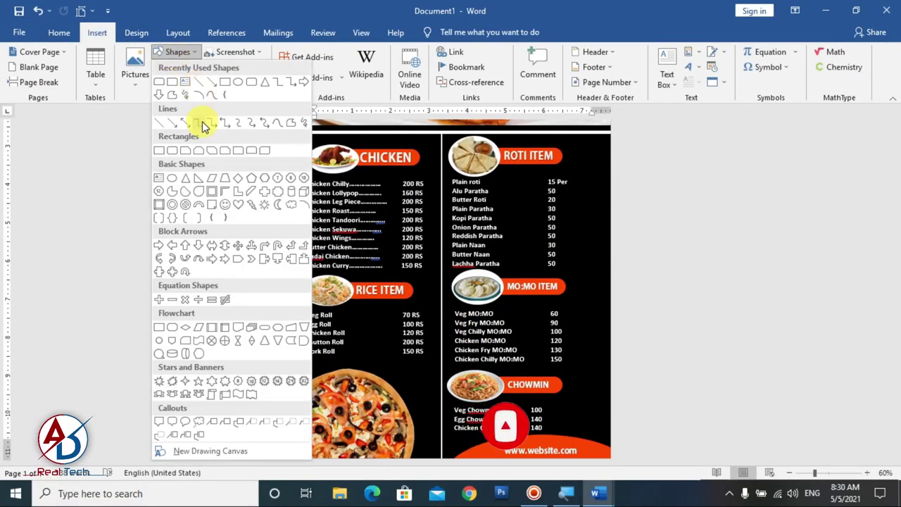
pyautogui.click(234, 84)
pyautogui.moveTo(357, 182); pyautogui.dragTo(573, 400)
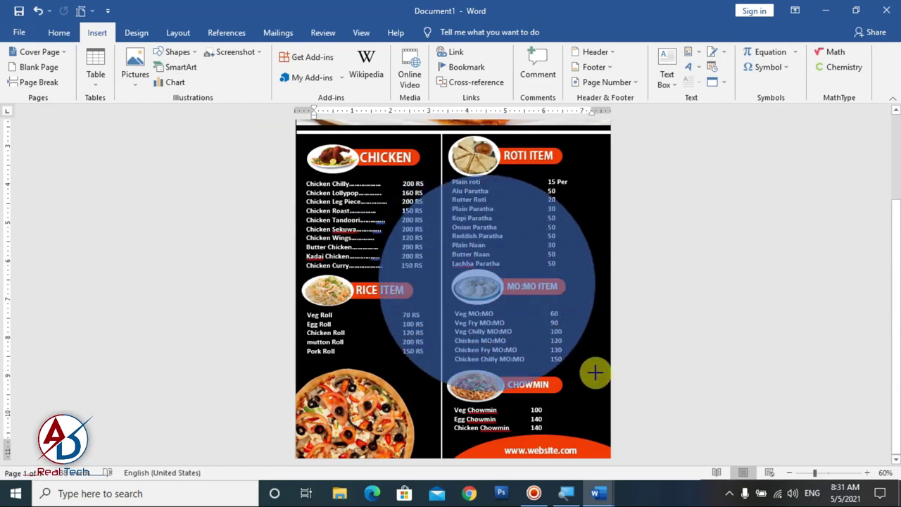
pyautogui.moveTo(526, 308); pyautogui.dragTo(509, 308)
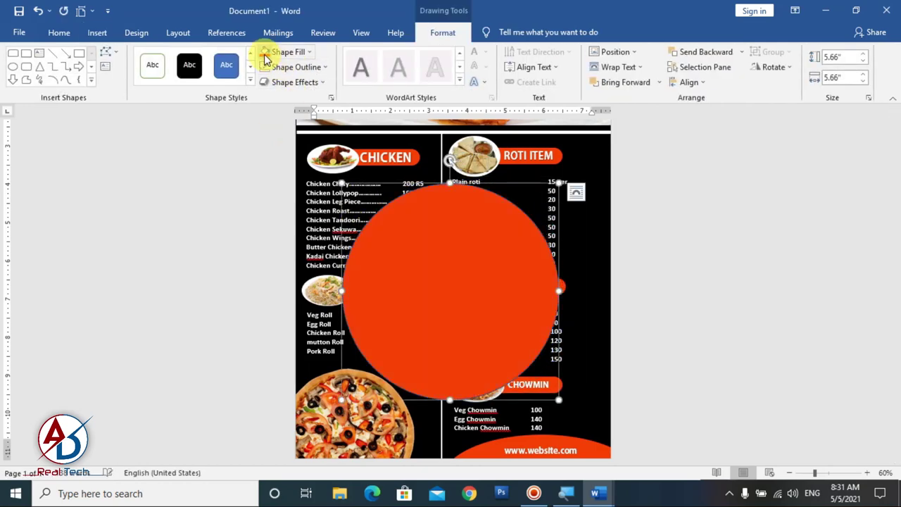
# Give the orange circle soft edges of 95 pt
pyautogui.click(295, 83)
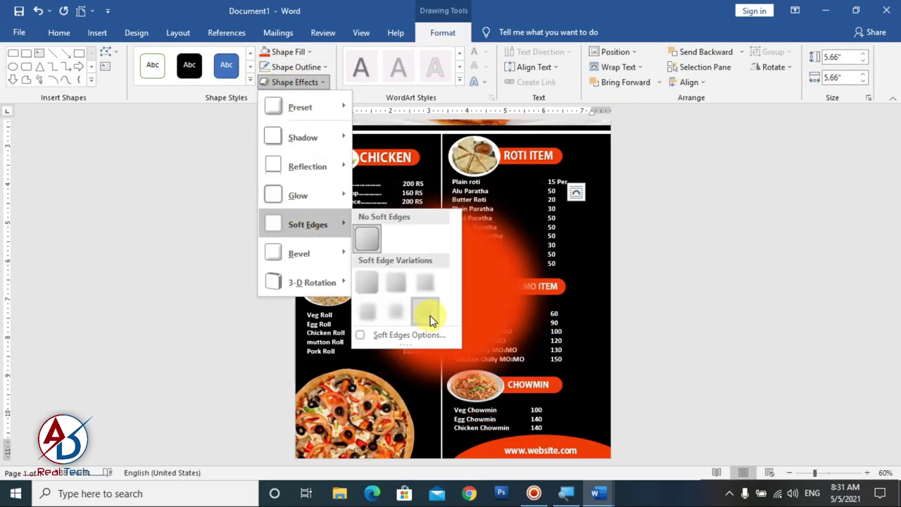
pyautogui.click(427, 308)
pyautogui.rightClick(476, 334)
pyautogui.click(521, 322)
pyautogui.click(728, 177)
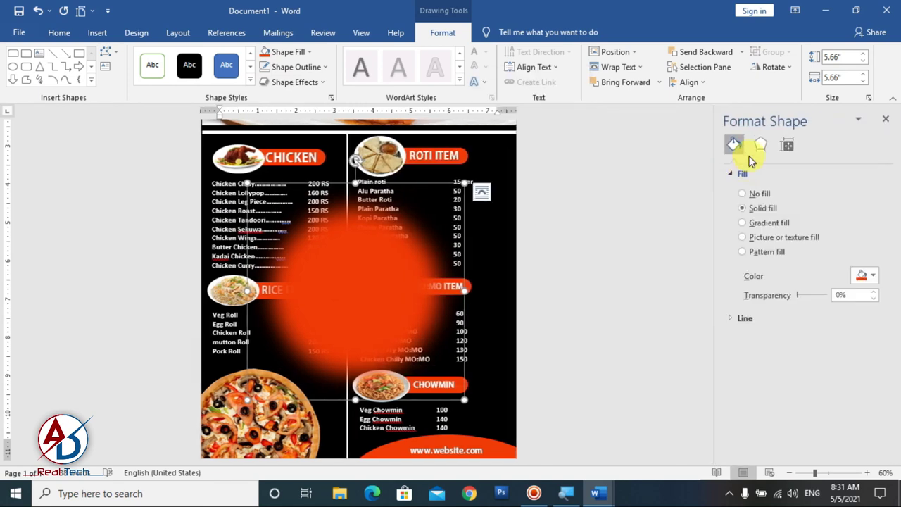
pyautogui.click(761, 144)
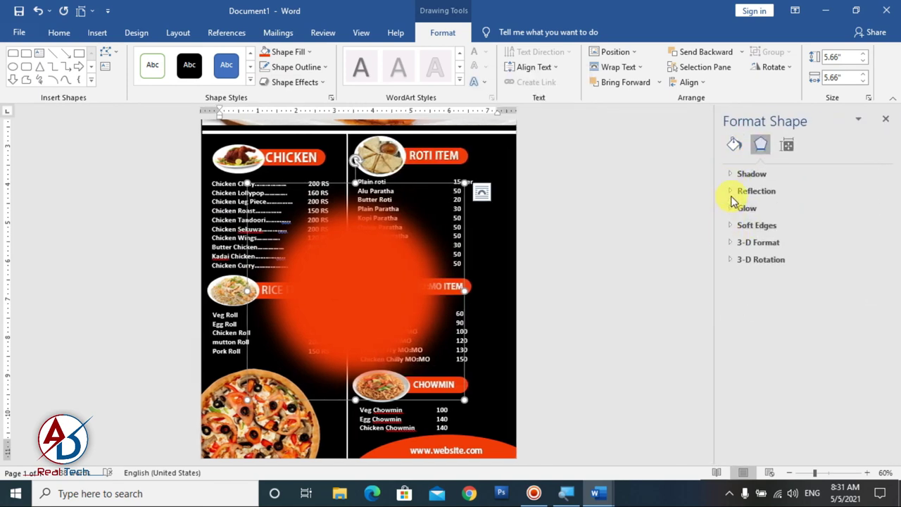
pyautogui.click(736, 225)
pyautogui.moveTo(786, 264); pyautogui.dragTo(822, 271)
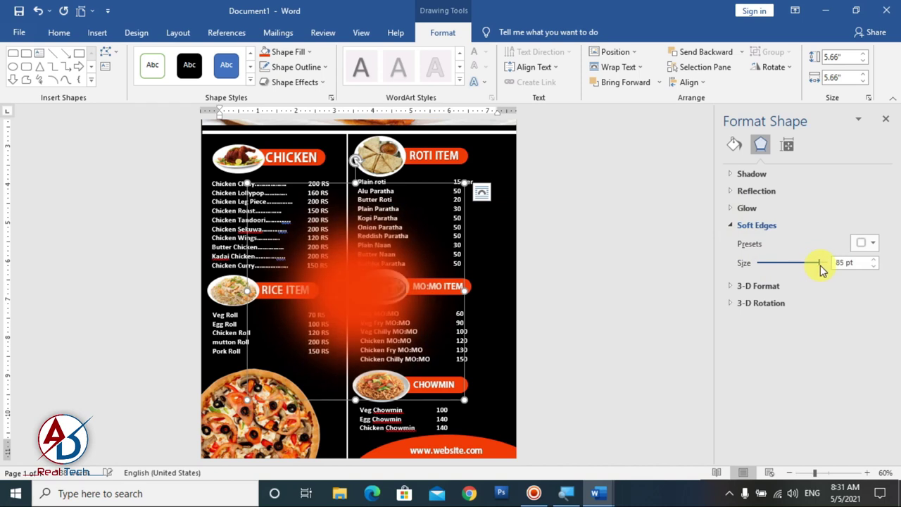
pyautogui.click(887, 119)
# Set the orange circle's fill transparency to 60%
pyautogui.rightClick(430, 298)
pyautogui.click(493, 234)
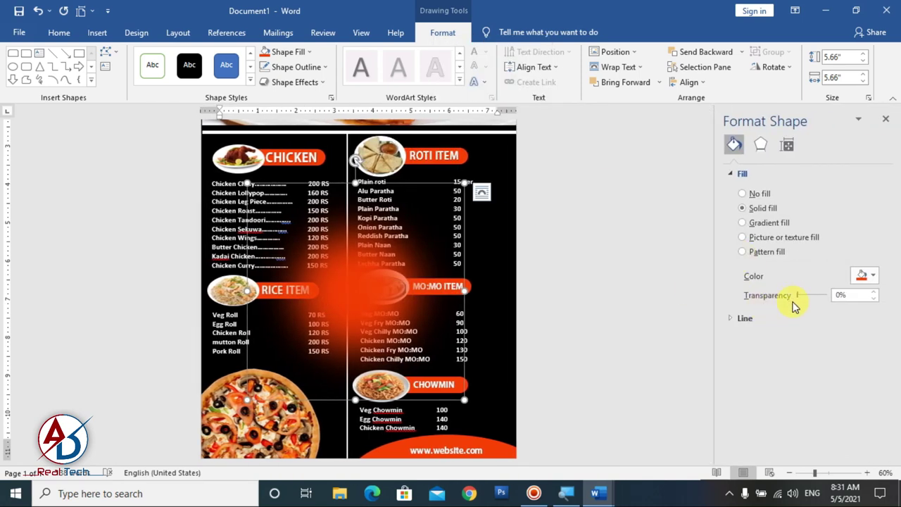
pyautogui.moveTo(796, 296); pyautogui.dragTo(816, 296)
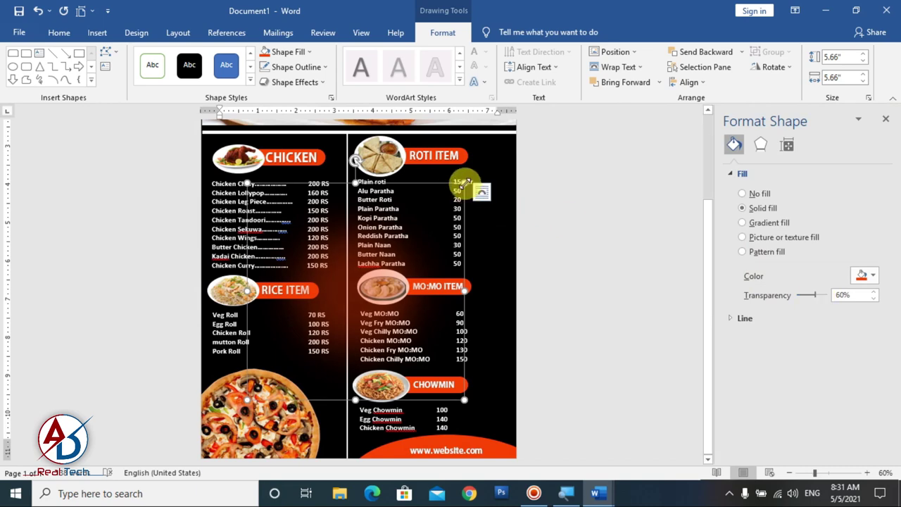
pyautogui.click(528, 147)
pyautogui.scroll(2, 543, 282)
pyautogui.scroll(-5, 519, 314)
# Close the Format Text Effects pane and delete the orange glow circle
pyautogui.scroll(4, 672, 307)
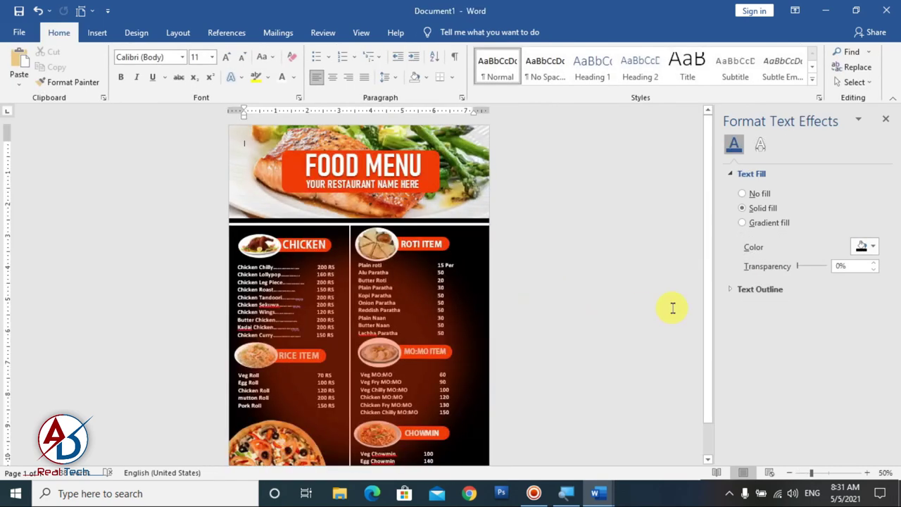
pyautogui.click(885, 118)
pyautogui.click(510, 332)
pyautogui.press('Delete')
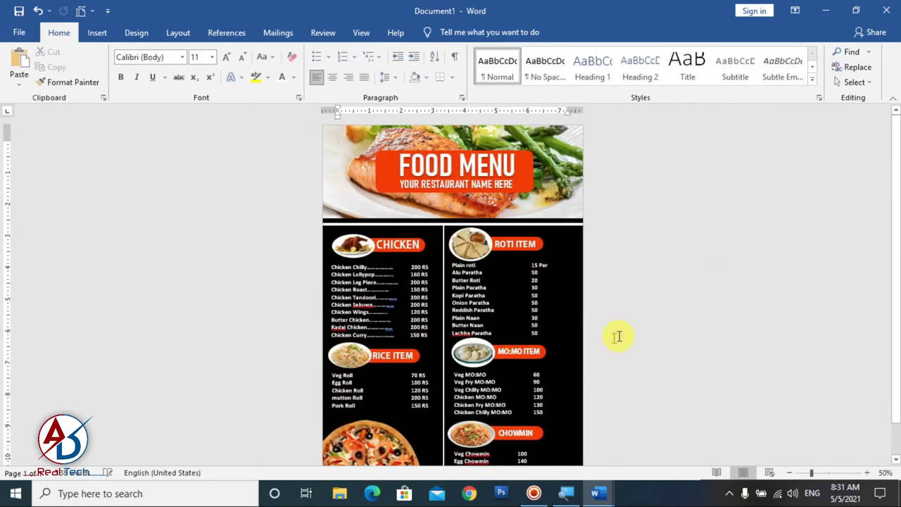
pyautogui.scroll(3, 616, 337)
pyautogui.scroll(-2, 611, 338)
pyautogui.scroll(-2, 578, 341)
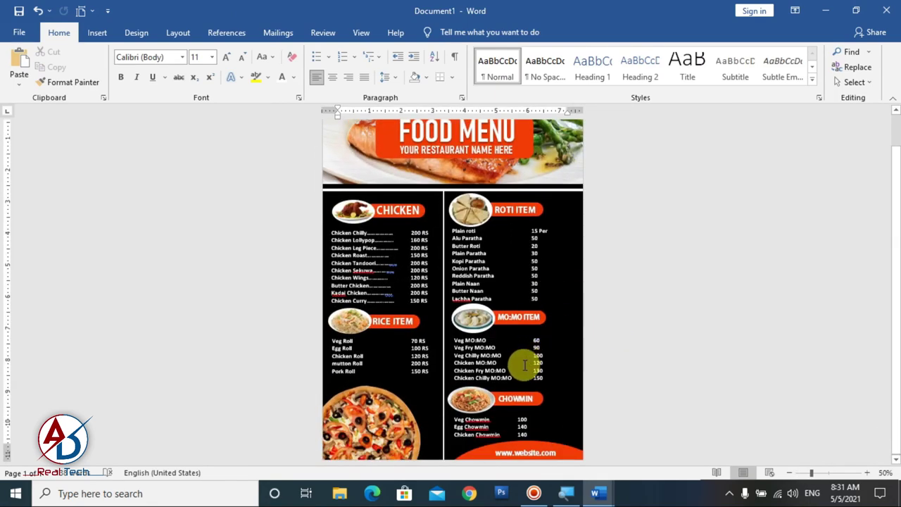
pyautogui.scroll(1, 525, 365)
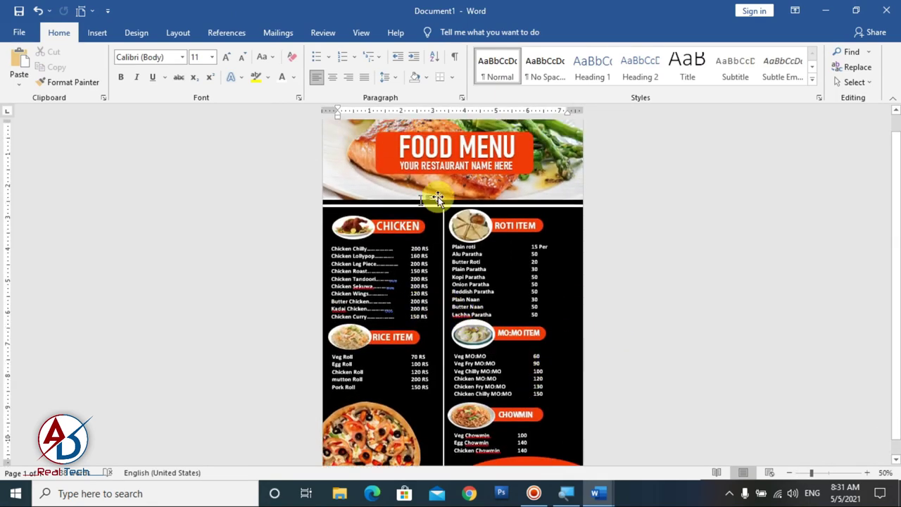